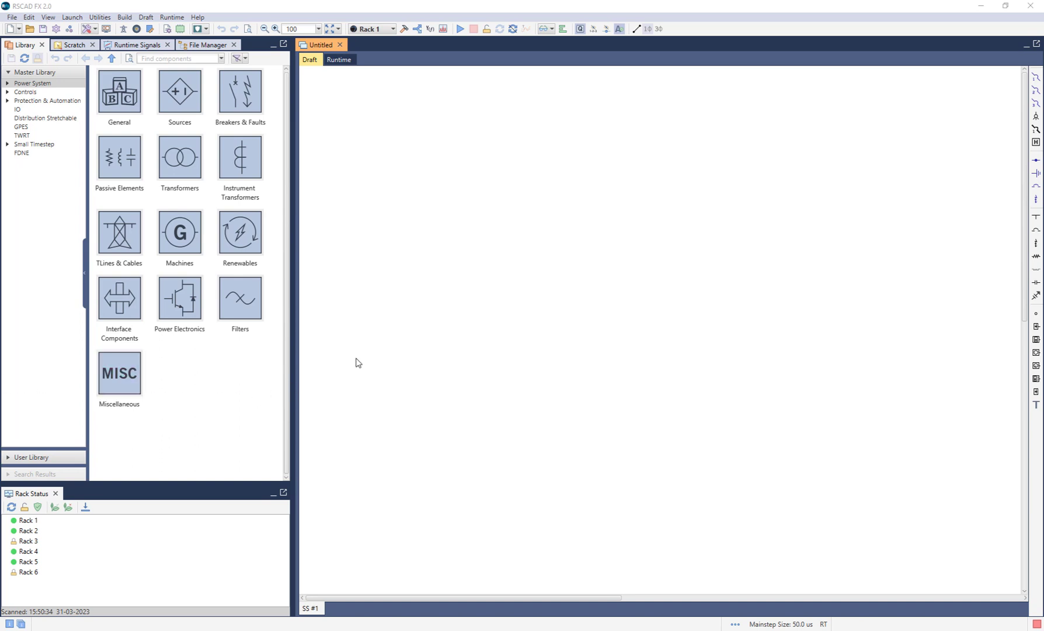
# Open the vdiv.rtfx case from the CH1-VoltageDivider folder of the 01 Introductory Course tutorial cases.
pyautogui.click(216, 49)
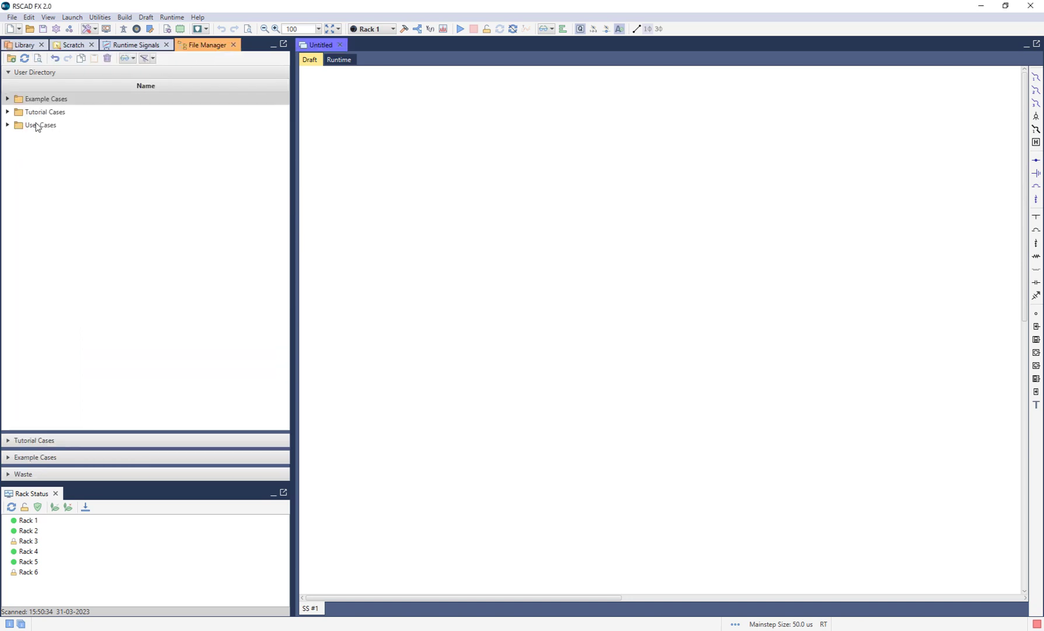
pyautogui.click(7, 112)
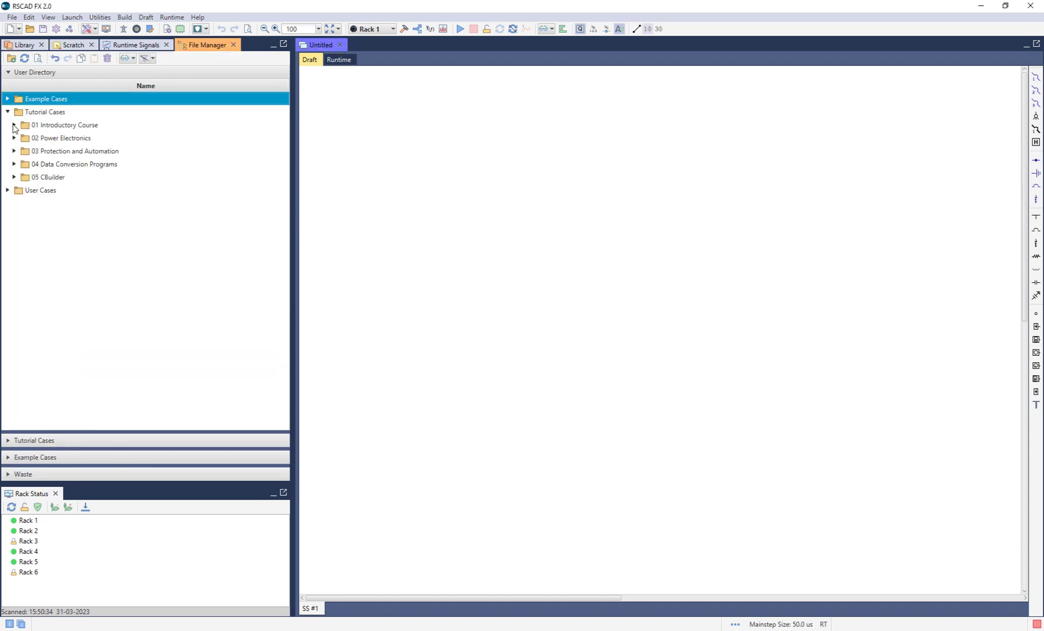
pyautogui.click(14, 125)
pyautogui.click(21, 138)
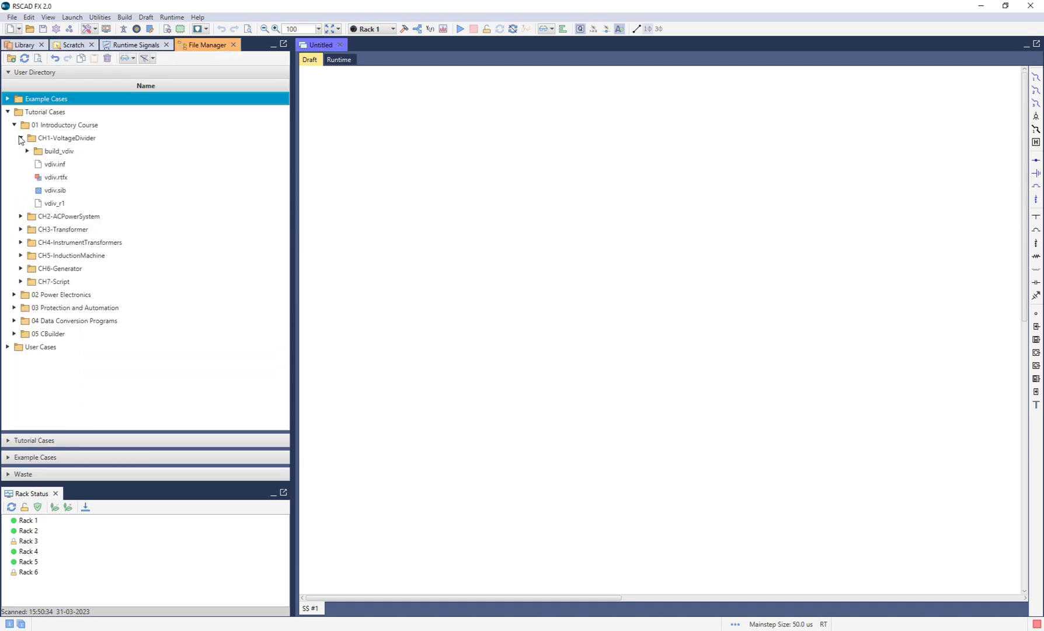
pyautogui.doubleClick(58, 177)
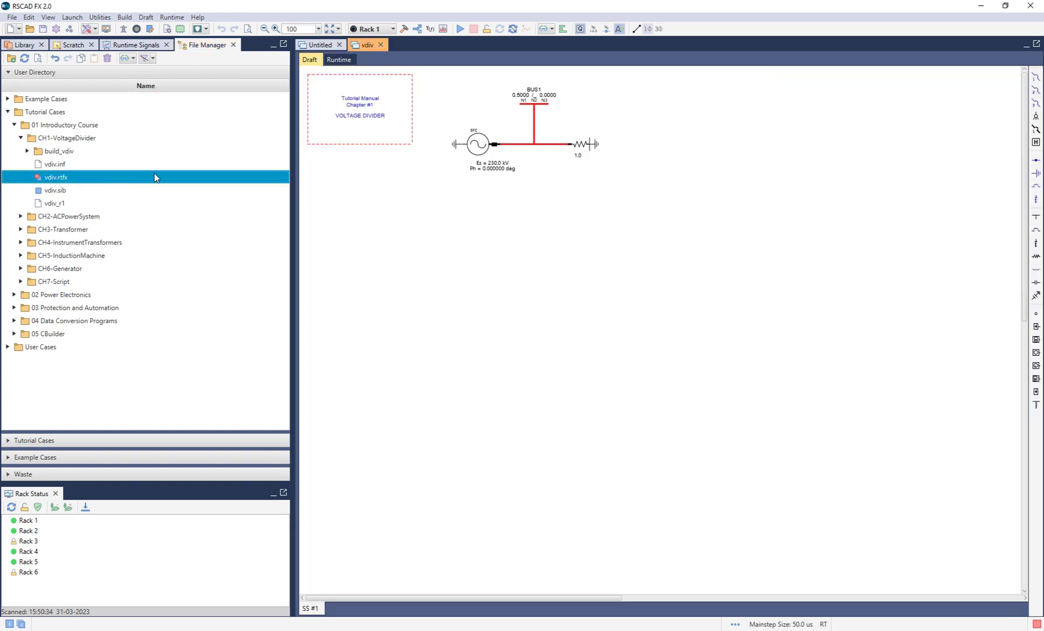
# Split the vdiv Runtime view from its Draft view and undock it into its own window, and close that window.
pyautogui.click(339, 60)
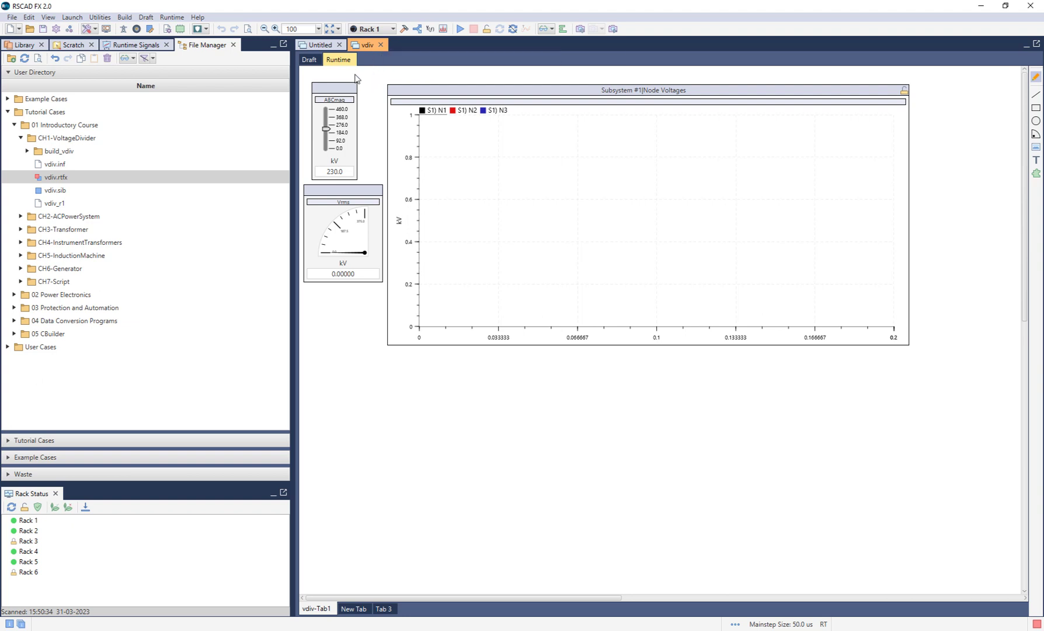
pyautogui.moveTo(359, 70); pyautogui.dragTo(374, 90)
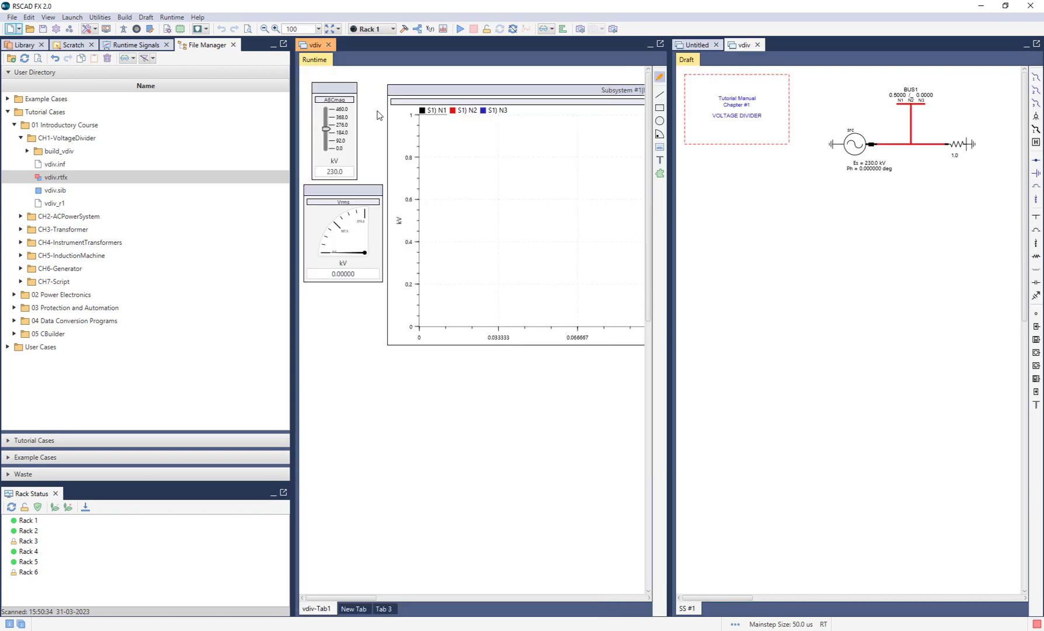
pyautogui.rightClick(327, 63)
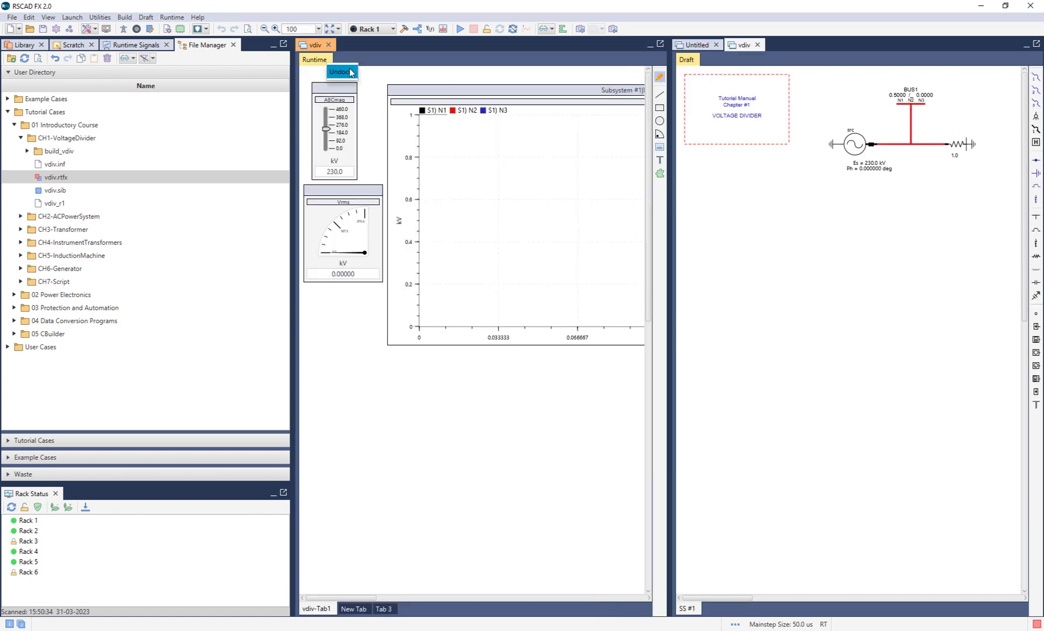
pyautogui.click(350, 72)
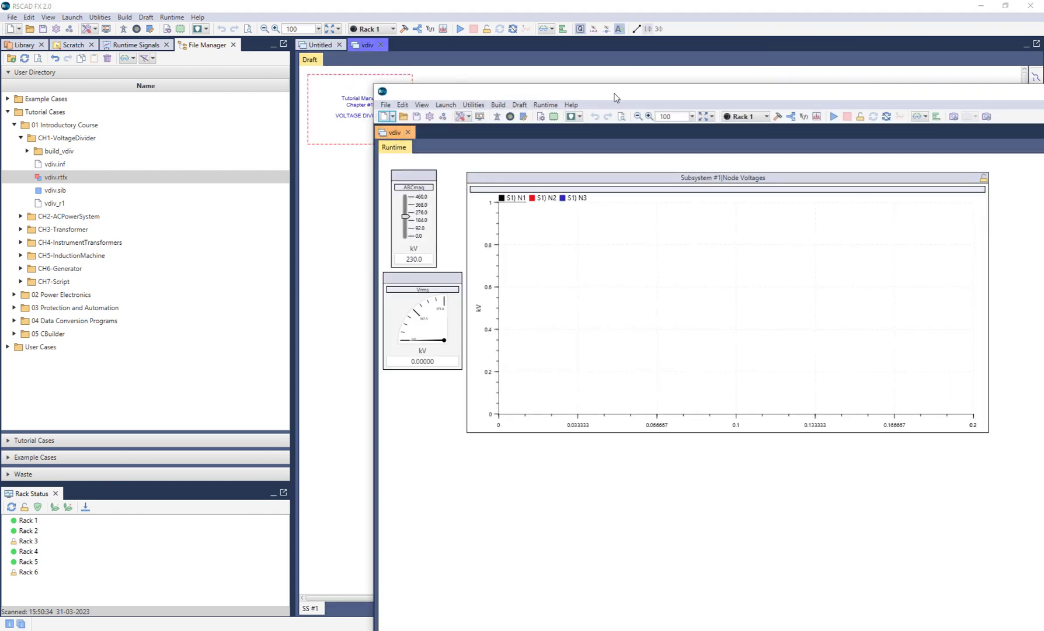
pyautogui.moveTo(624, 98); pyautogui.dragTo(196, 98)
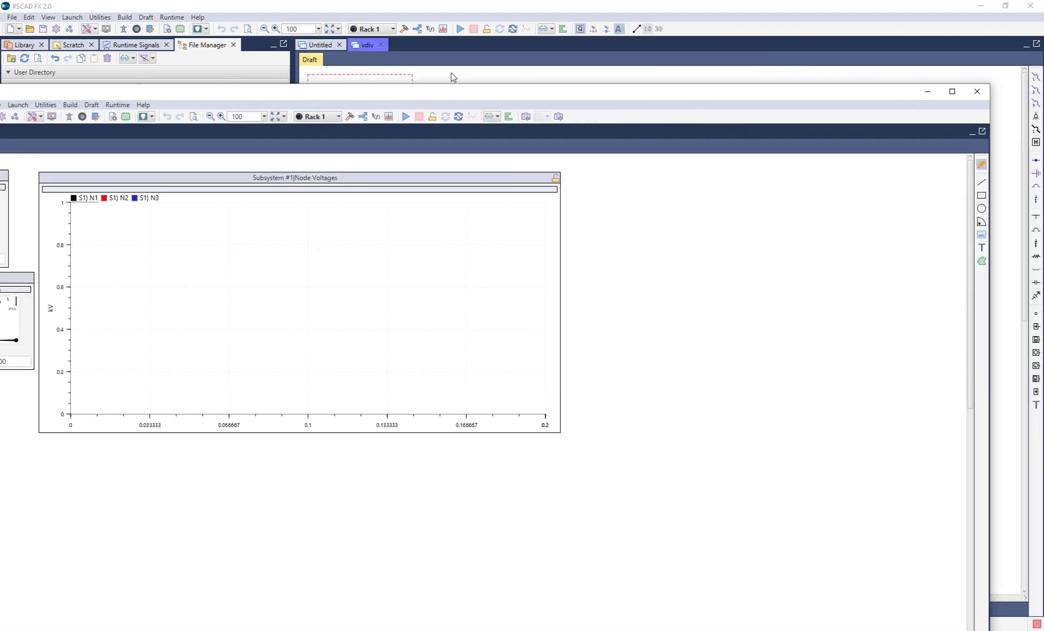
pyautogui.click(977, 92)
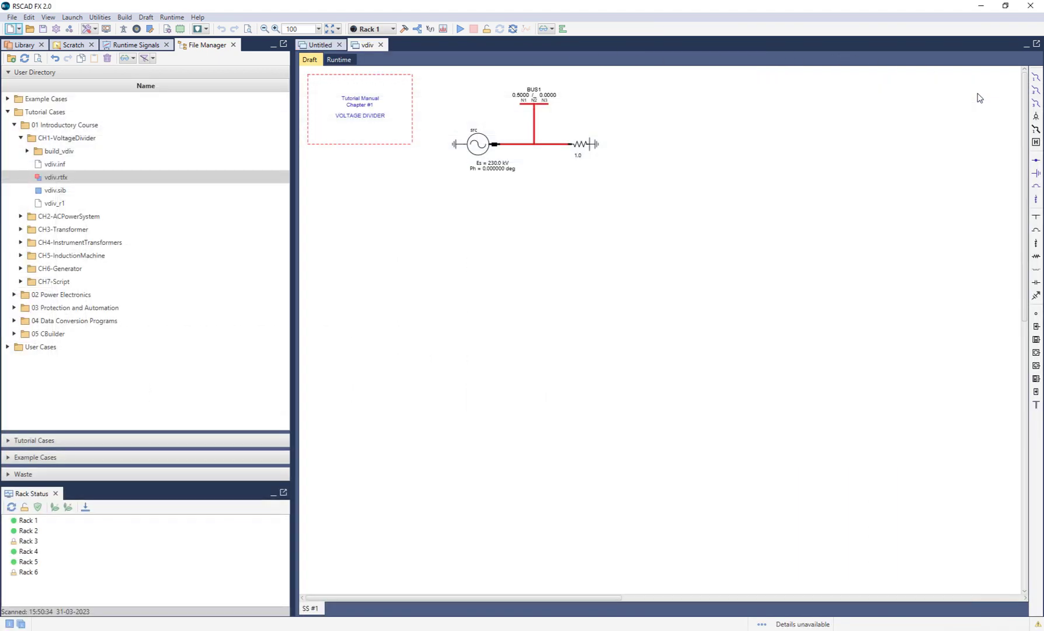
# Add a new tab to the Runtime view of the vdiv case.
pyautogui.click(335, 60)
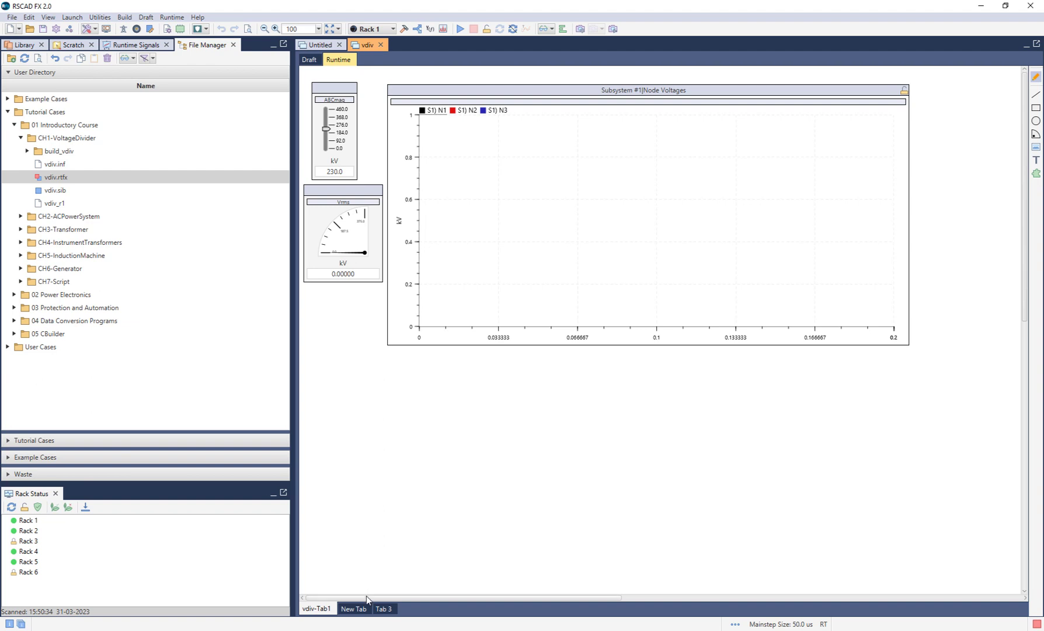
pyautogui.rightClick(404, 612)
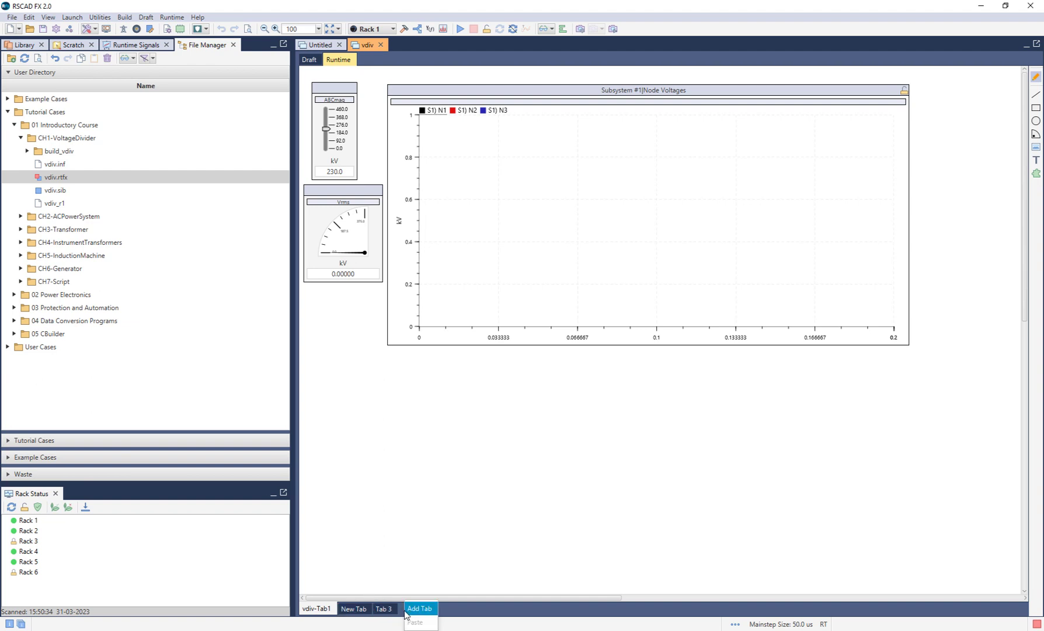
pyautogui.click(419, 608)
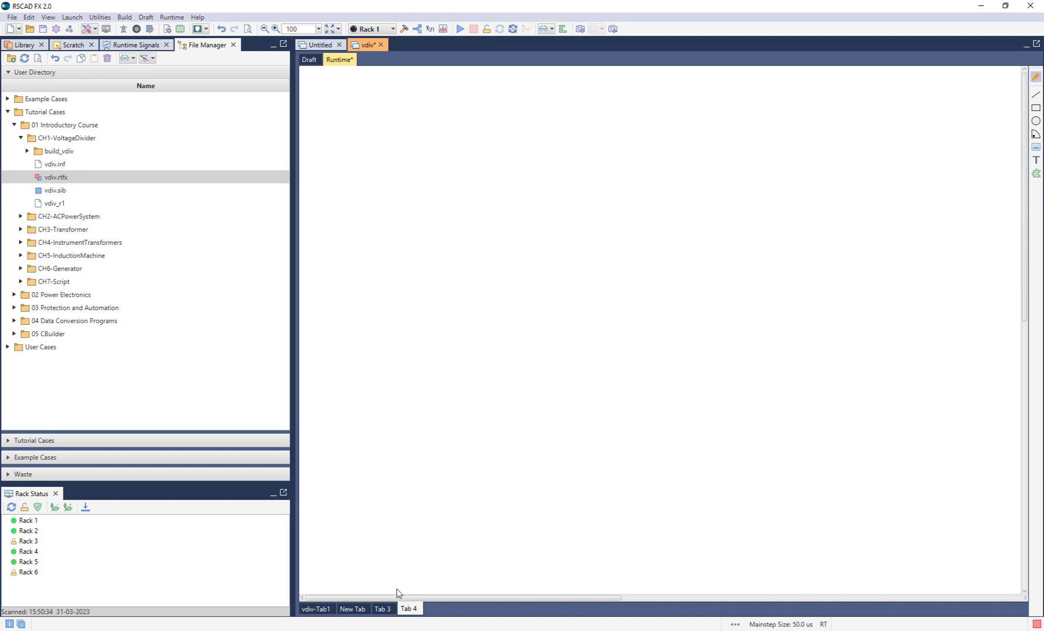
# Copy the ABCmag slider from vdiv-Tab1 and paste it below the Vrms meter on New Tab.
pyautogui.click(316, 609)
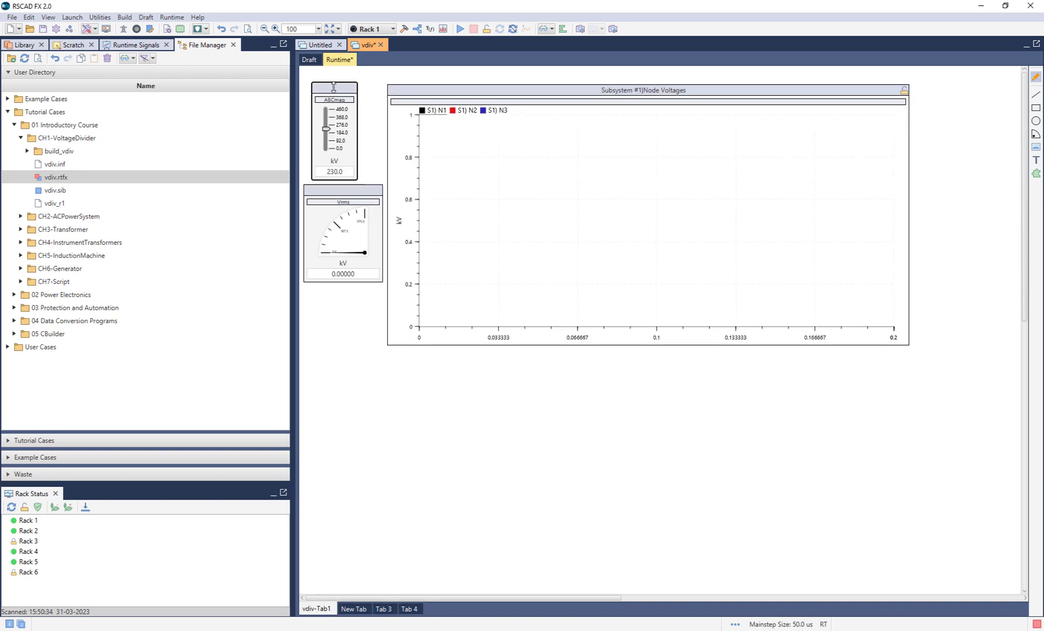
pyautogui.rightClick(333, 87)
pyautogui.click(352, 128)
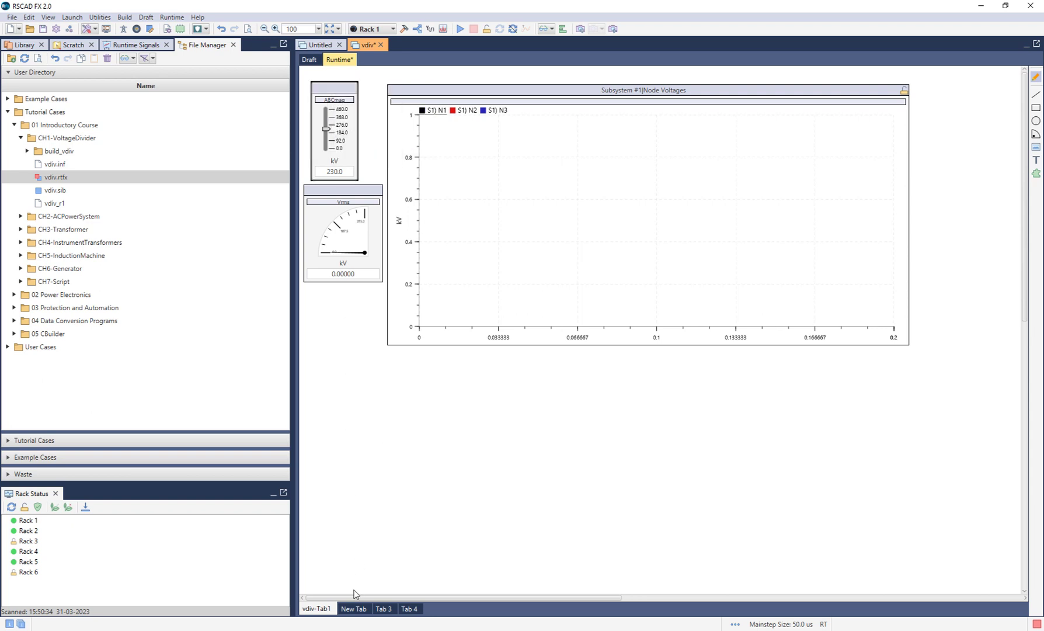
pyautogui.click(353, 609)
pyautogui.rightClick(364, 257)
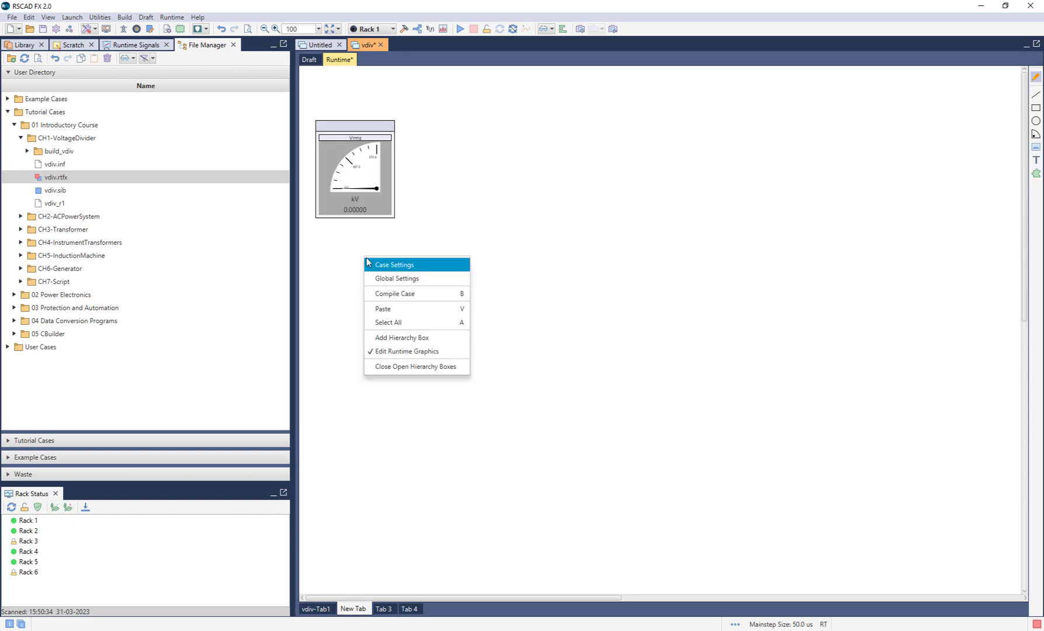
pyautogui.click(382, 308)
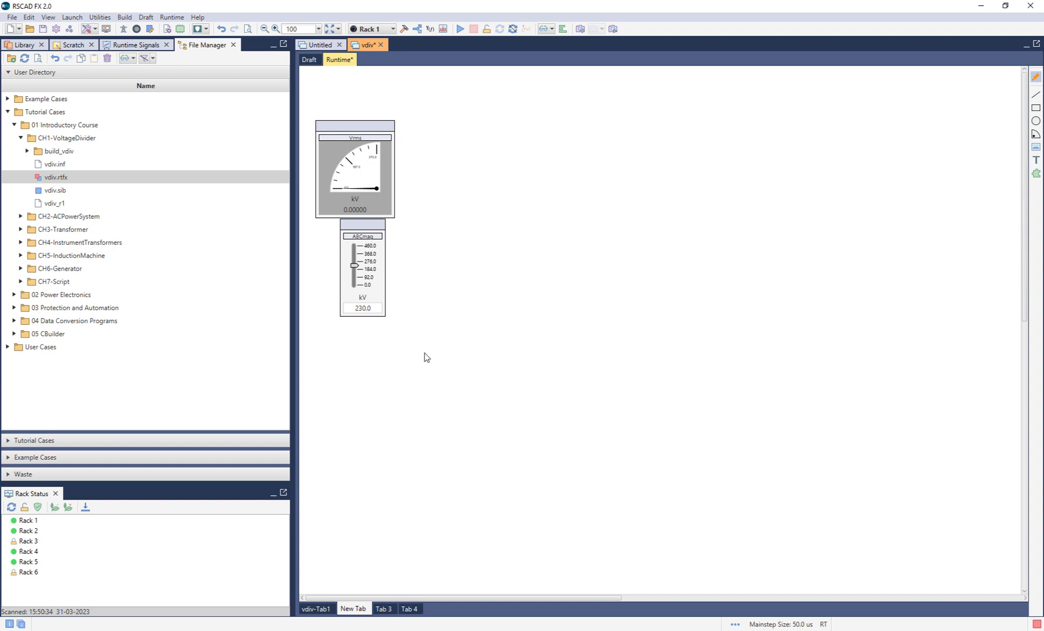
# Rename the Runtime tab New Tab as Tab 2.
pyautogui.rightClick(360, 611)
pyautogui.click(372, 581)
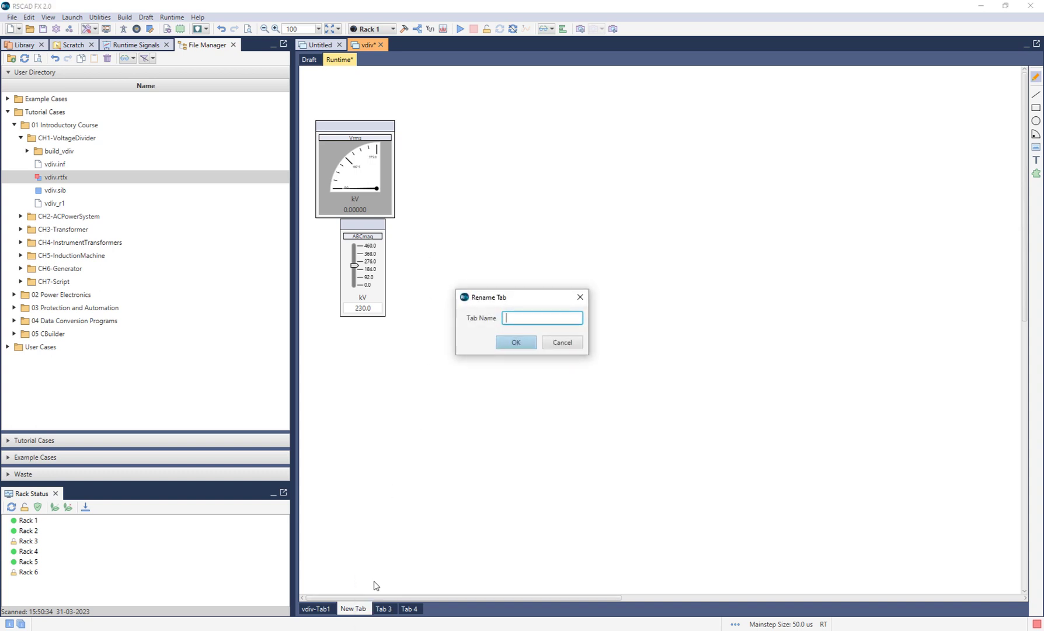
pyautogui.write('Tab 2')
pyautogui.click(517, 345)
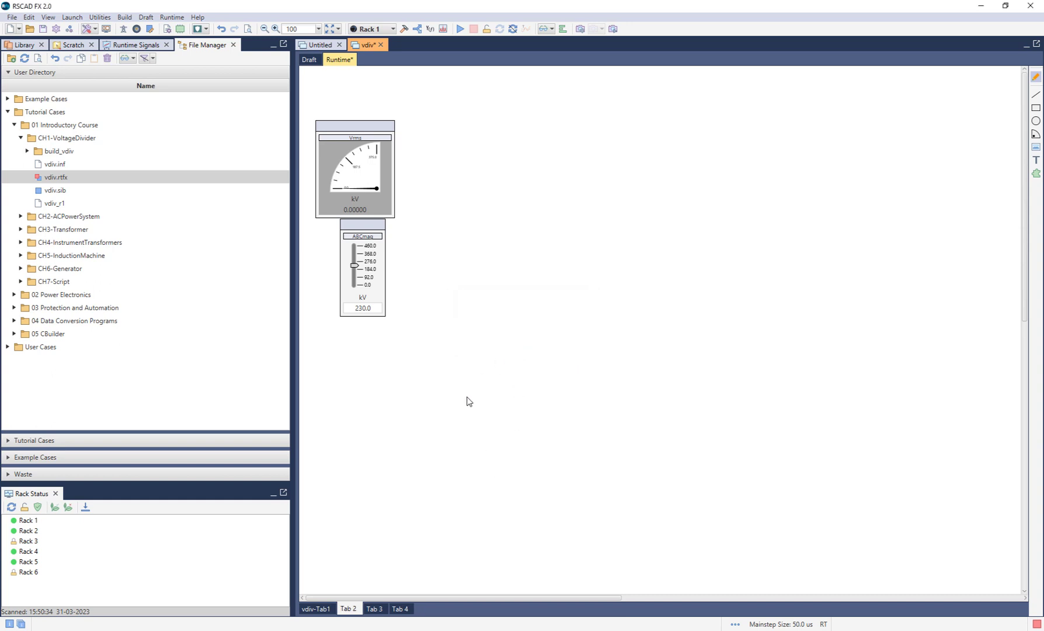
# Return to vdiv-Tab1 and open the build_vdiv folder of CH1-VoltageDivider in File Explorer.
pyautogui.click(325, 607)
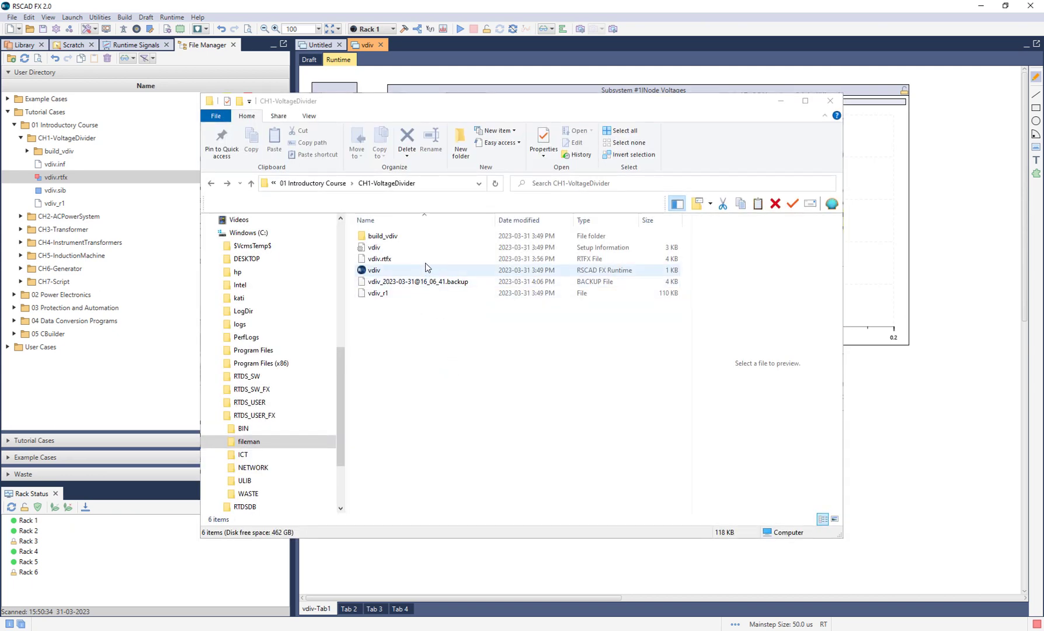
pyautogui.doubleClick(419, 235)
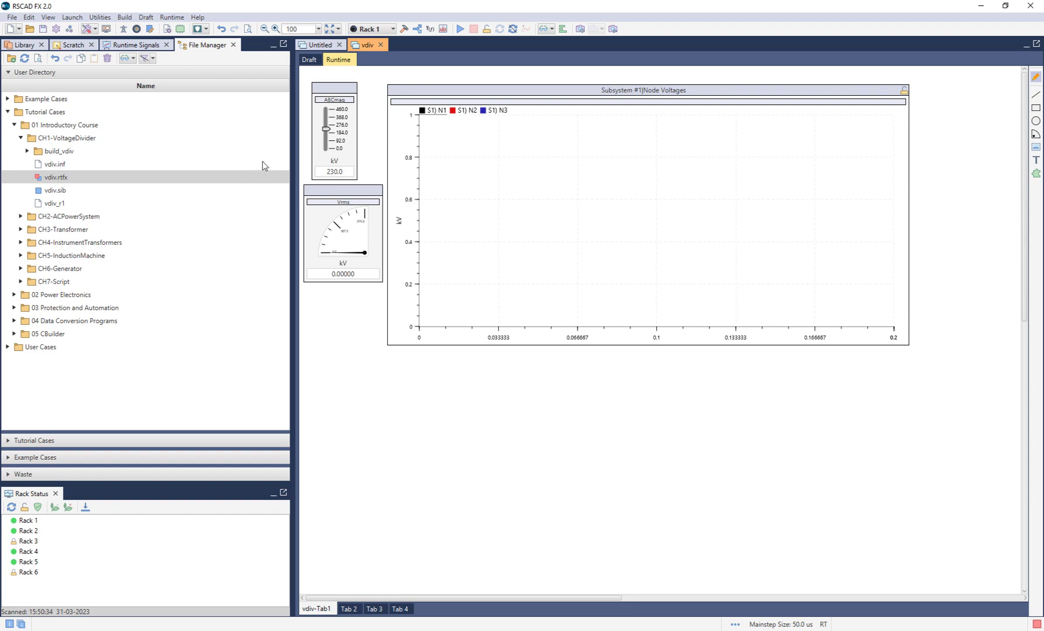
# Copy the source, bus and resistor circuit from the vdiv Draft and paste it into the Untitled Draft.
pyautogui.click(313, 59)
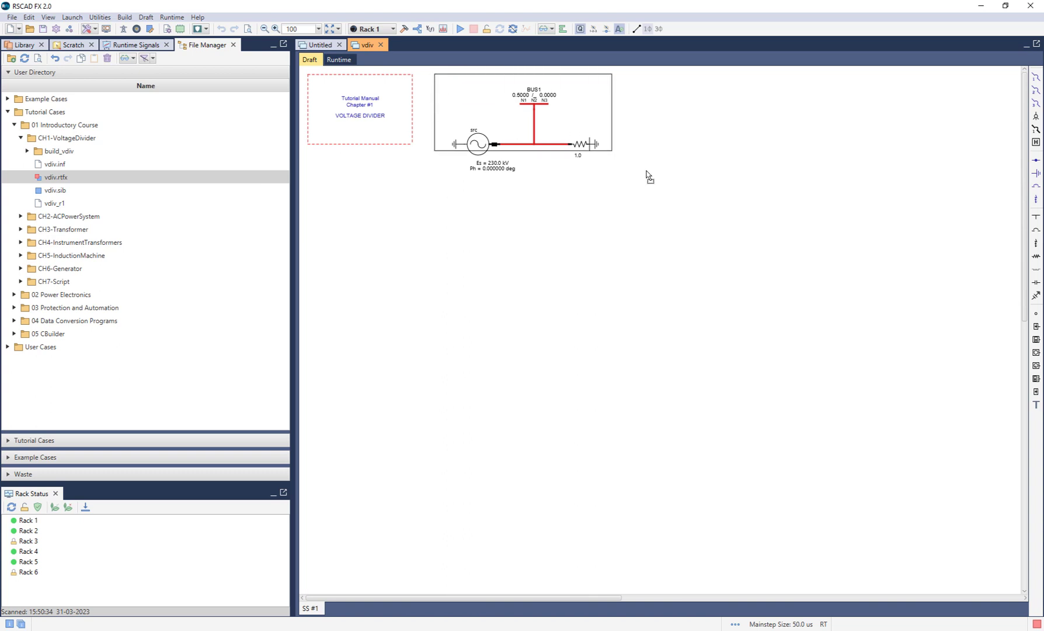
pyautogui.click(318, 45)
pyautogui.hotkey('ctrl', 'v')
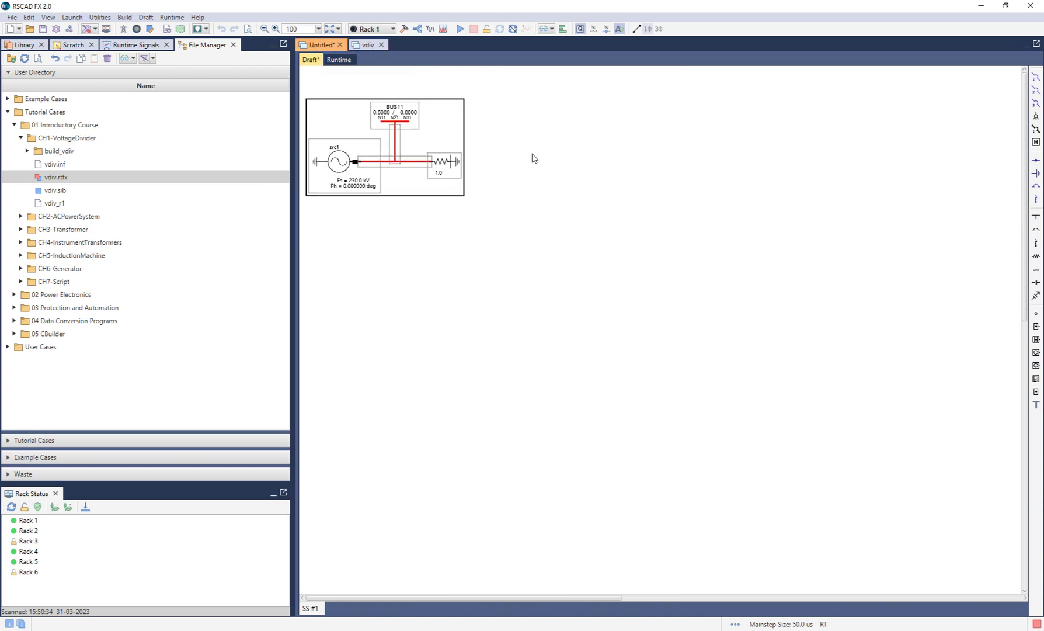
# Save the untitled case as New in the New case folder under User Cases.
pyautogui.hotkey('ctrl', 's')
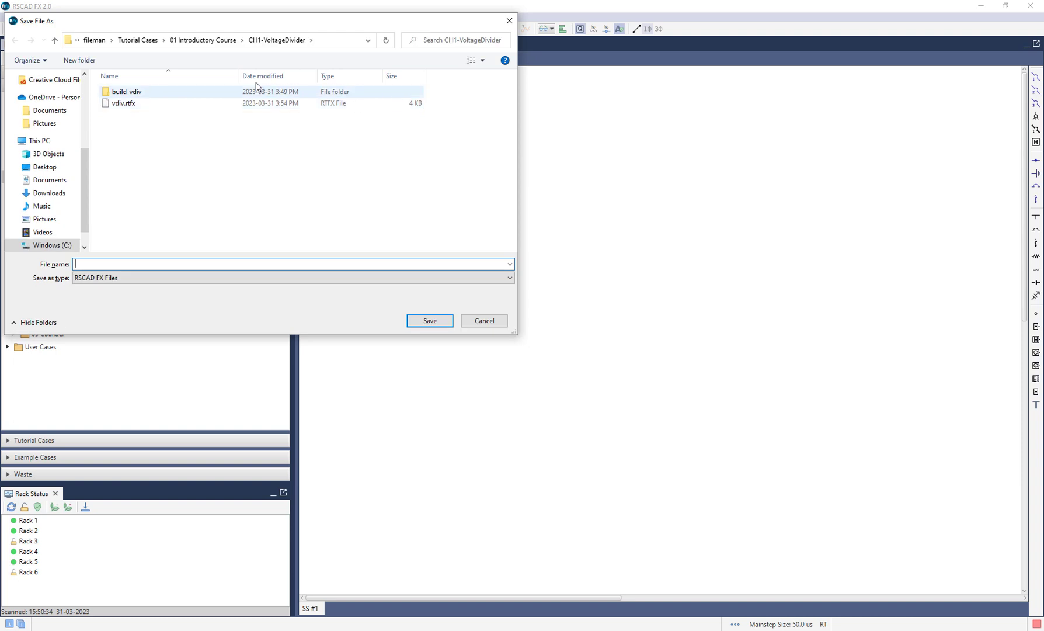
pyautogui.click(94, 40)
pyautogui.doubleClick(170, 115)
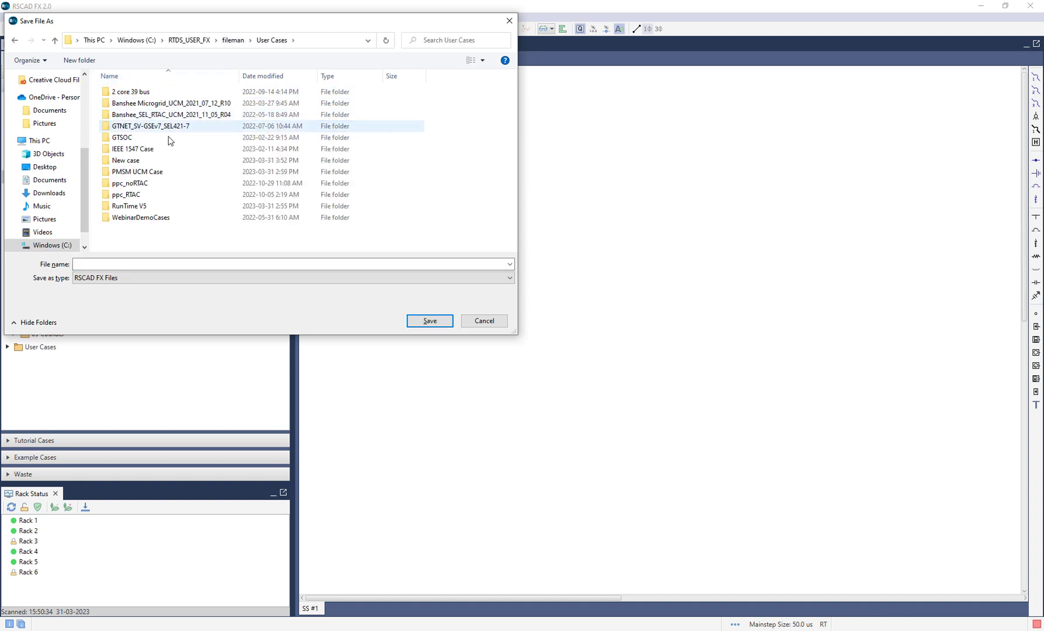
pyautogui.doubleClick(163, 161)
pyautogui.click(128, 265)
pyautogui.write('New')
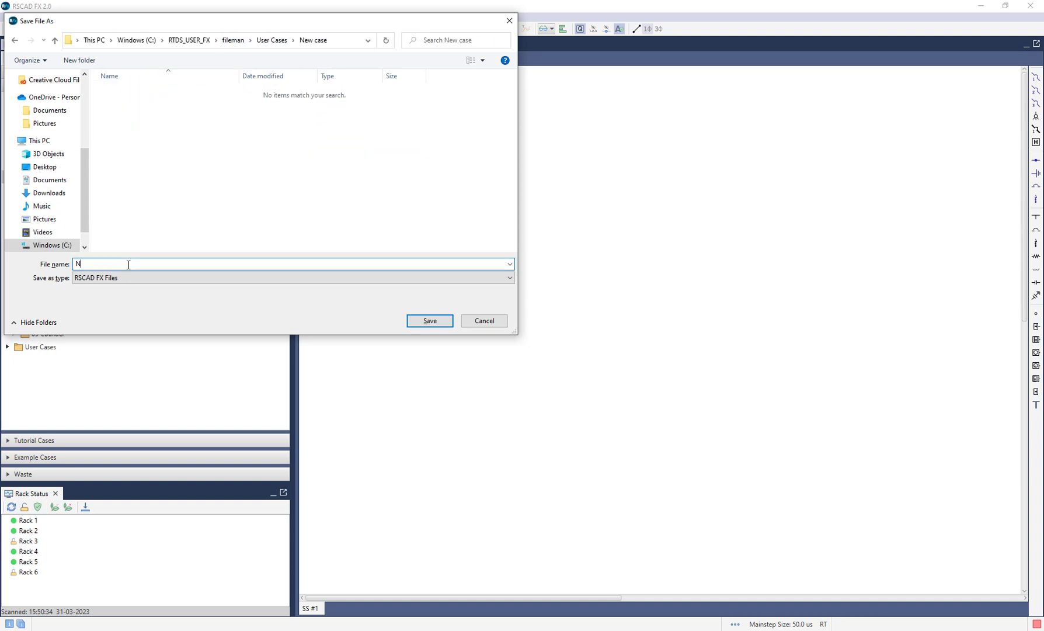
pyautogui.click(430, 321)
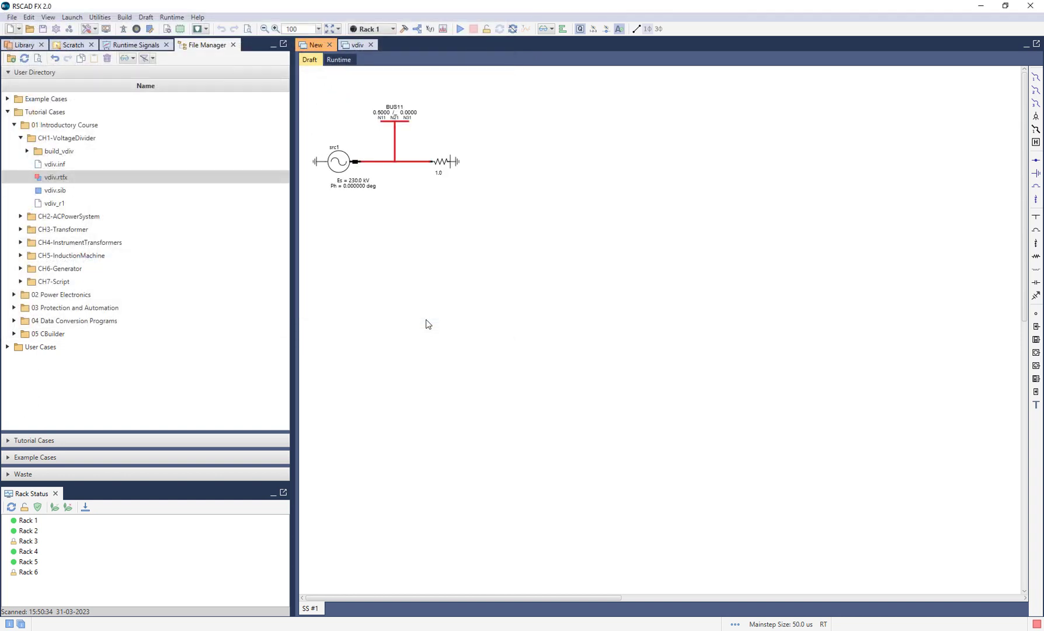
# Compile the New case and show the files in its New case folder under User Cases.
pyautogui.click(402, 31)
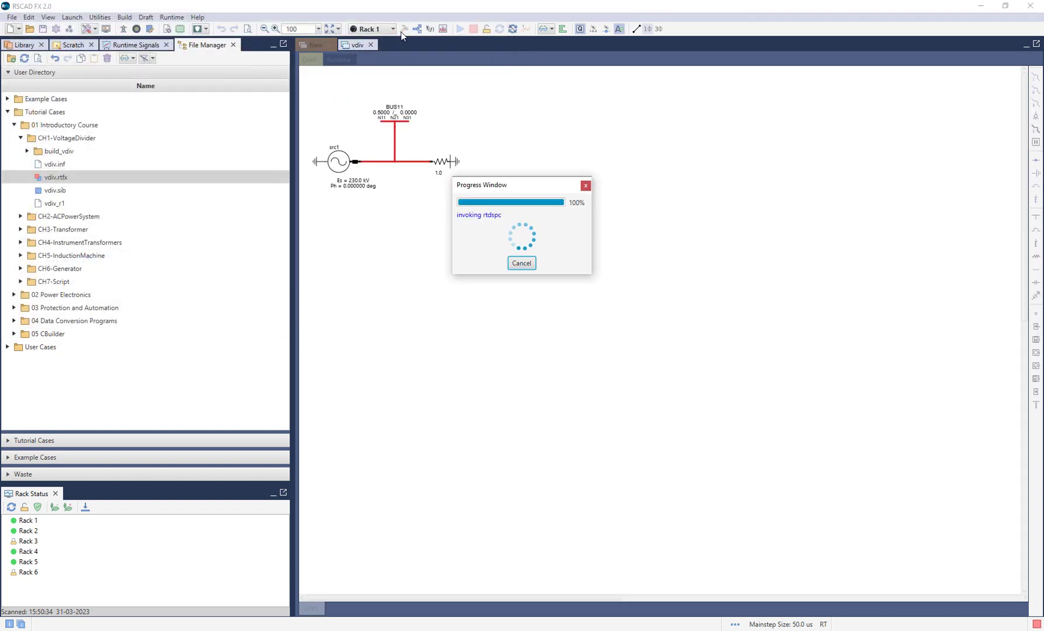
pyautogui.click(7, 346)
pyautogui.scroll(-3, 42, 378)
pyautogui.click(14, 358)
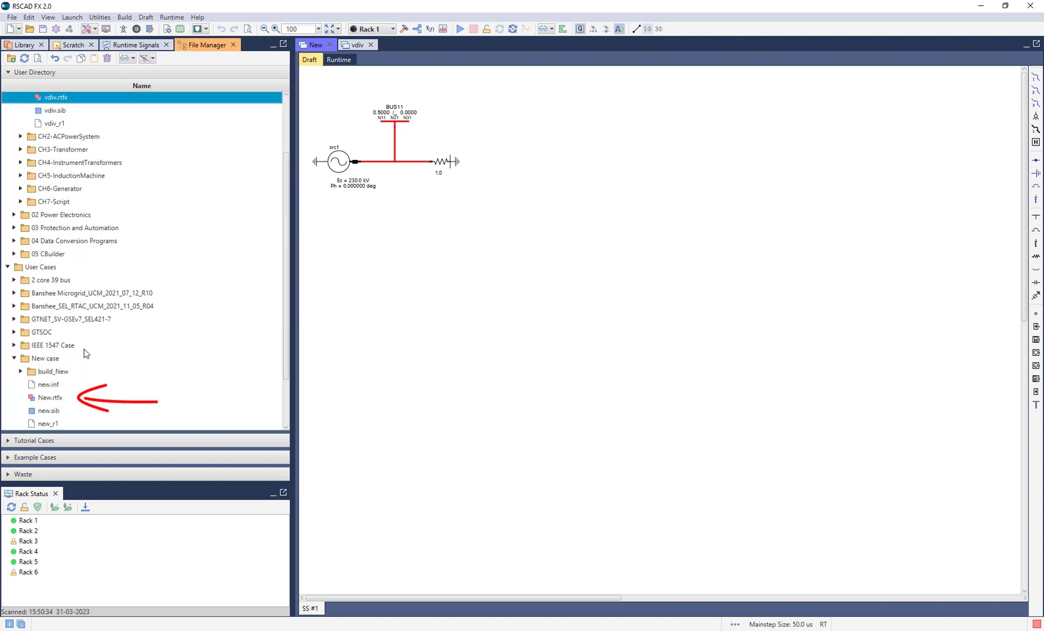
# Convert the Version 5 file PMSM_Farm_LrgDT.dft from the PMSM UCM Case folder and open the converted case.
pyautogui.scroll(-2, 86, 349)
pyautogui.click(14, 293)
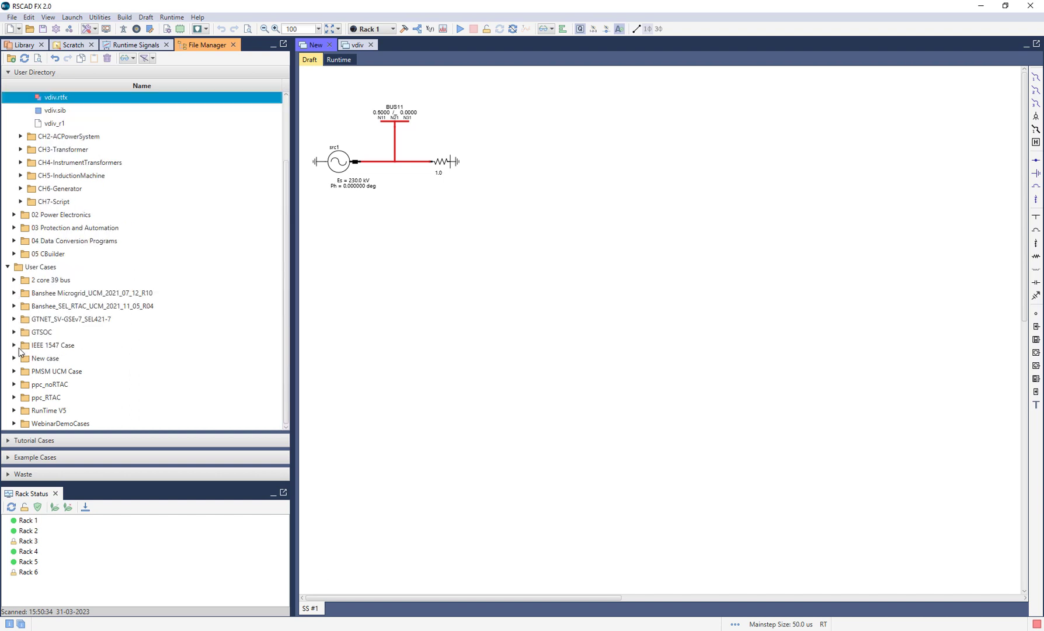
pyautogui.click(14, 371)
pyautogui.doubleClick(87, 385)
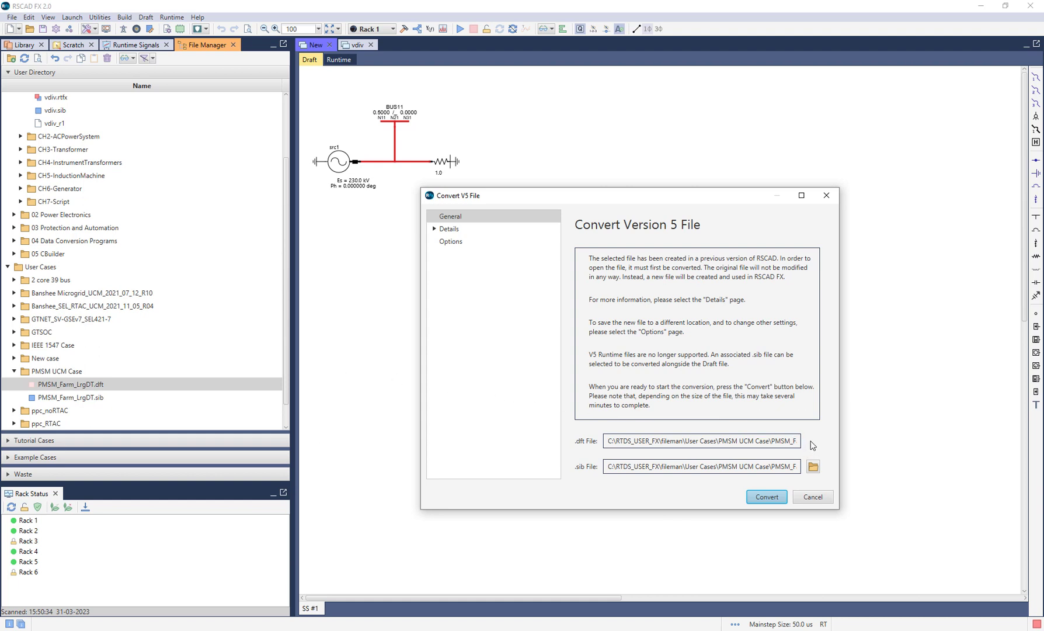
pyautogui.click(776, 497)
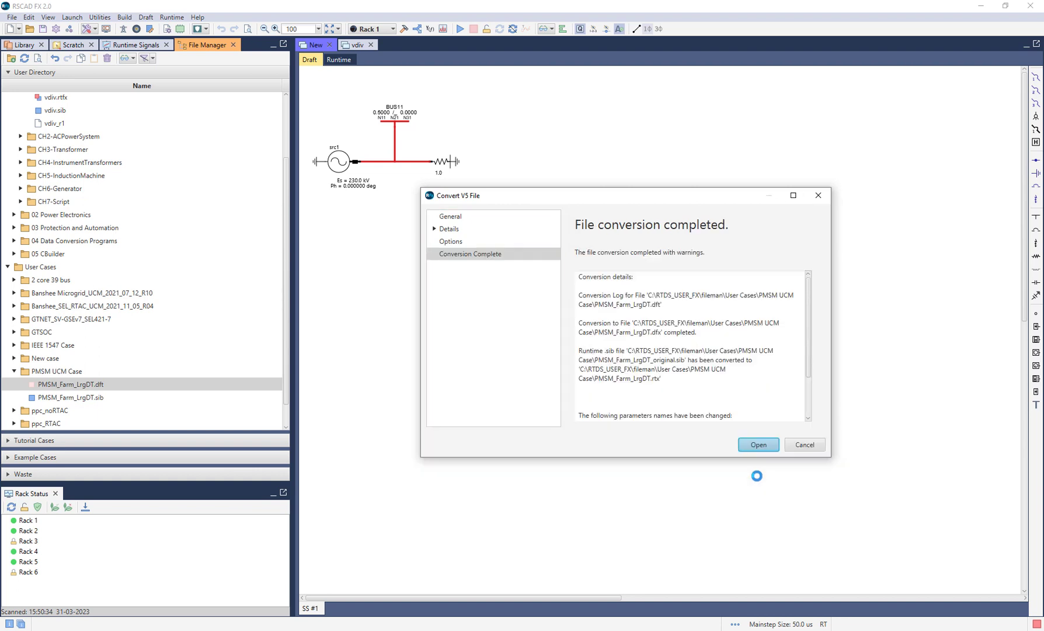
pyautogui.click(759, 445)
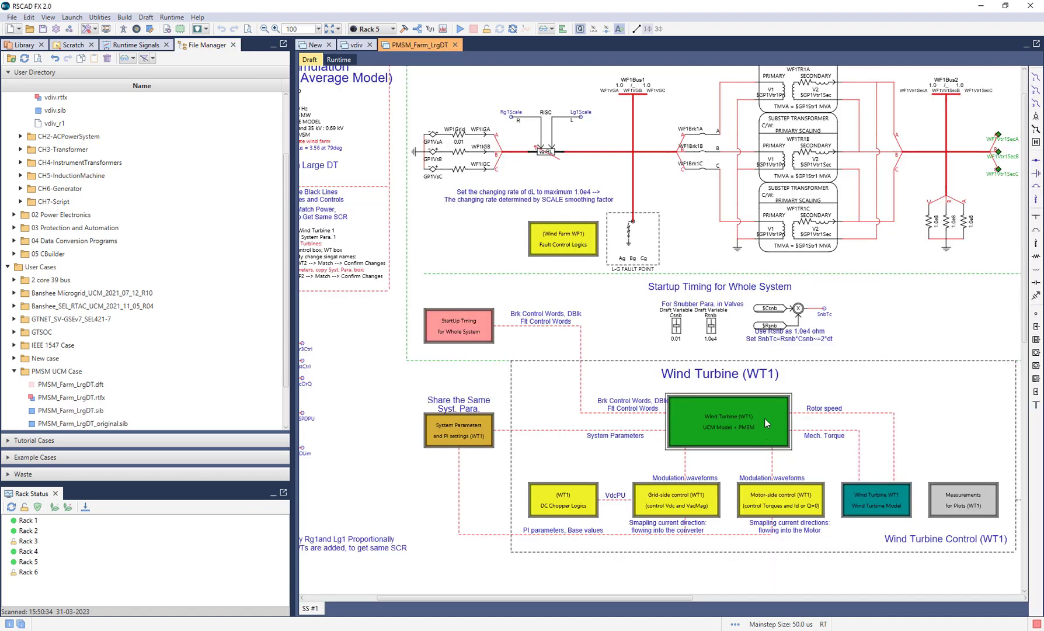
# Look over the Draft circuit of PMSM_Farm_LrgDT and switch to its Runtime view.
pyautogui.scroll(1, 409, 112)
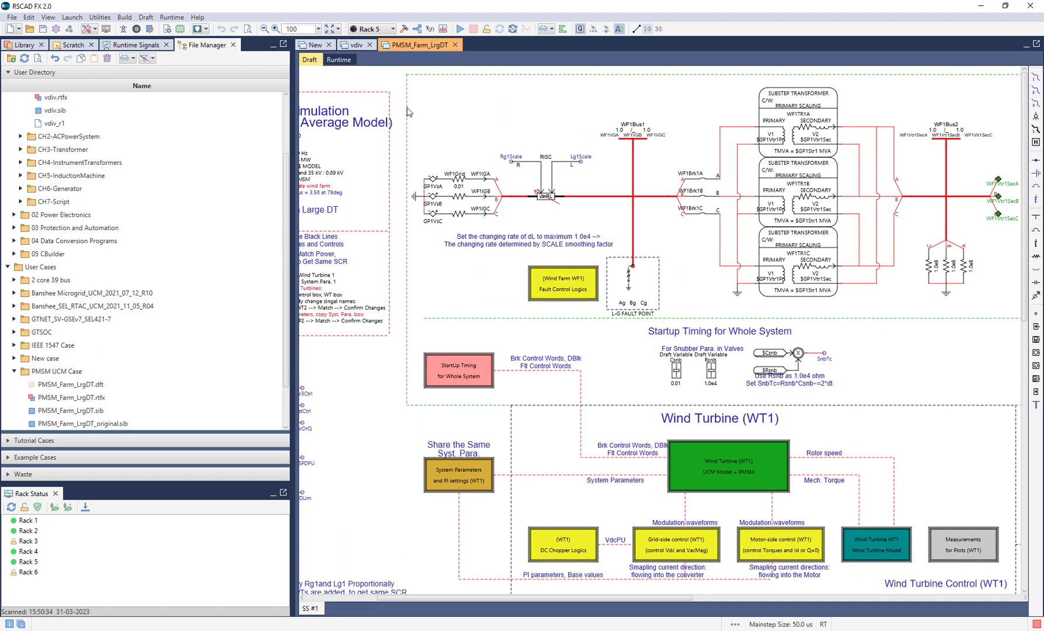
pyautogui.click(340, 60)
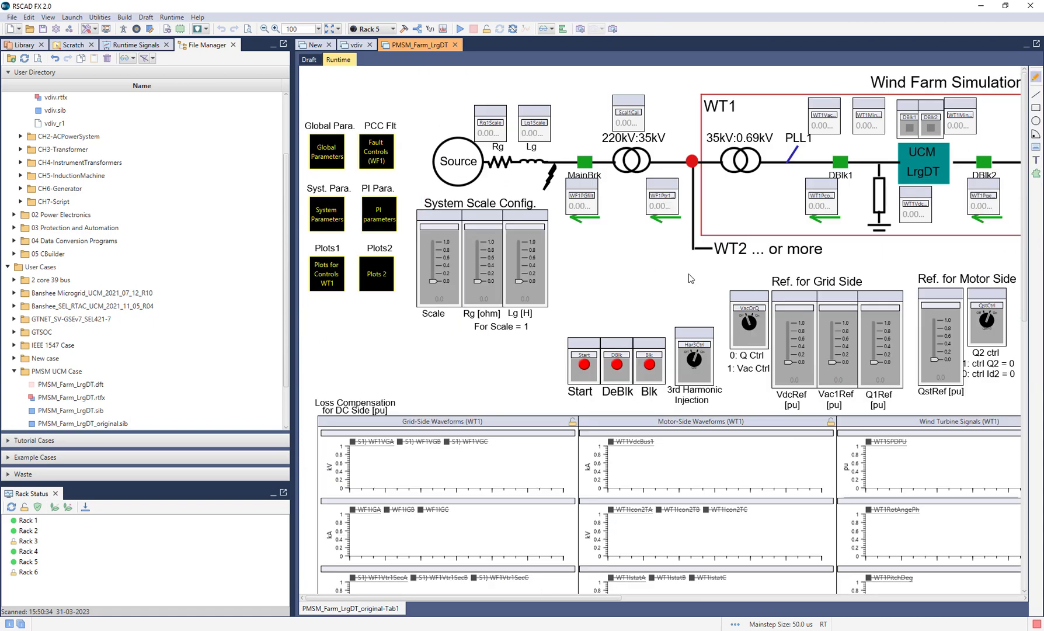
# Import the V5 runtime file DAB_RunTime.sib from the RunTime V5 folder into PMSM_Farm_LrgDT and check its new runtime tab.
pyautogui.scroll(-3, 688, 273)
pyautogui.moveTo(617, 597); pyautogui.dragTo(748, 552)
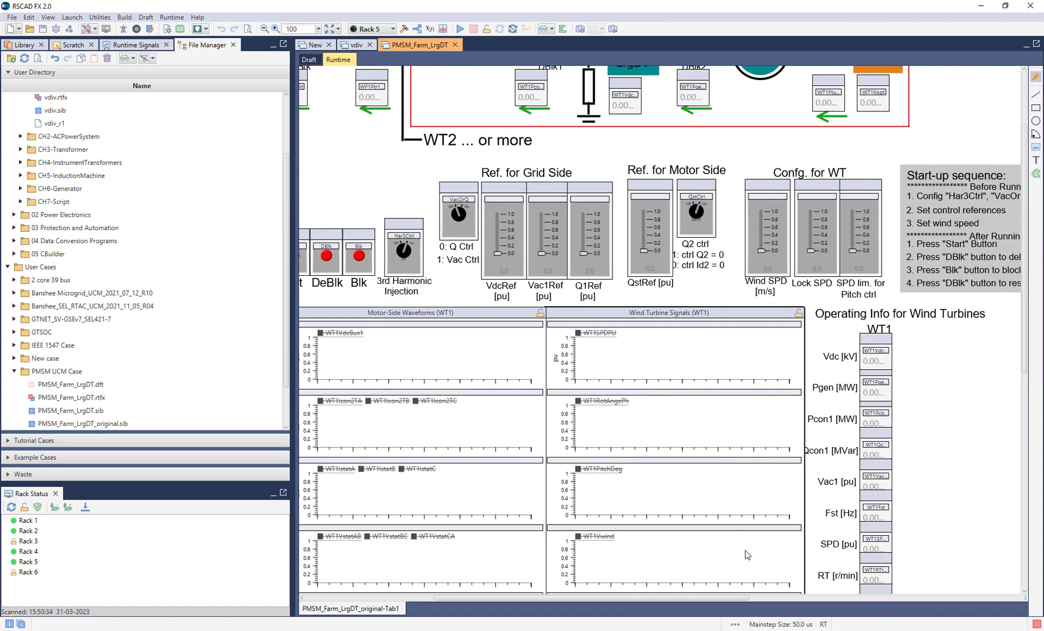
pyautogui.scroll(3, 690, 314)
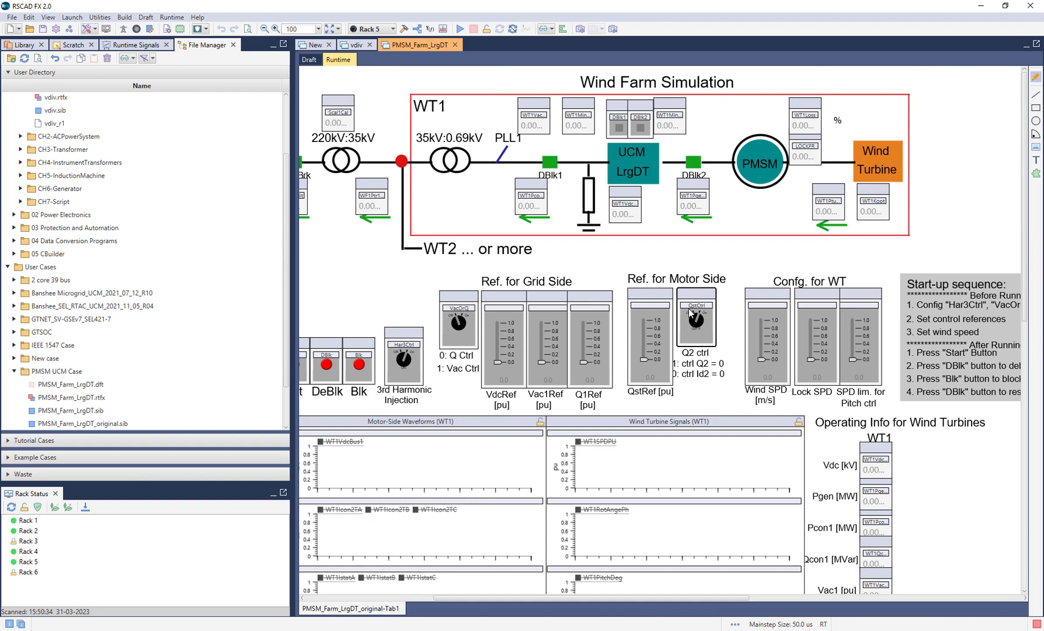
pyautogui.click(19, 17)
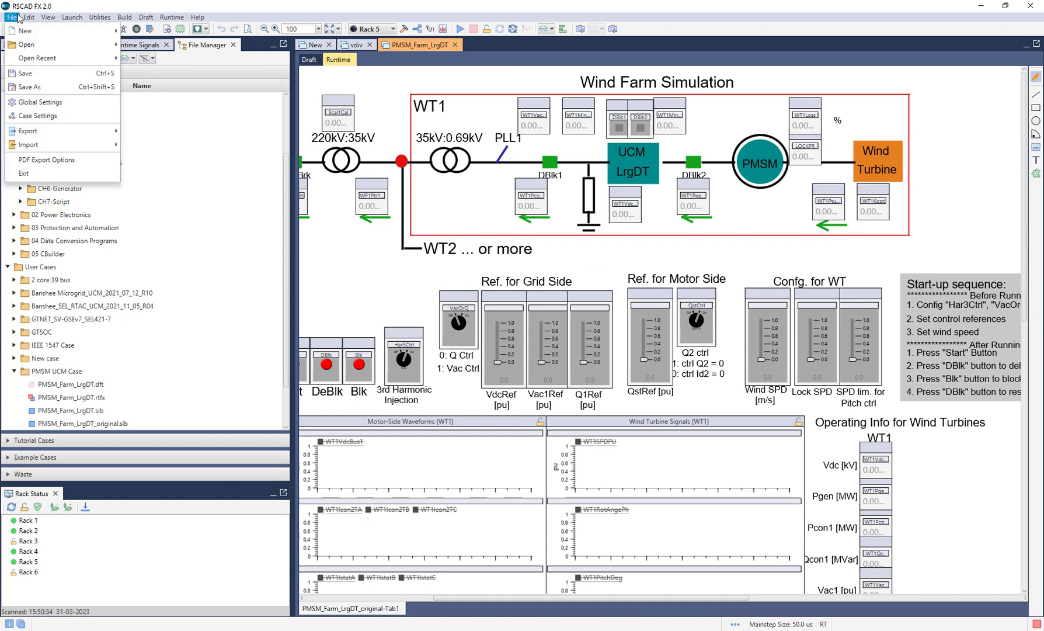
pyautogui.moveTo(70, 145)
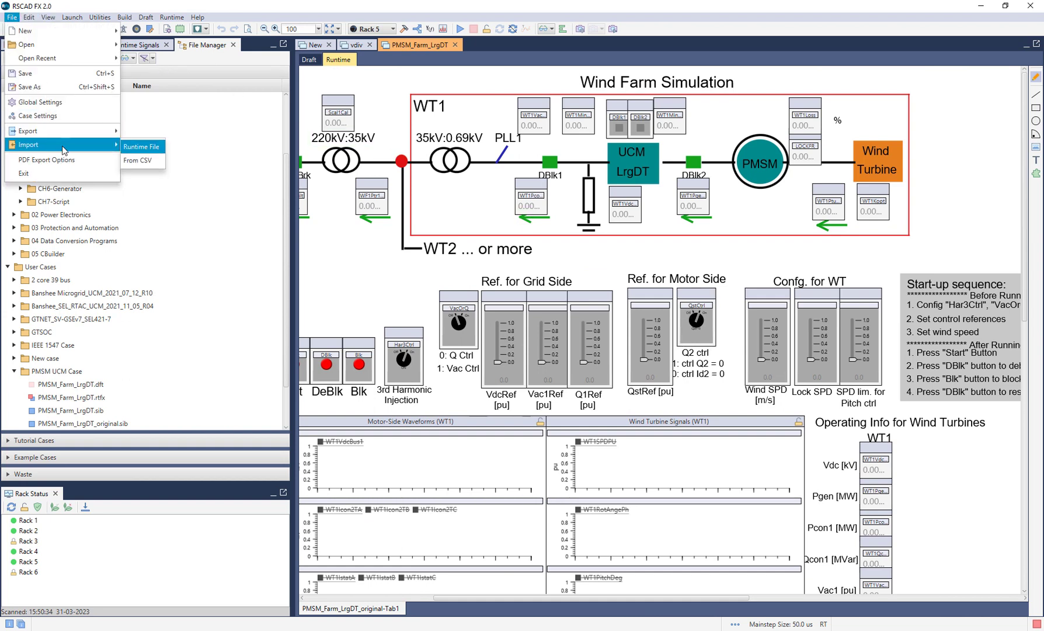
pyautogui.click(142, 150)
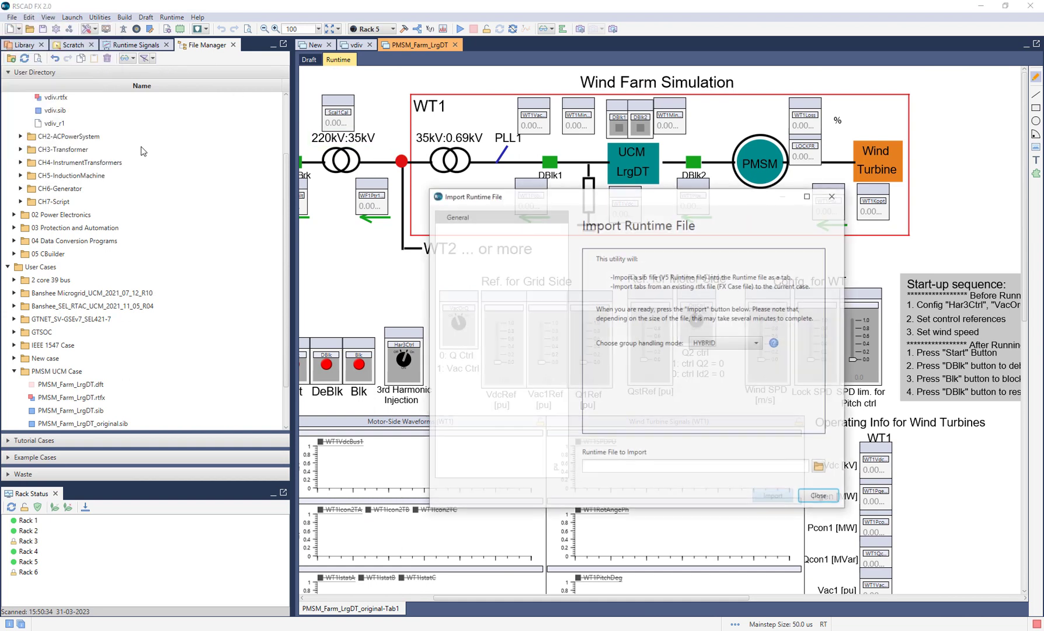
pyautogui.click(820, 467)
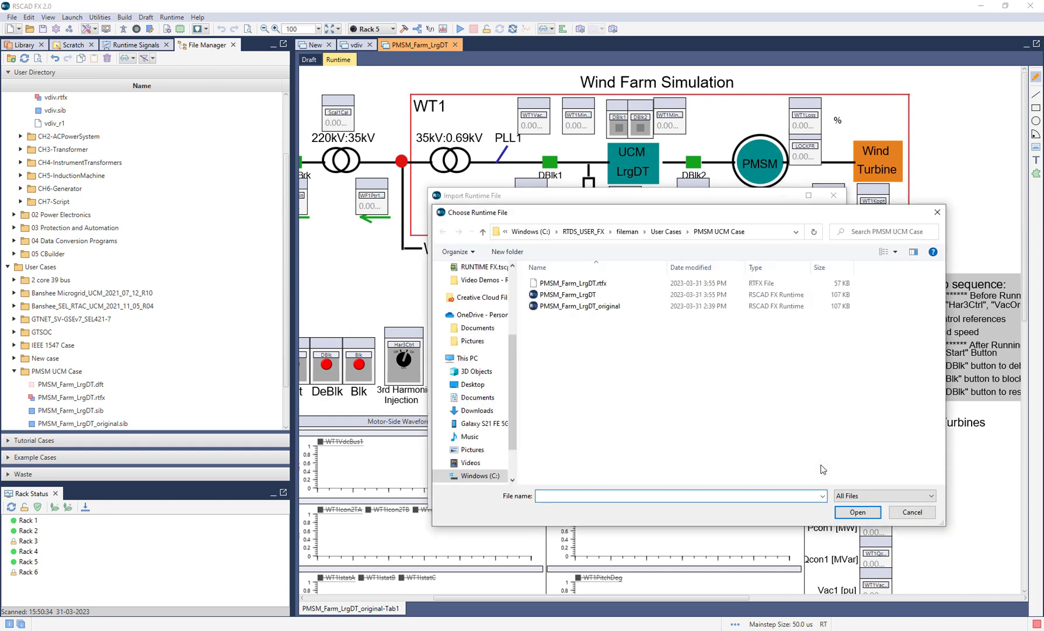
pyautogui.click(666, 231)
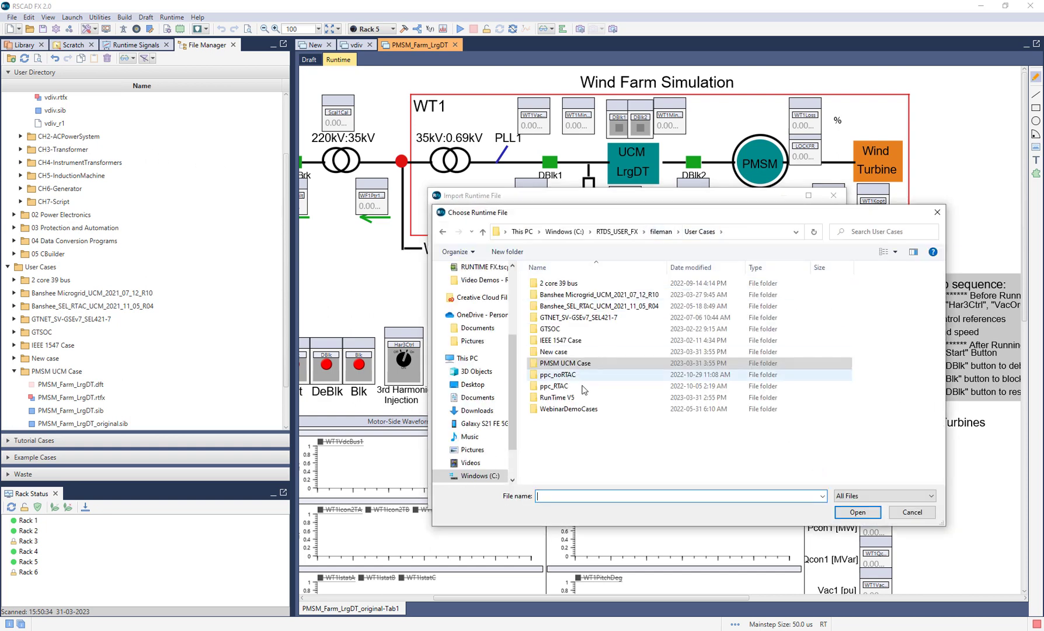
pyautogui.doubleClick(560, 397)
pyautogui.doubleClick(569, 282)
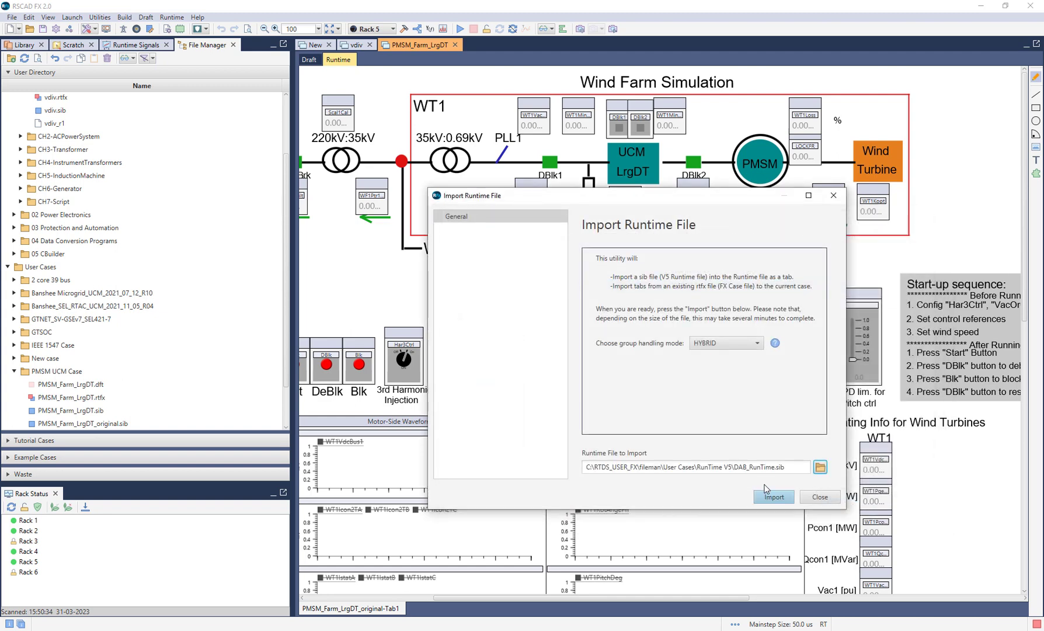
pyautogui.click(774, 497)
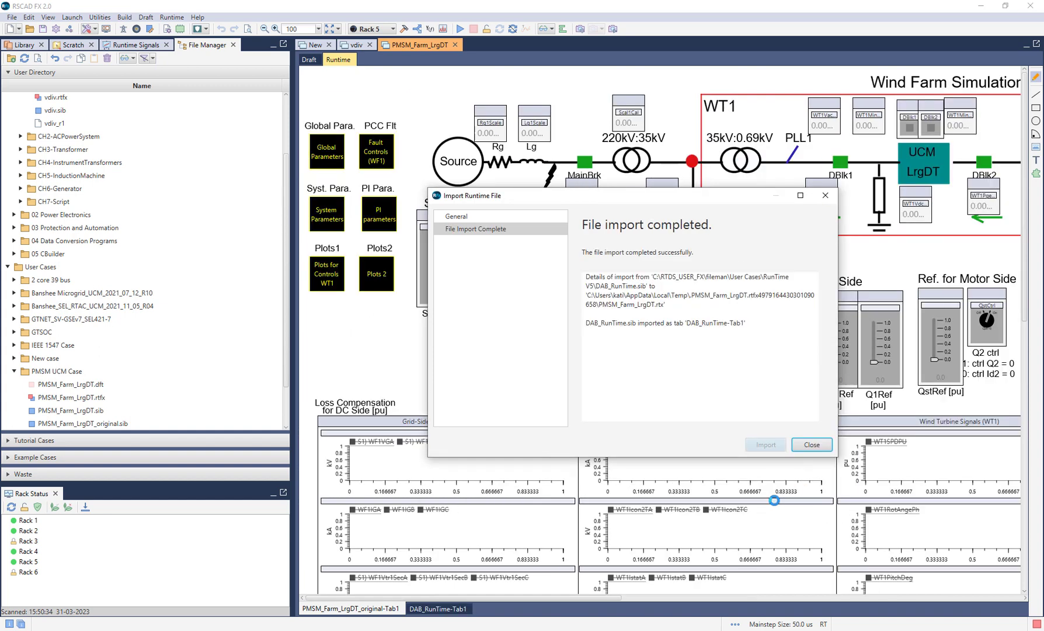
pyautogui.click(812, 445)
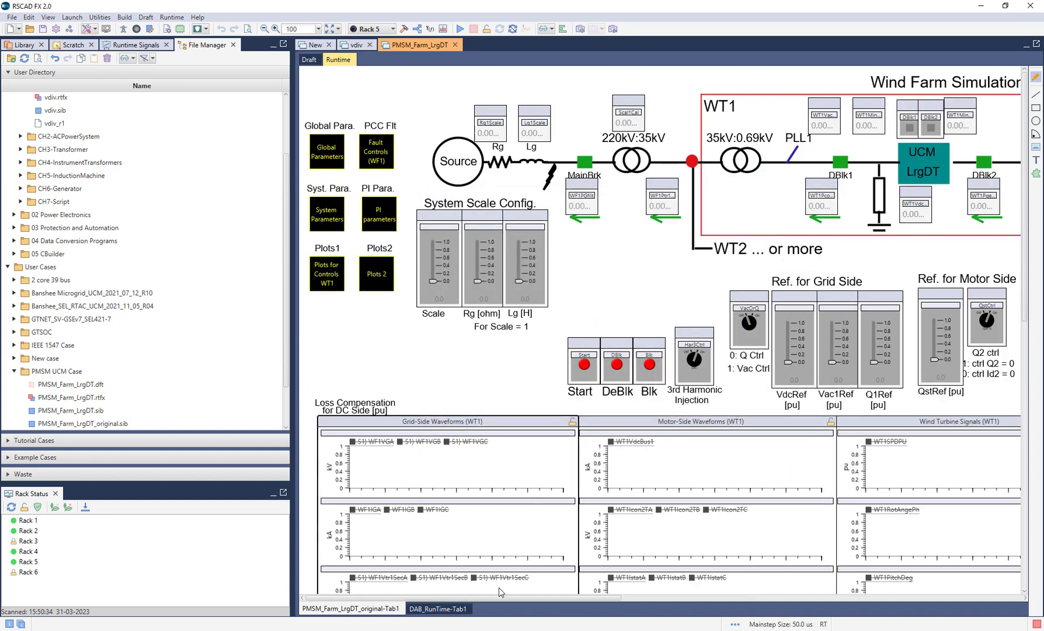
pyautogui.click(460, 609)
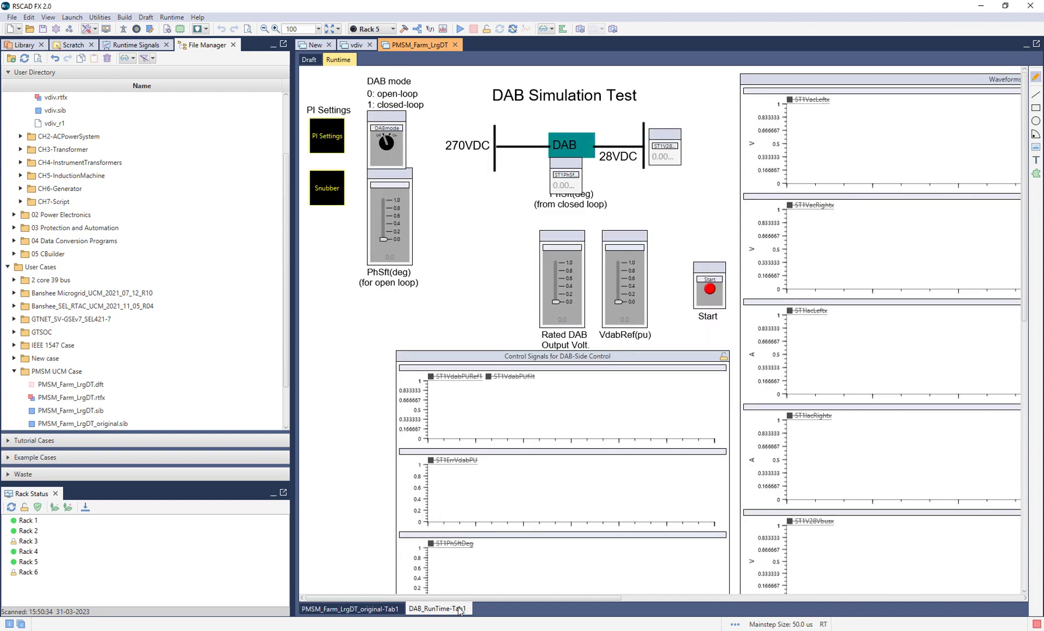
pyautogui.click(382, 610)
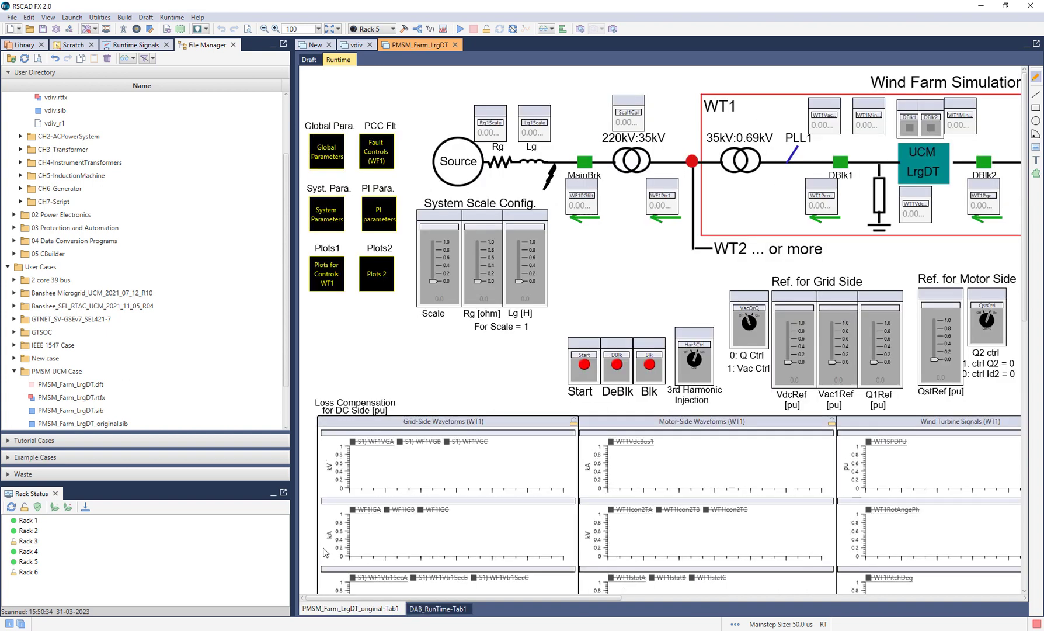
# Start opening gf_droop_prot_v1.1.dfx from the IEEE 1547 Case folder, read the Runtime Groups handling information, and cancel the format update.
pyautogui.click(14, 345)
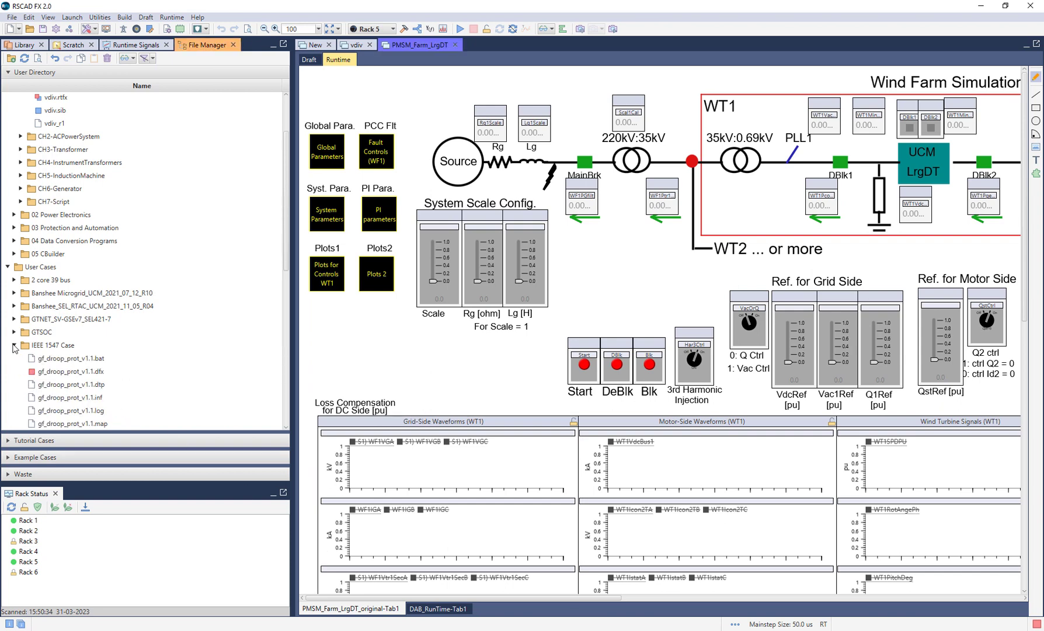
pyautogui.doubleClick(74, 374)
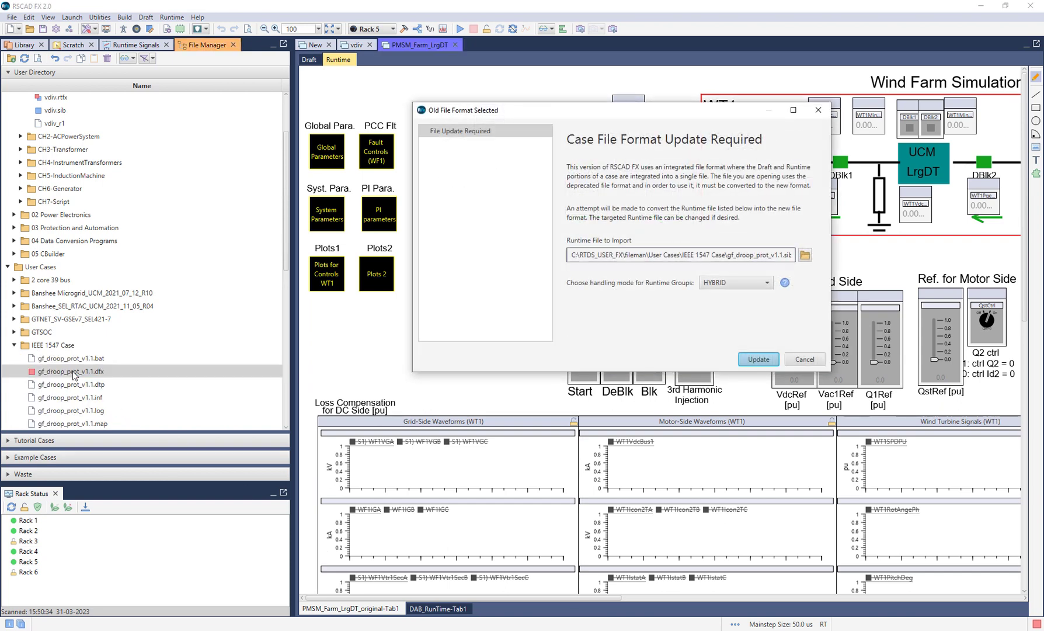
pyautogui.click(771, 283)
pyautogui.click(783, 292)
pyautogui.click(785, 283)
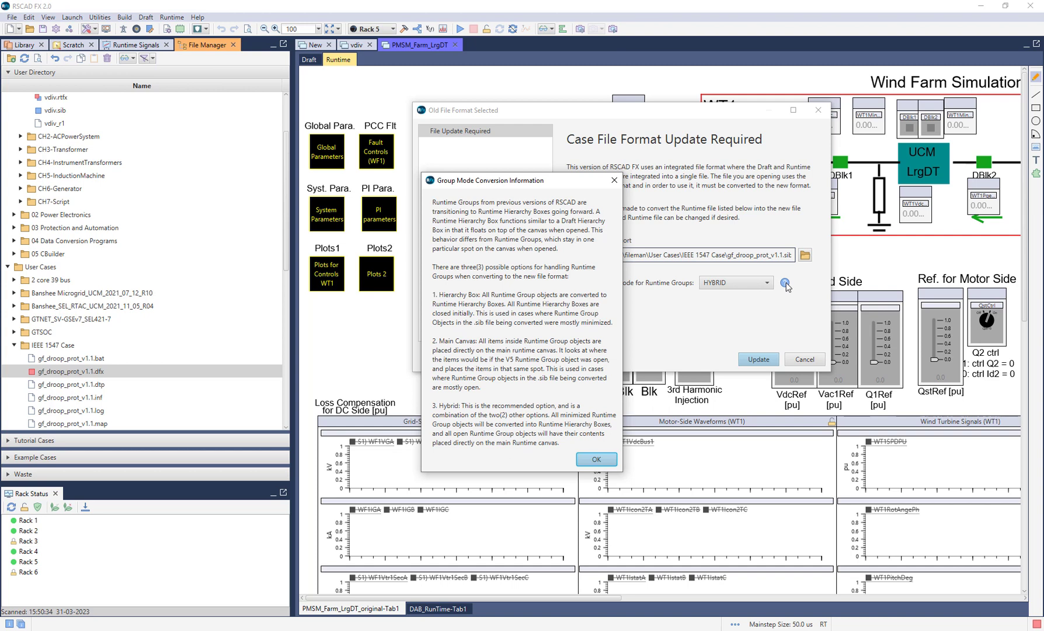
pyautogui.click(597, 459)
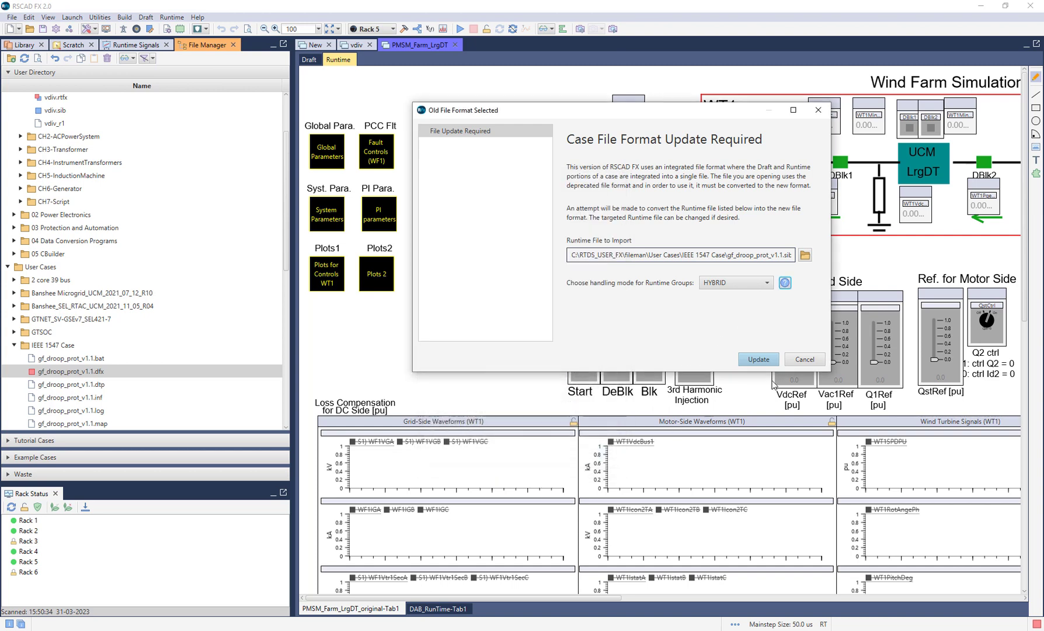
pyautogui.click(804, 359)
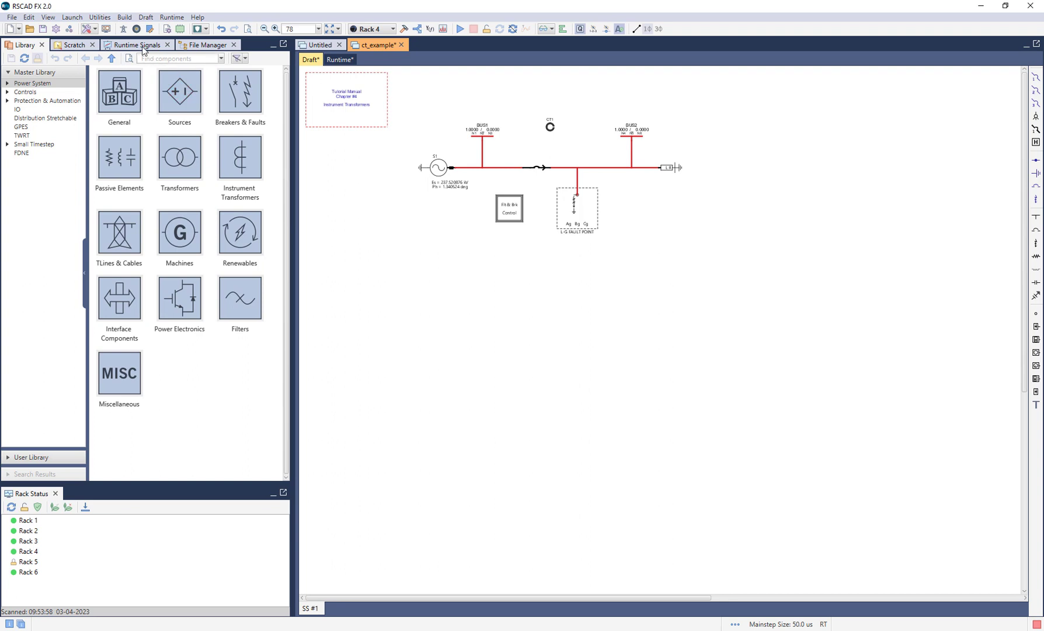
# Place the CTLs input signals BRKOP and FLTDUR as sliders on the ct_example Draft canvas below the circuit.
pyautogui.click(142, 46)
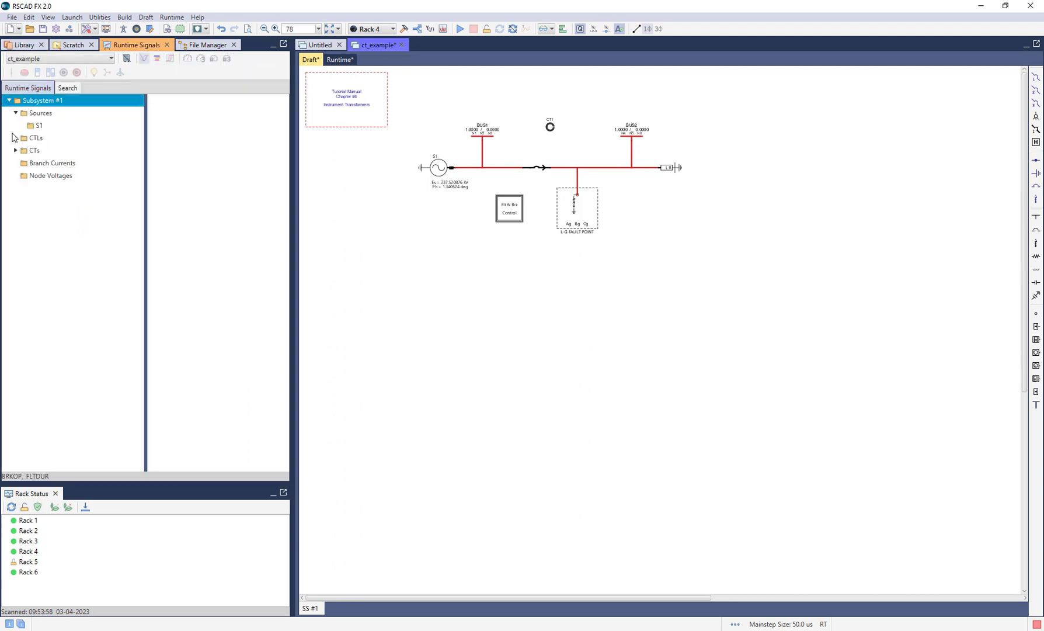
pyautogui.click(15, 138)
pyautogui.click(43, 152)
pyautogui.click(205, 105)
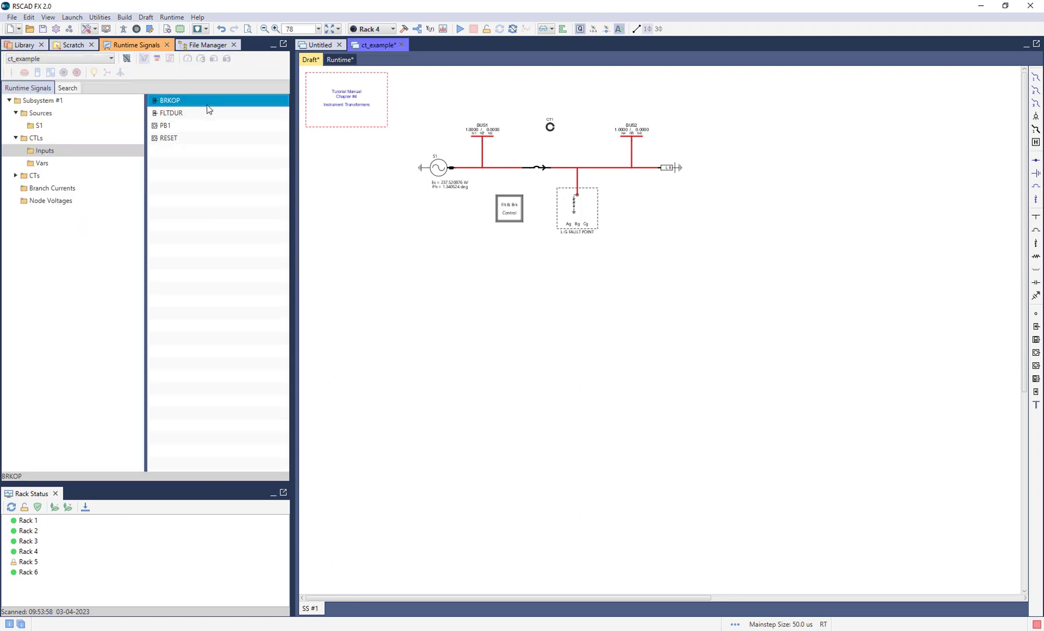
pyautogui.keyDown('shift'); pyautogui.click(203, 115); pyautogui.keyUp('shift')
pyautogui.moveTo(203, 115); pyautogui.dragTo(421, 304)
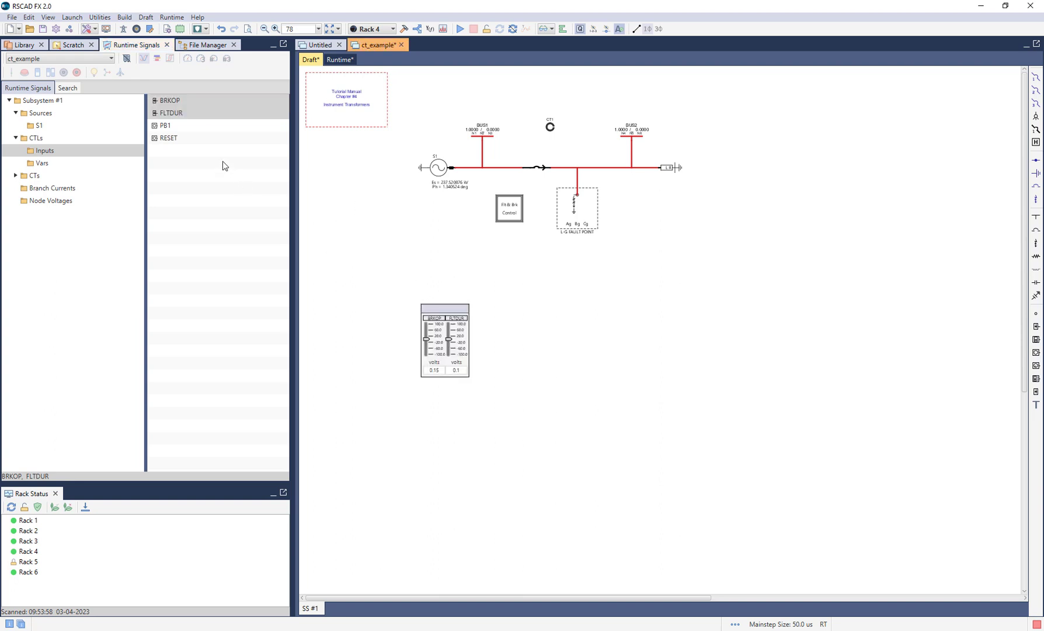
# Place the PB1 and RESET input signals as push buttons beside the sliders on the Draft canvas.
pyautogui.click(196, 125)
pyautogui.keyDown('shift'); pyautogui.click(195, 138); pyautogui.keyUp('shift')
pyautogui.moveTo(195, 137); pyautogui.dragTo(514, 324)
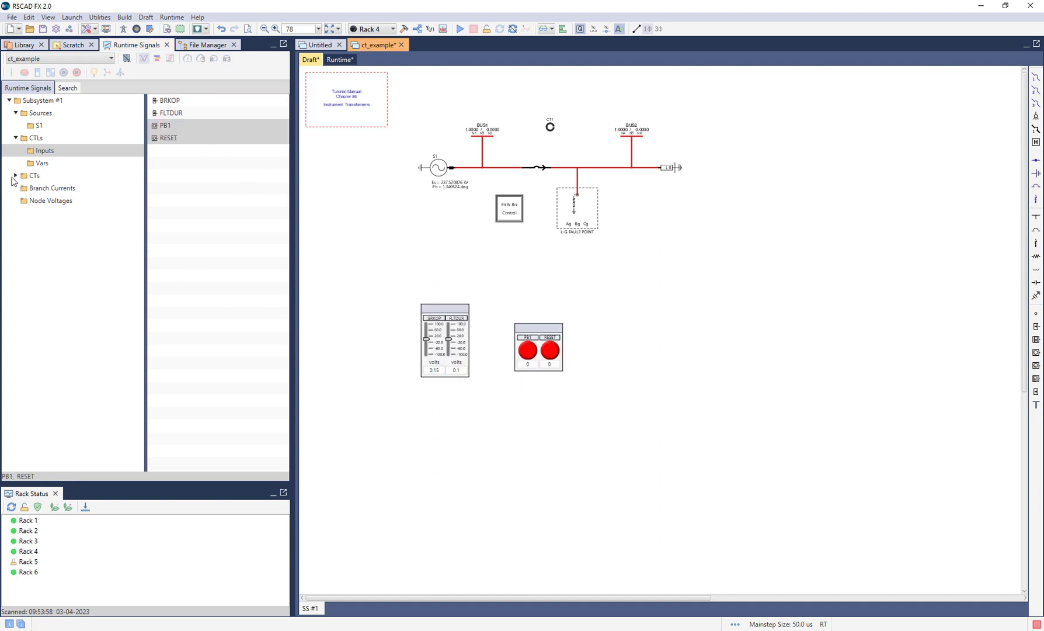
# Add a plot of the branch currents IBA, IBB and IBC below the sliders on the Draft canvas.
pyautogui.click(31, 187)
pyautogui.click(172, 104)
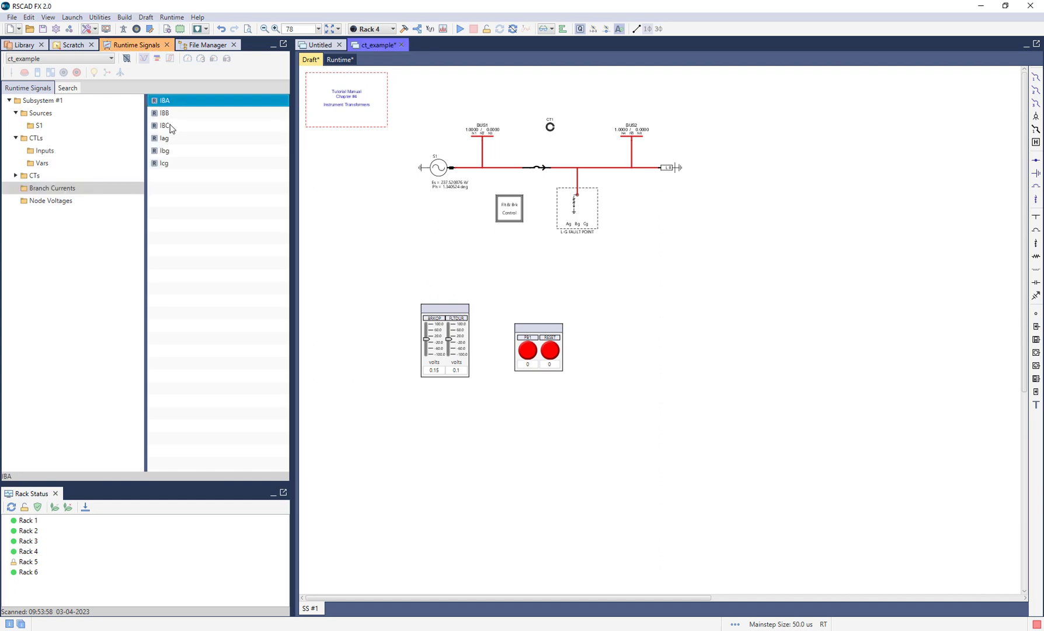
pyautogui.keyDown('shift'); pyautogui.click(171, 128); pyautogui.keyUp('shift')
pyautogui.click(126, 59)
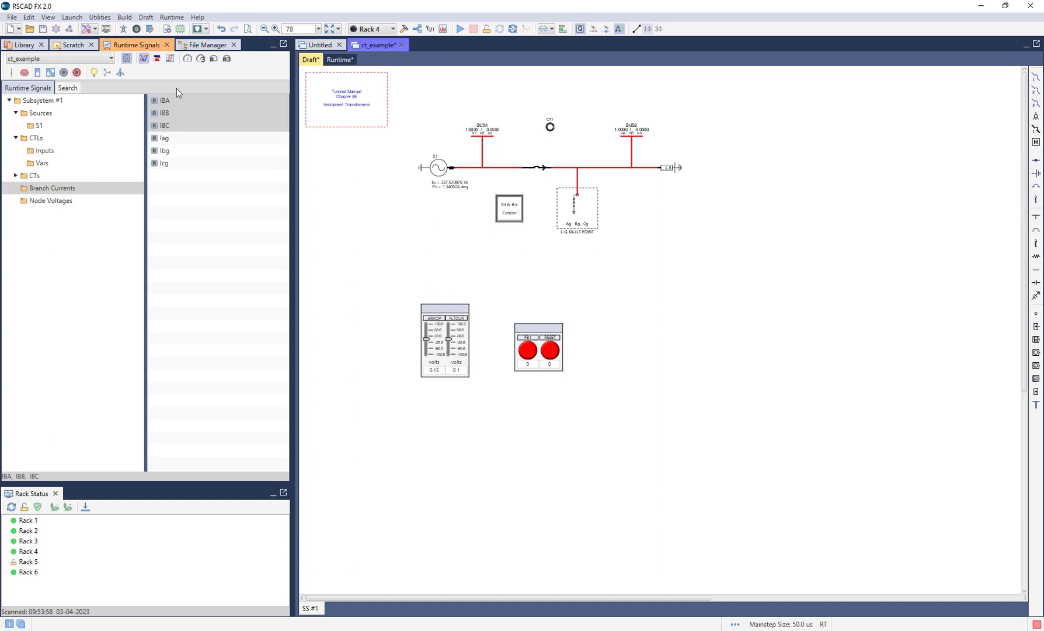
pyautogui.click(185, 113)
pyautogui.moveTo(336, 146); pyautogui.dragTo(392, 407)
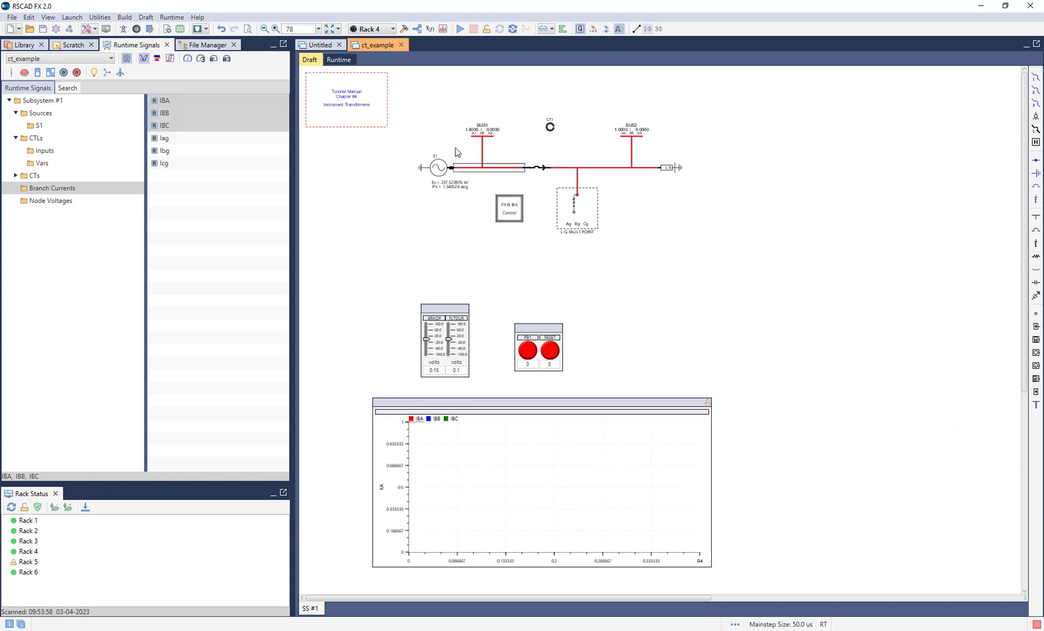
# Save ct_example, run its simulation with a plot update, and operate the PB1 push button.
pyautogui.hotkey('ctrl', 's')
pyautogui.click(460, 29)
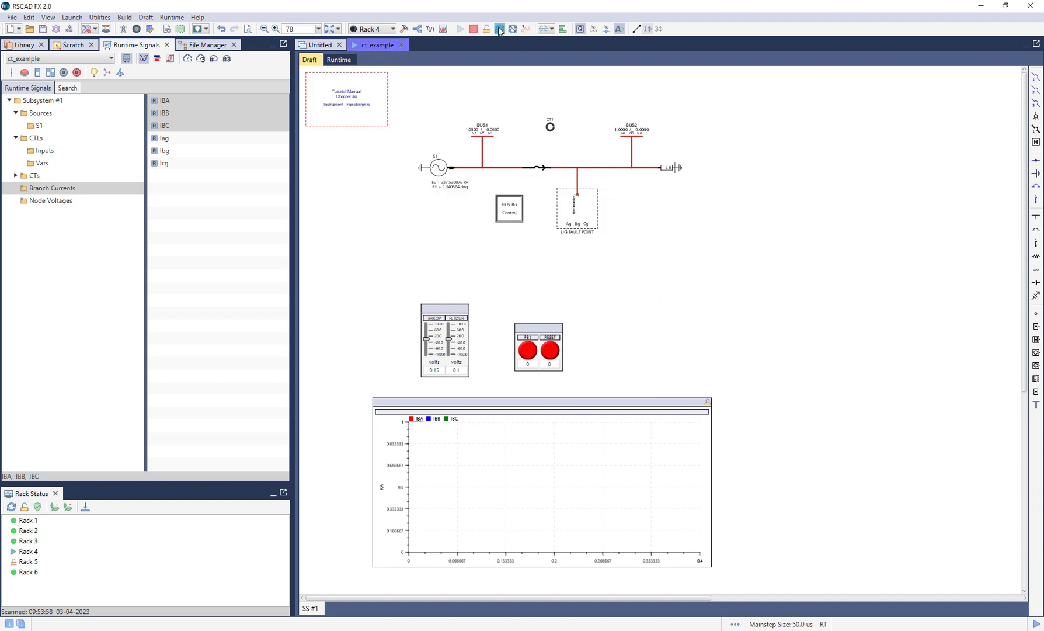
pyautogui.click(500, 29)
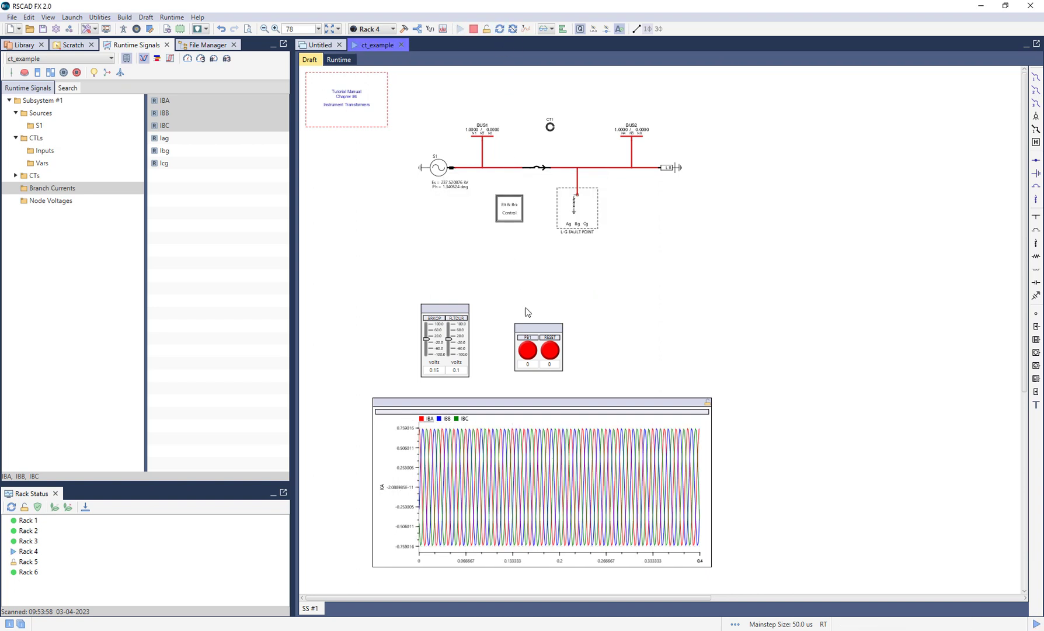
pyautogui.click(529, 352)
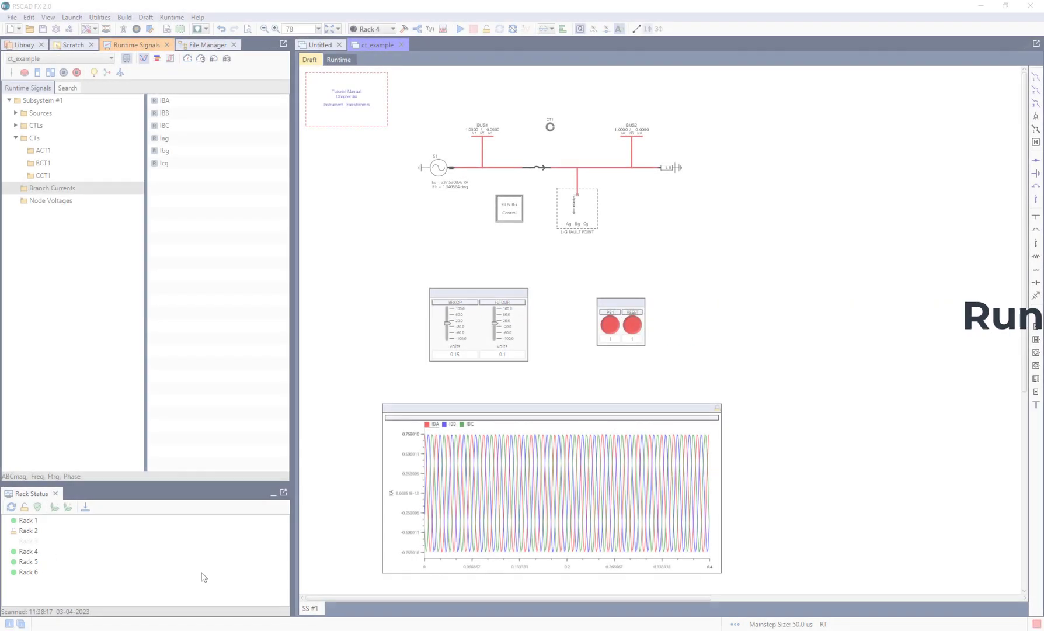
pyautogui.moveTo(320, 603); pyautogui.dragTo(606, 600)
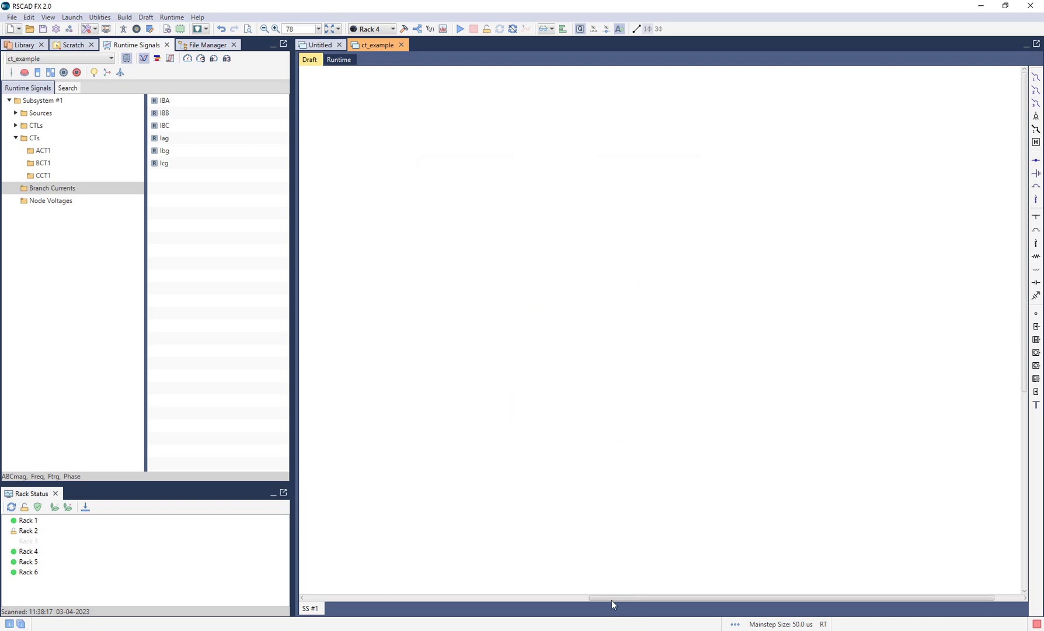
pyautogui.moveTo(612, 602); pyautogui.dragTo(330, 600)
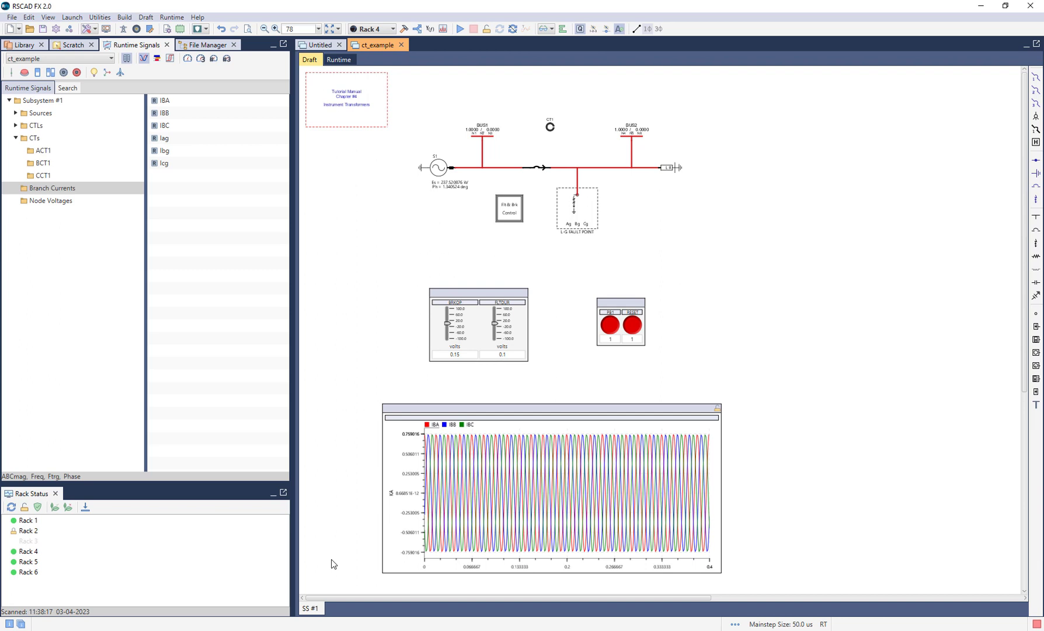
# Add the source S1 signals ABCmag, Freq, Ftrg and Phase as meters to the frame holding the BRKOP and FLTDUR sliders.
pyautogui.click(16, 114)
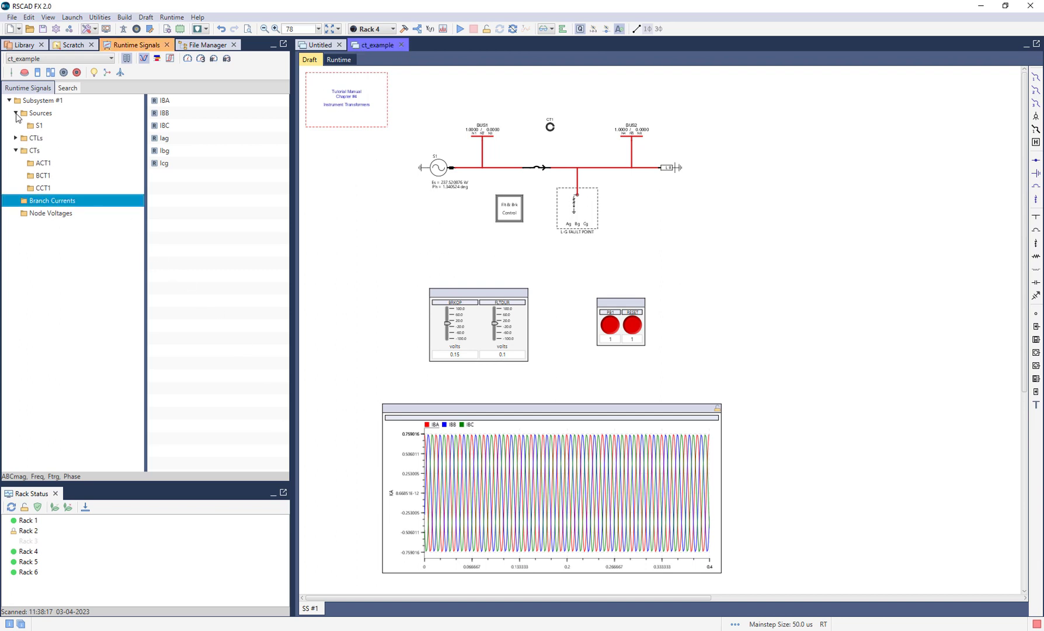
pyautogui.click(40, 126)
pyautogui.click(189, 101)
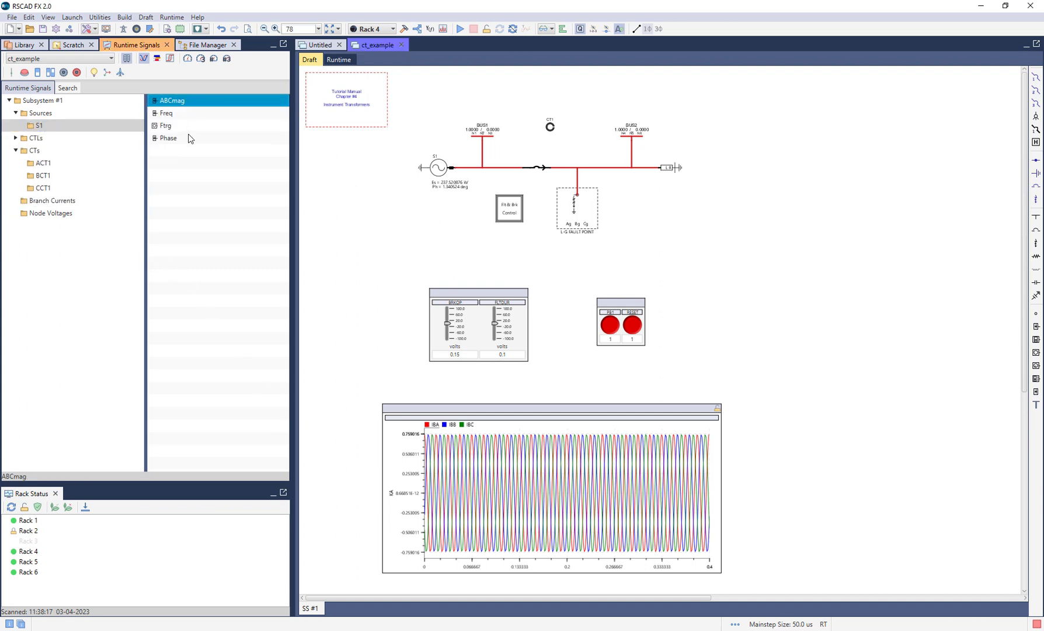
pyautogui.keyDown('shift'); pyautogui.click(189, 139); pyautogui.keyUp('shift')
pyautogui.moveTo(187, 125); pyautogui.dragTo(523, 356)
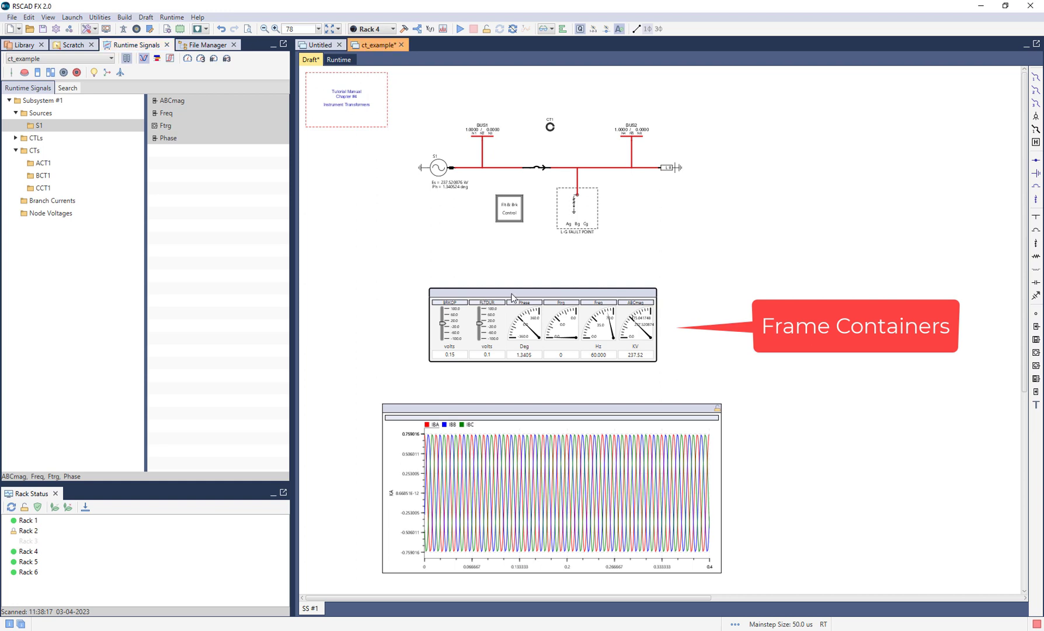
# Reposition the slider and meter frame above the plot and move the PB1 and RESET buttons into it as a second row.
pyautogui.moveTo(511, 292); pyautogui.dragTo(434, 292)
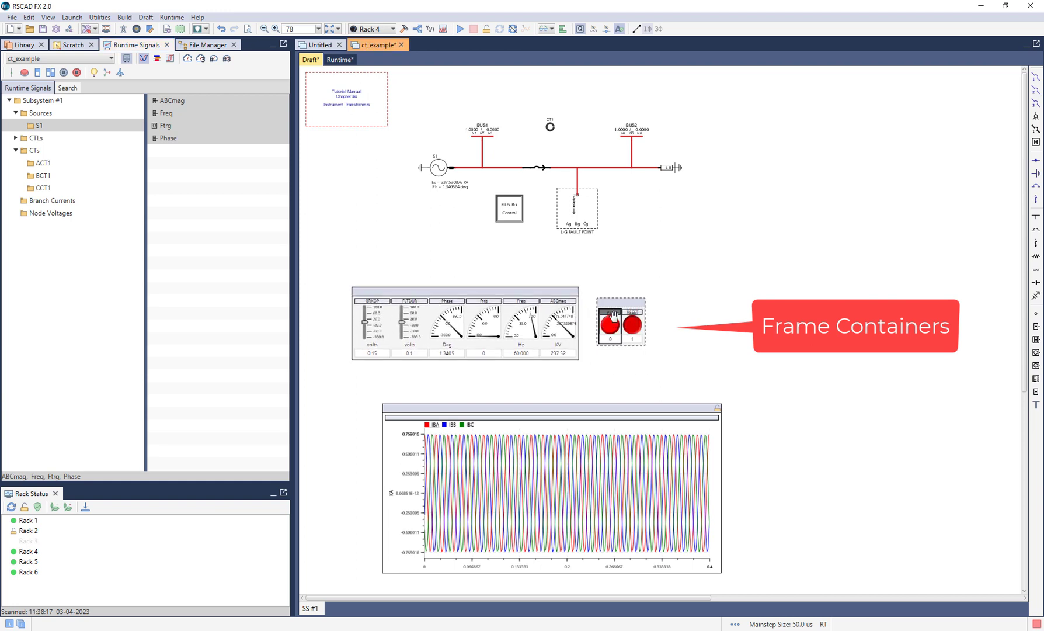
pyautogui.moveTo(610, 325); pyautogui.dragTo(376, 363)
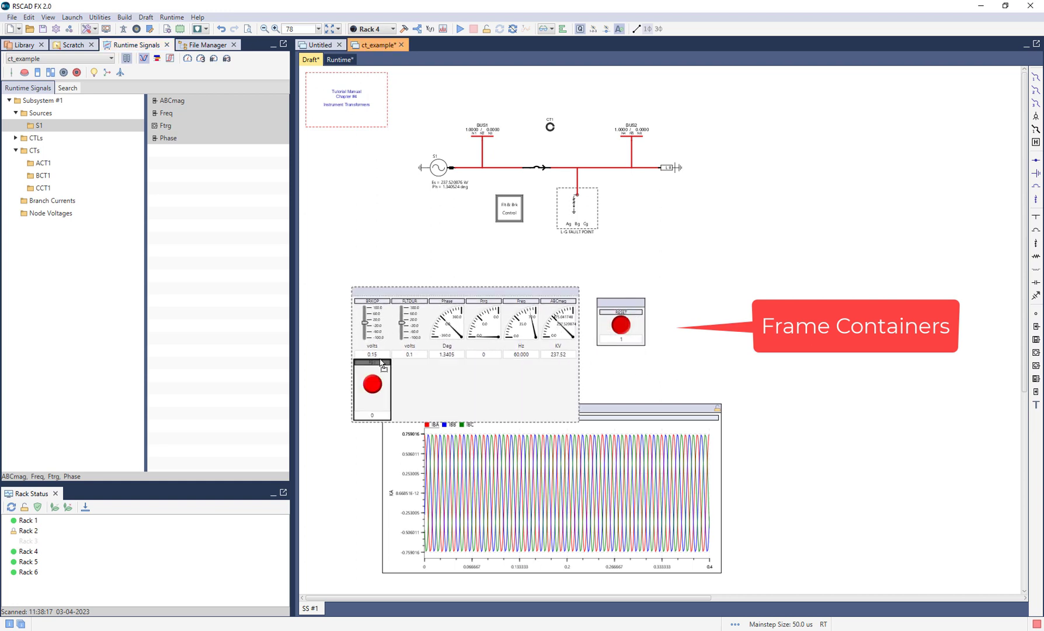
pyautogui.moveTo(634, 316); pyautogui.dragTo(516, 258)
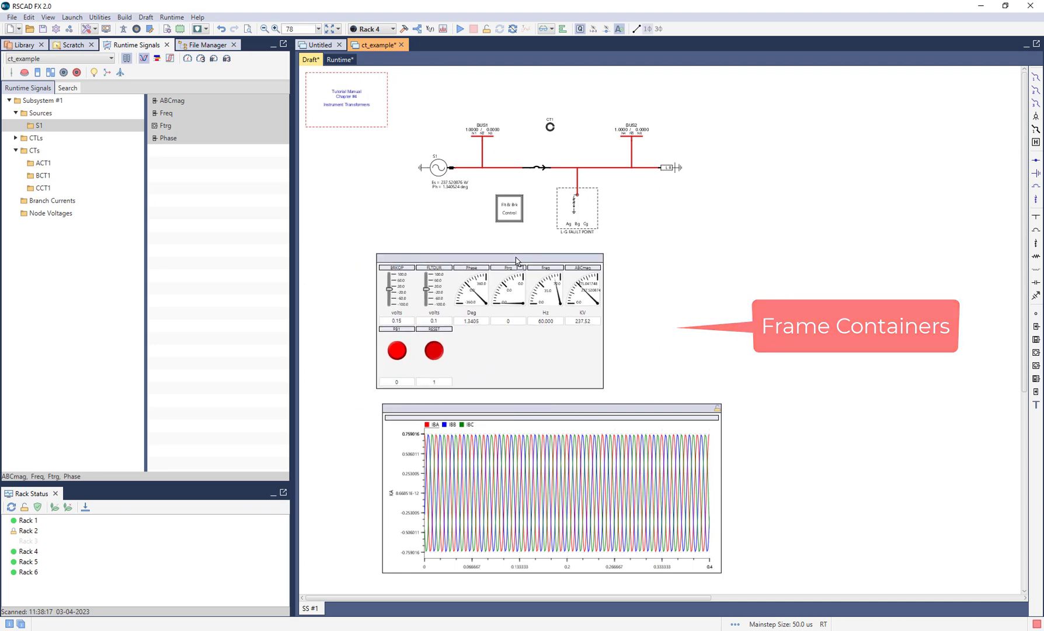
# Add a plot of the node voltages S1) N1, N2 and N3 beside the branch current plot in its frame.
pyautogui.click(47, 213)
pyautogui.moveTo(180, 103); pyautogui.dragTo(938, 485)
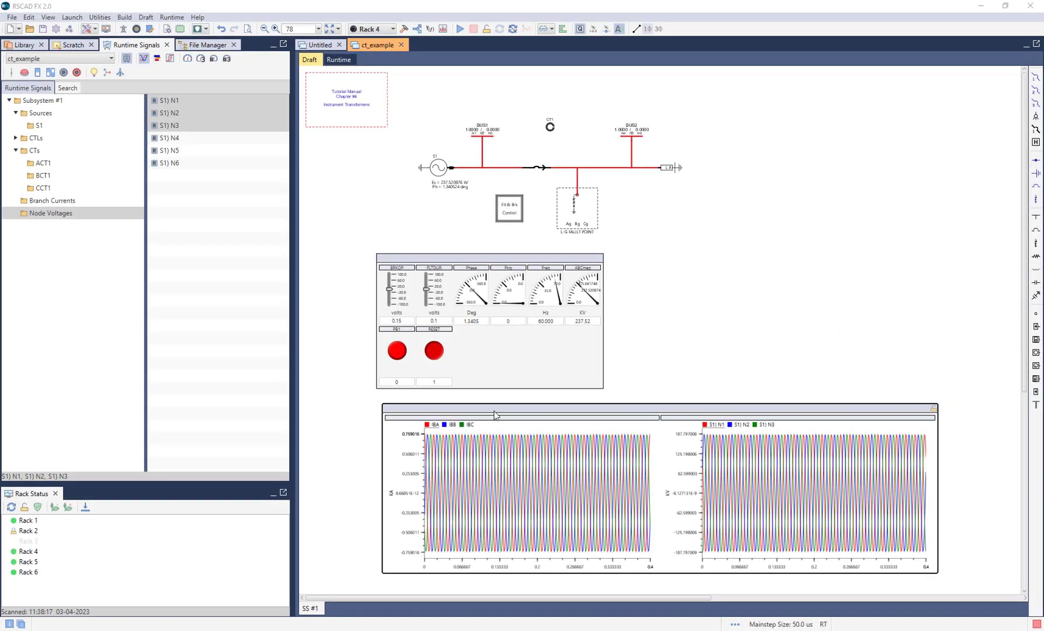
# Delete the plot frame and the slider, meter and button frame from the Draft canvas.
pyautogui.click(494, 415)
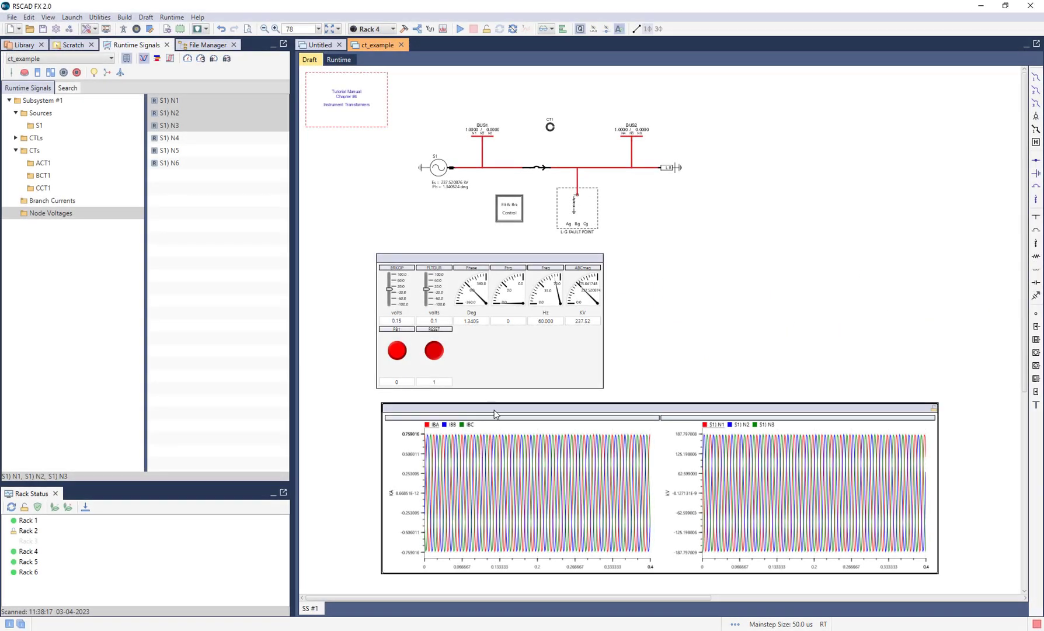
pyautogui.press('Delete')
pyautogui.click(495, 267)
pyautogui.press('Delete')
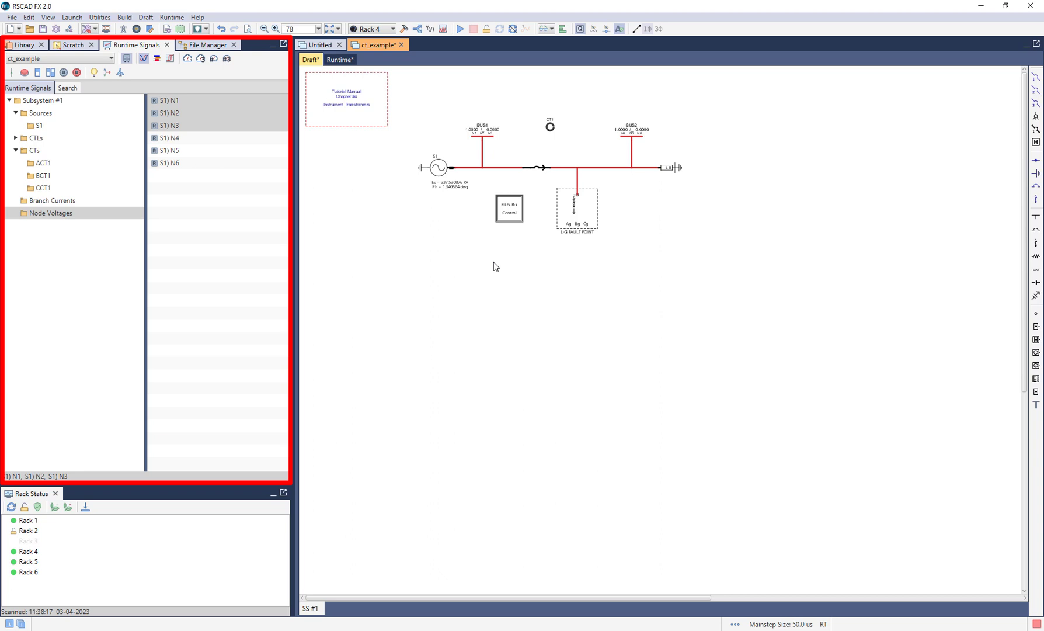
# Check the list of available utility tabs and move the Runtime Signals tab behind File Manager.
pyautogui.click(49, 18)
pyautogui.moveTo(71, 45)
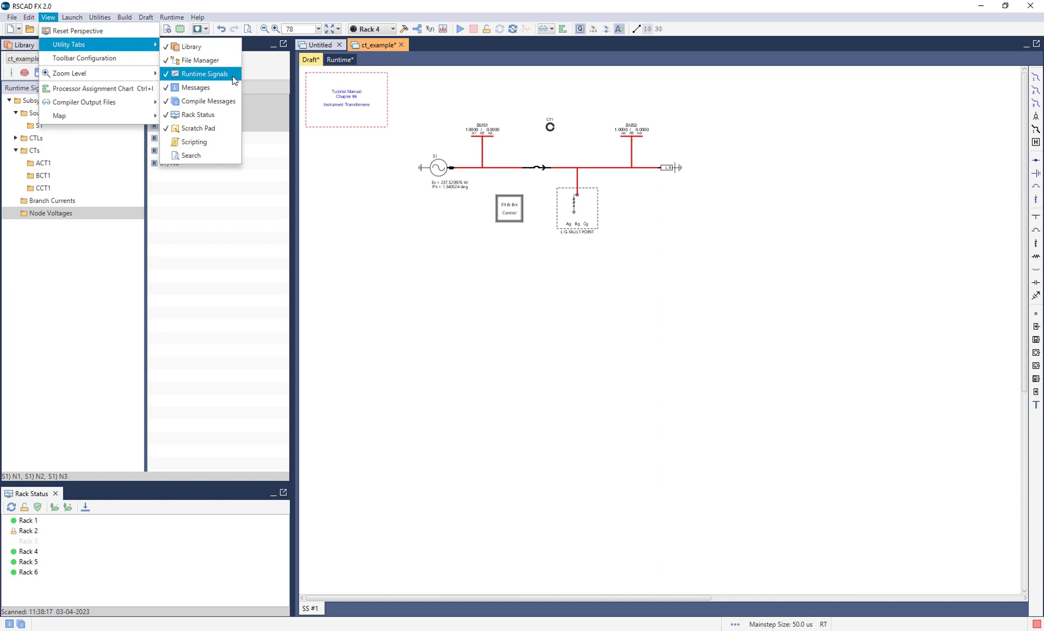
pyautogui.click(373, 251)
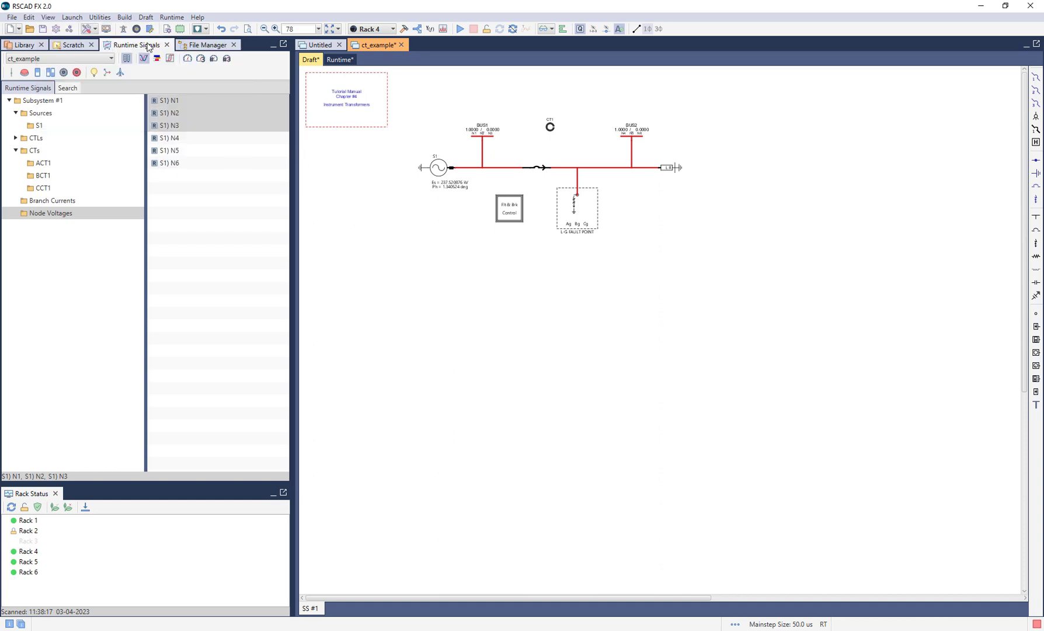
pyautogui.moveTo(147, 47); pyautogui.dragTo(104, 47)
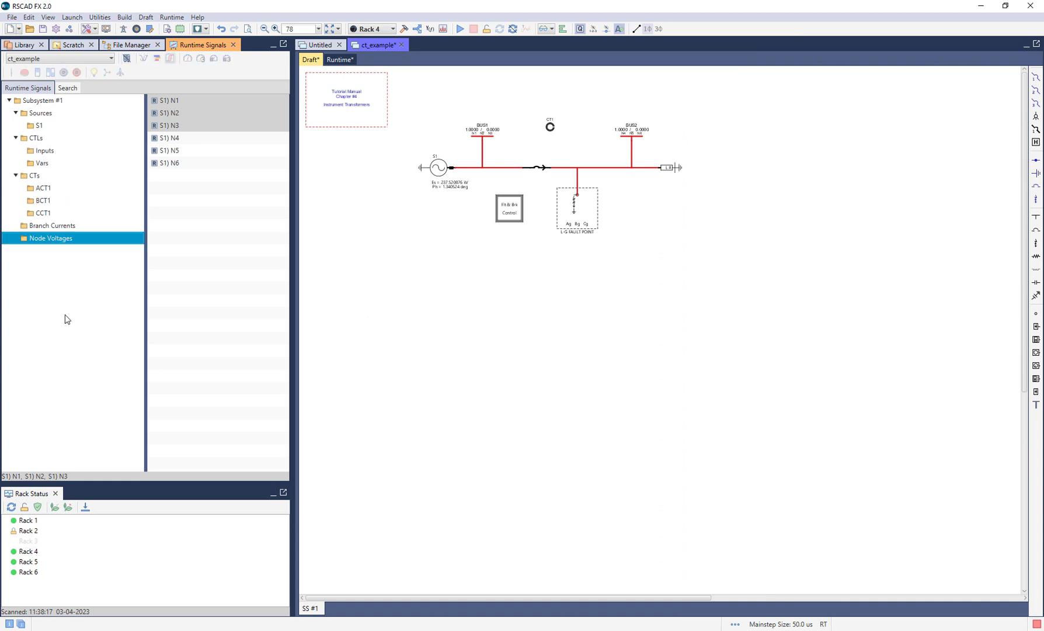
# Examine the Subsystem #1 signal folders, including S1, Inputs, Vars, ACT1 and Node Voltages, and the case selection list.
pyautogui.click(9, 101)
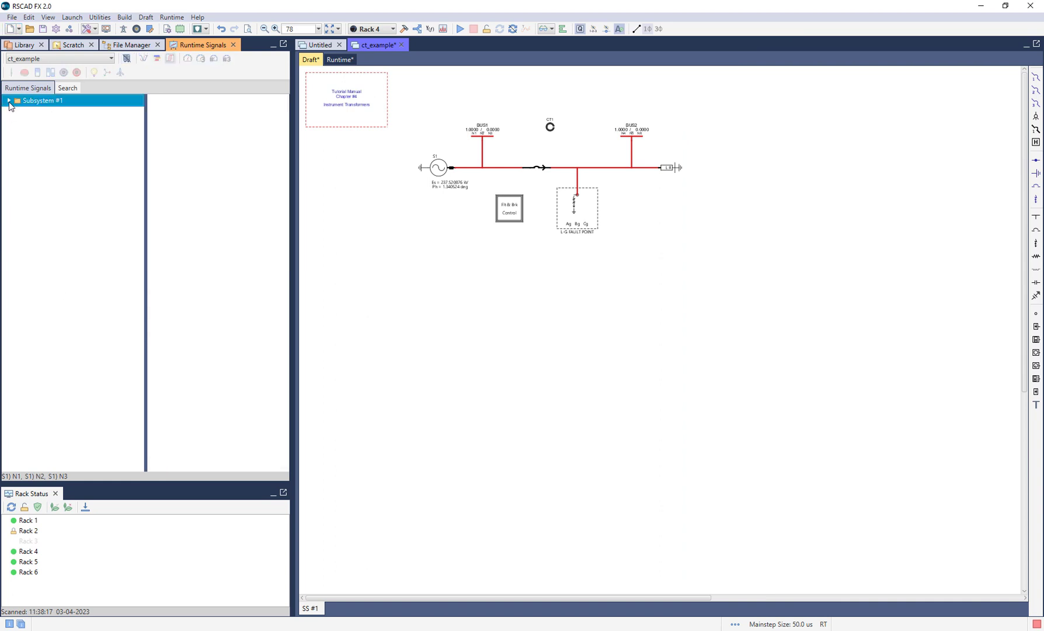
pyautogui.click(8, 101)
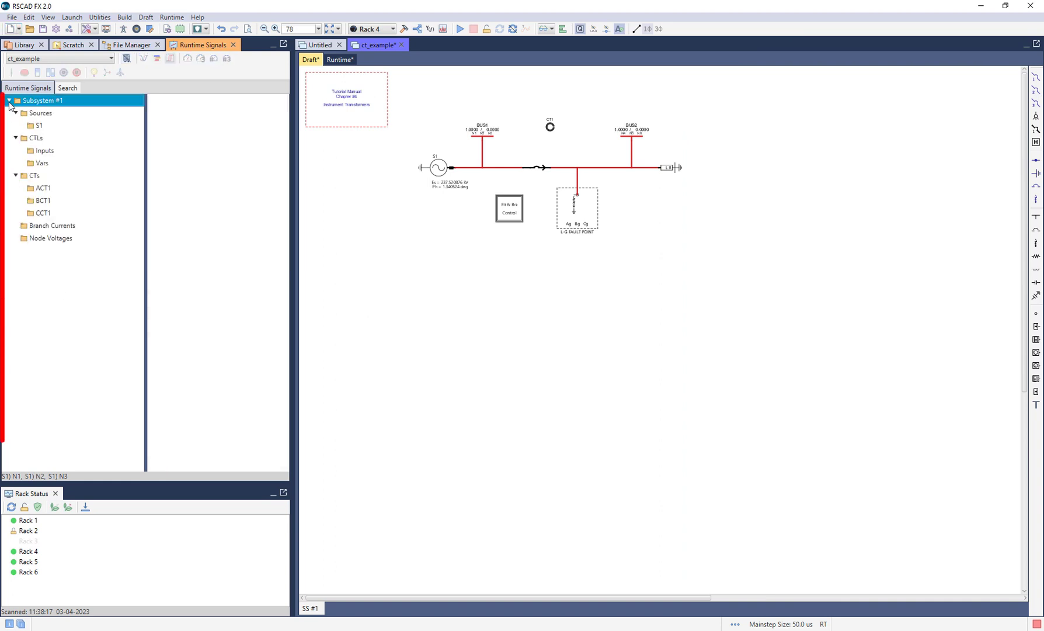
pyautogui.click(39, 126)
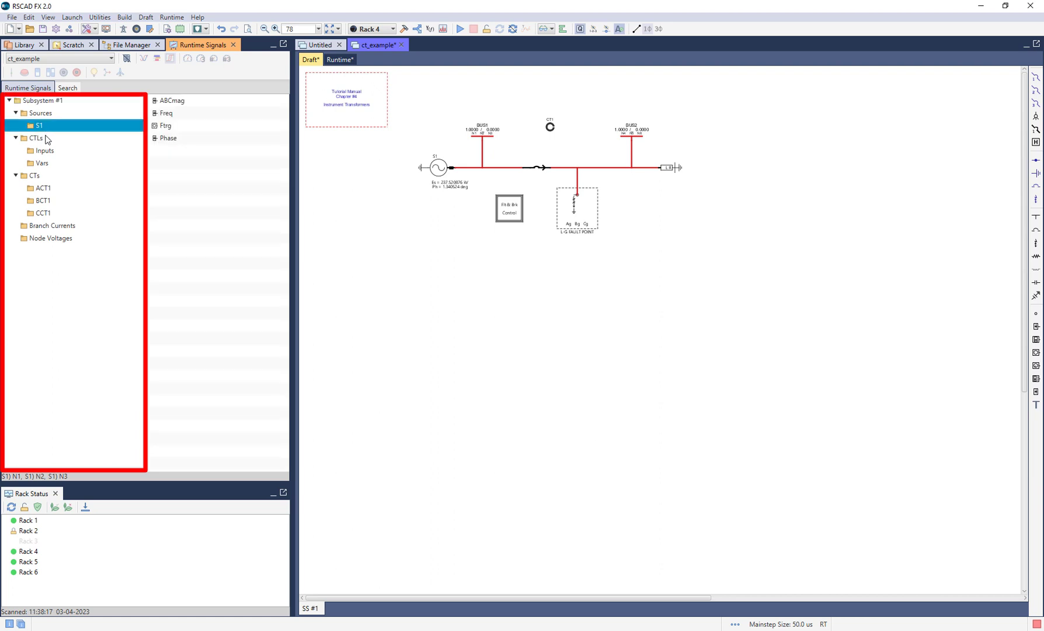
pyautogui.click(56, 153)
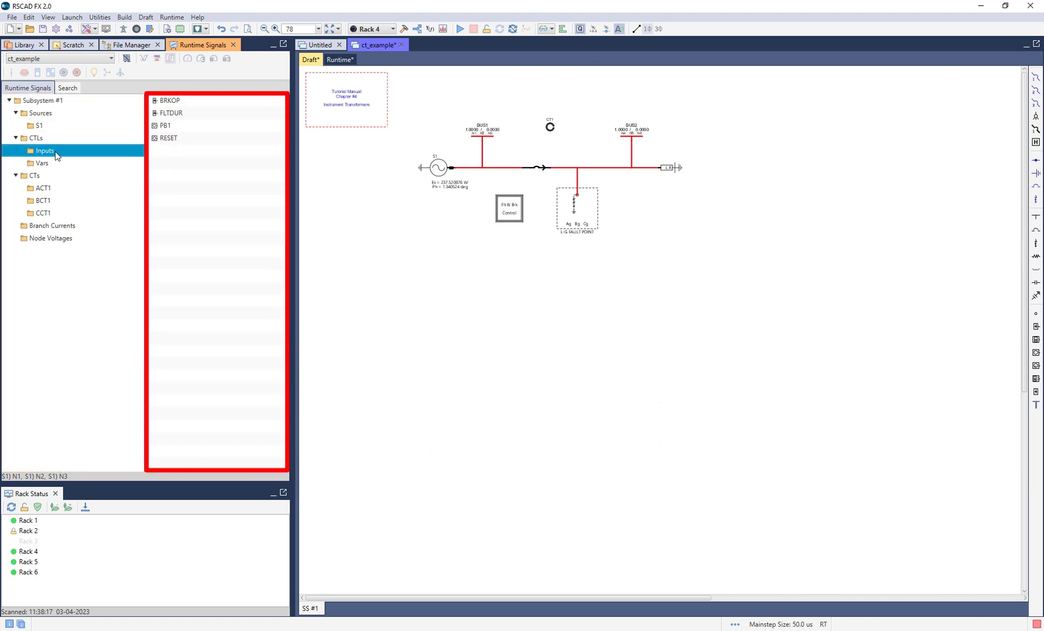
pyautogui.click(56, 193)
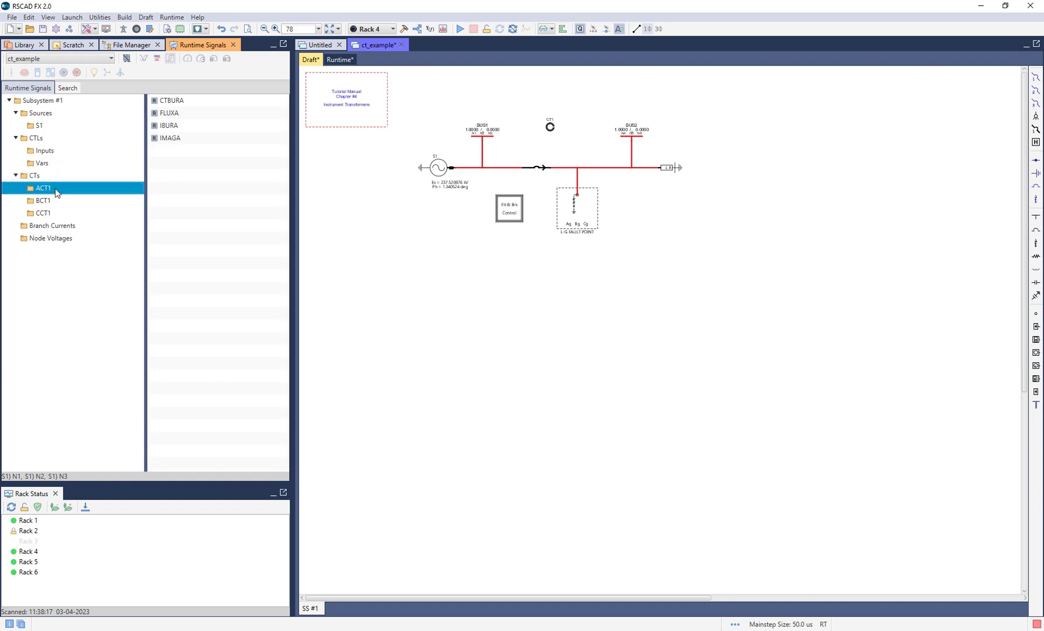
pyautogui.click(63, 129)
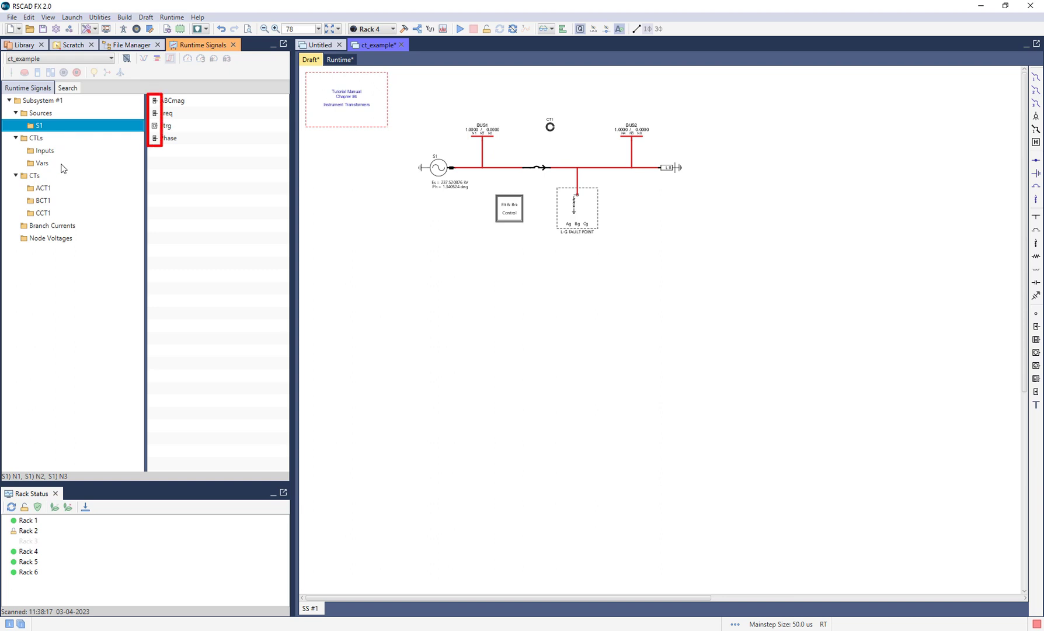
pyautogui.click(52, 238)
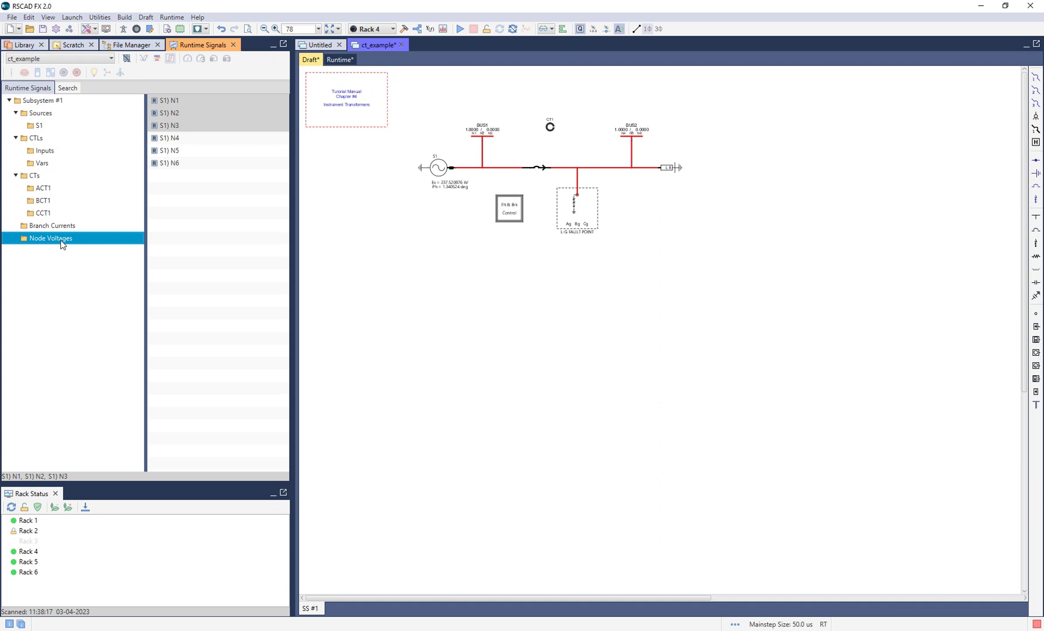
pyautogui.click(62, 166)
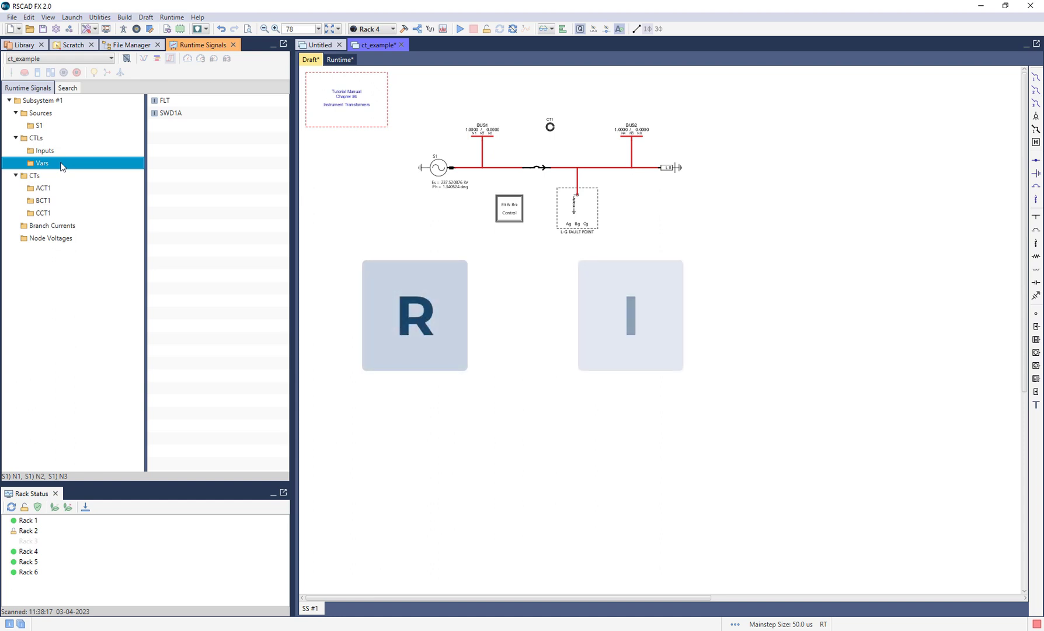
pyautogui.click(66, 127)
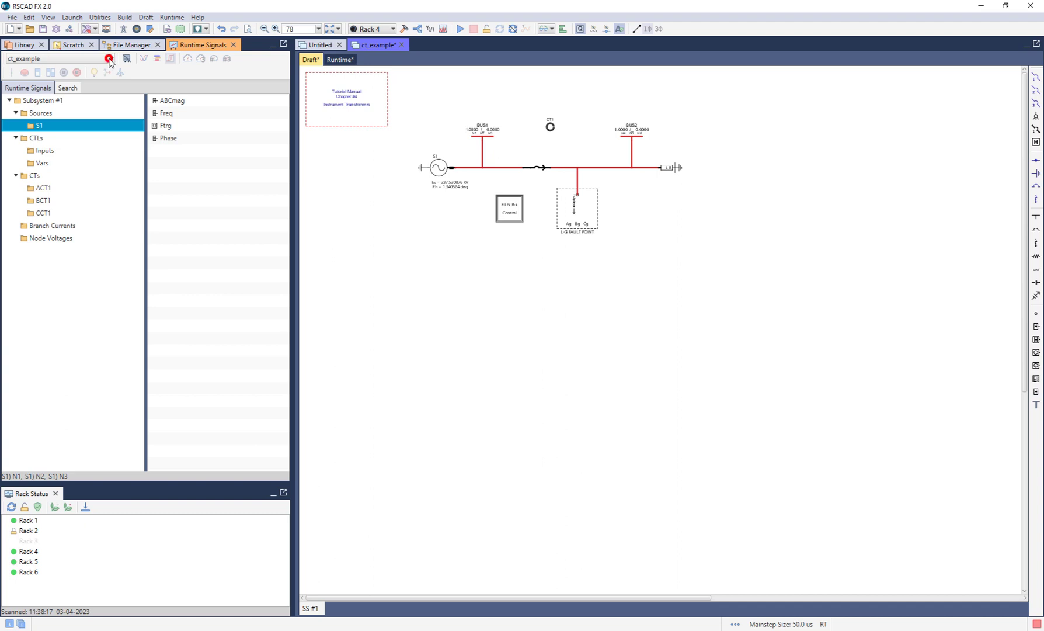
pyautogui.click(110, 61)
pyautogui.click(110, 63)
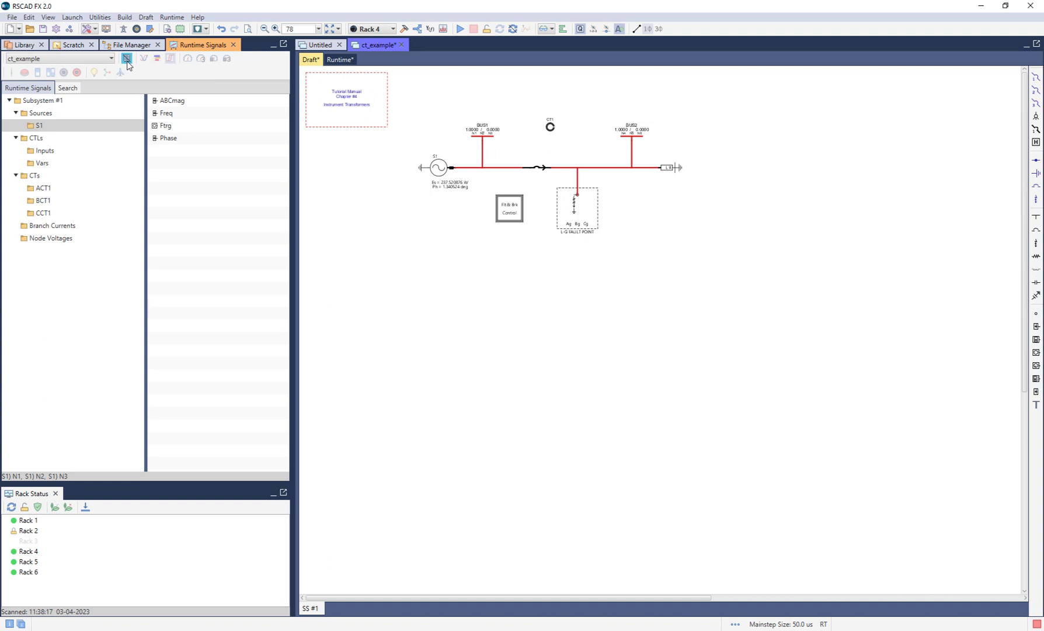
# Filter the S1 signals by push button and by slider component type, and switch the component filter off again.
pyautogui.click(127, 58)
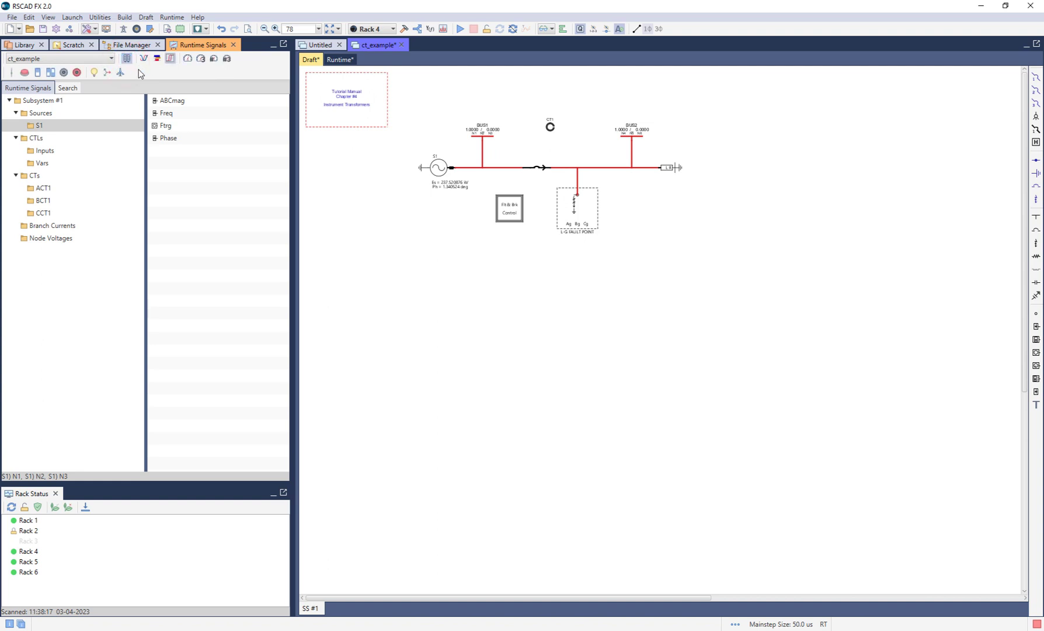
pyautogui.click(24, 72)
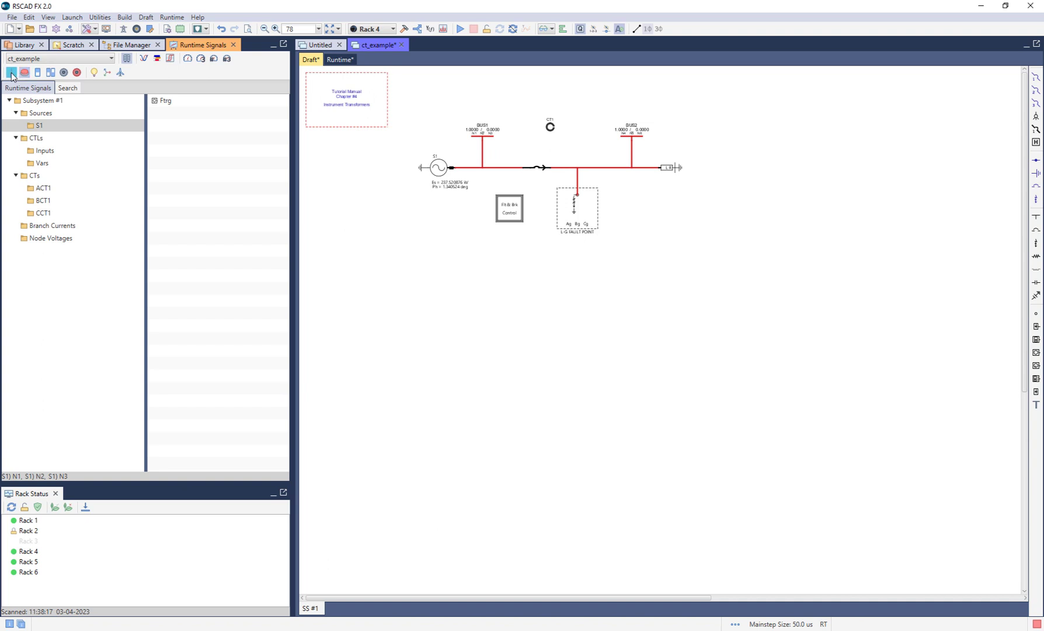
pyautogui.click(11, 73)
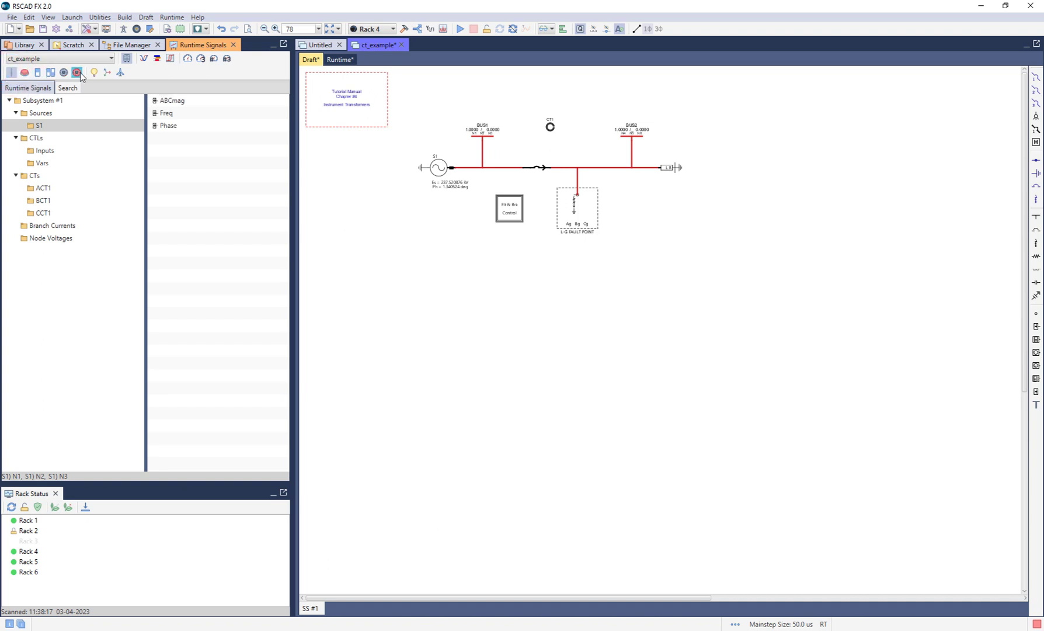
pyautogui.click(129, 60)
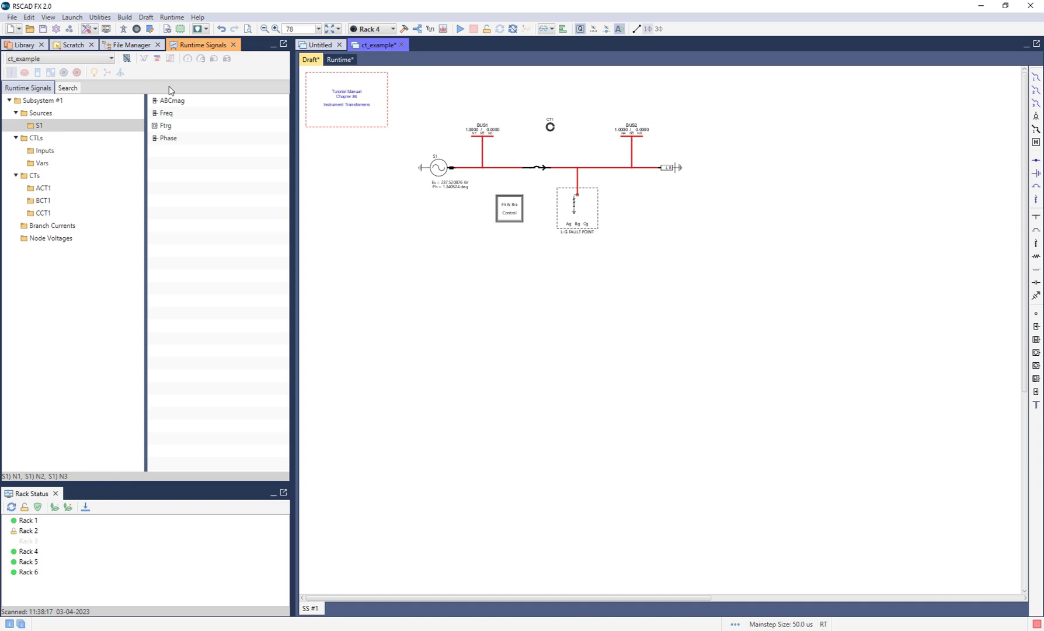
# Place the S1 signals ABCmag, Freq, Ftrg and Phase together as a control frame below the circuit in Draft.
pyautogui.click(197, 101)
pyautogui.keyDown('shift'); pyautogui.click(199, 139); pyautogui.keyUp('shift')
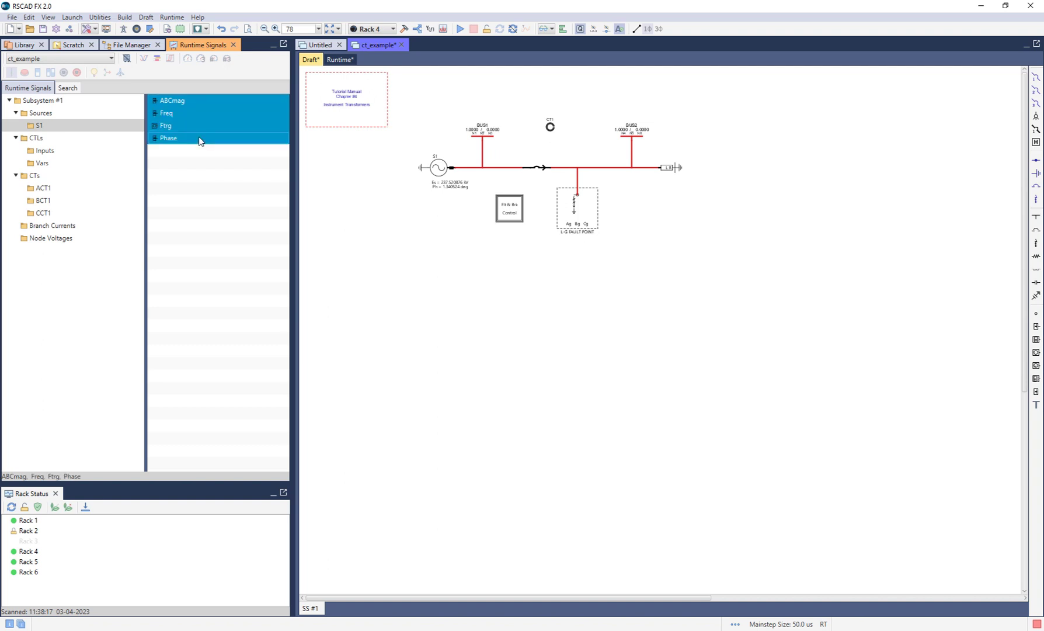
pyautogui.moveTo(452, 309); pyautogui.dragTo(452, 309)
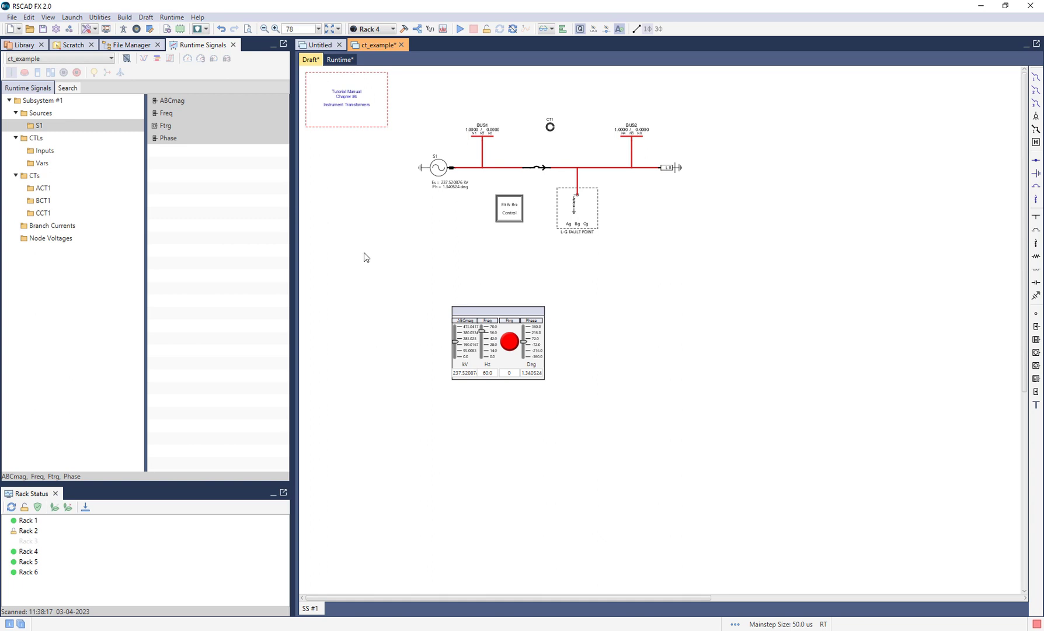
# Place the node voltage S1) N1 as a single meter to the right of the source control frame.
pyautogui.click(90, 240)
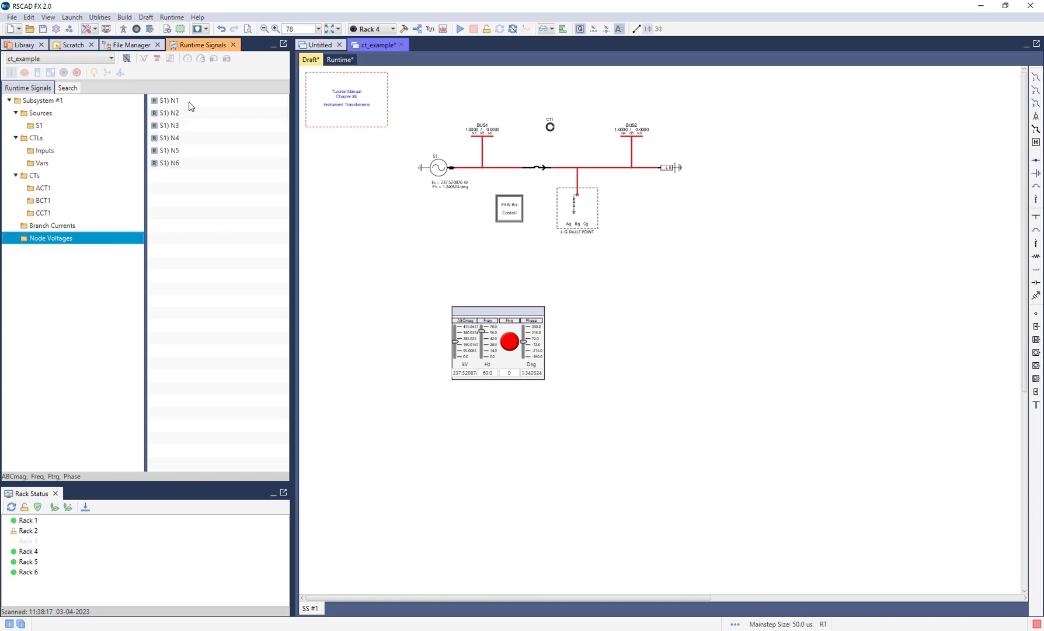
pyautogui.click(189, 103)
pyautogui.moveTo(188, 103); pyautogui.dragTo(647, 332)
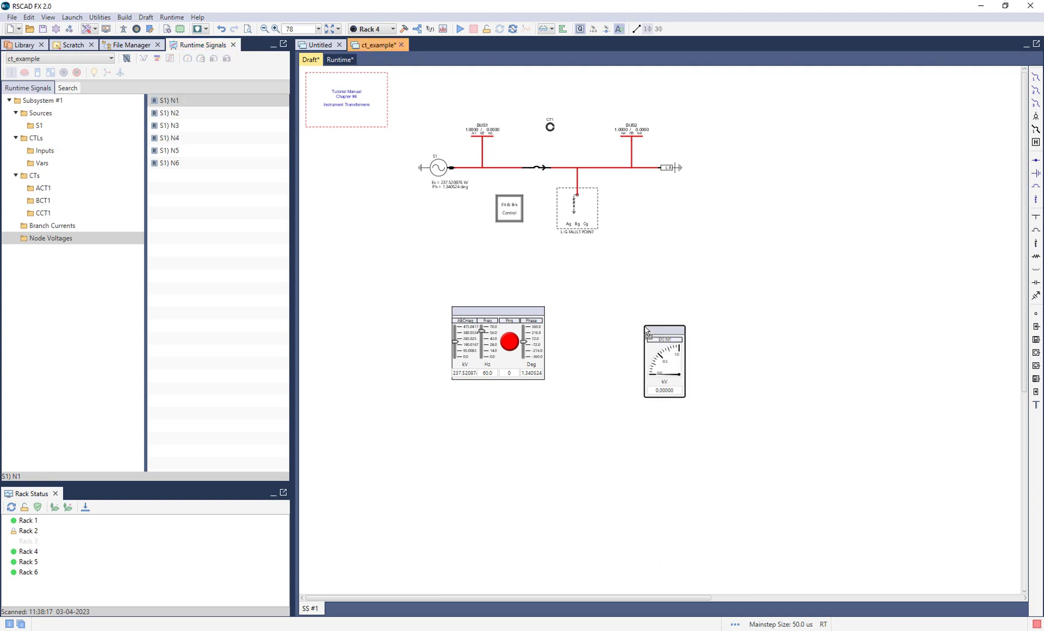
# Place the node voltages S1) N1, N2 and N3 as a frame of three meters below the source control frame.
pyautogui.click(179, 102)
pyautogui.keyDown('shift'); pyautogui.click(181, 126); pyautogui.keyUp('shift')
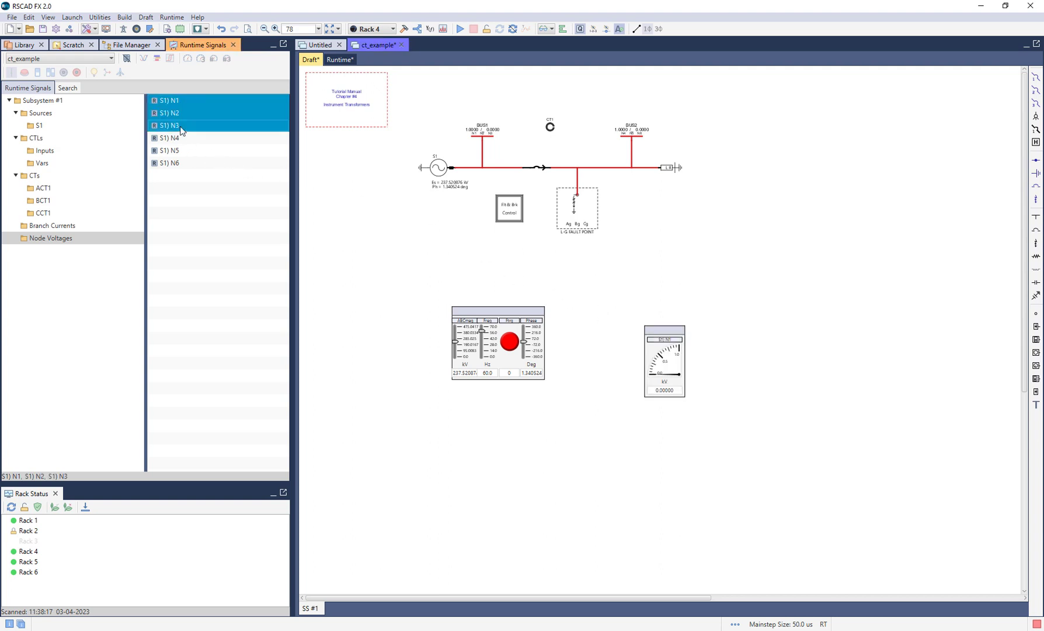
pyautogui.moveTo(188, 126); pyautogui.dragTo(459, 457)
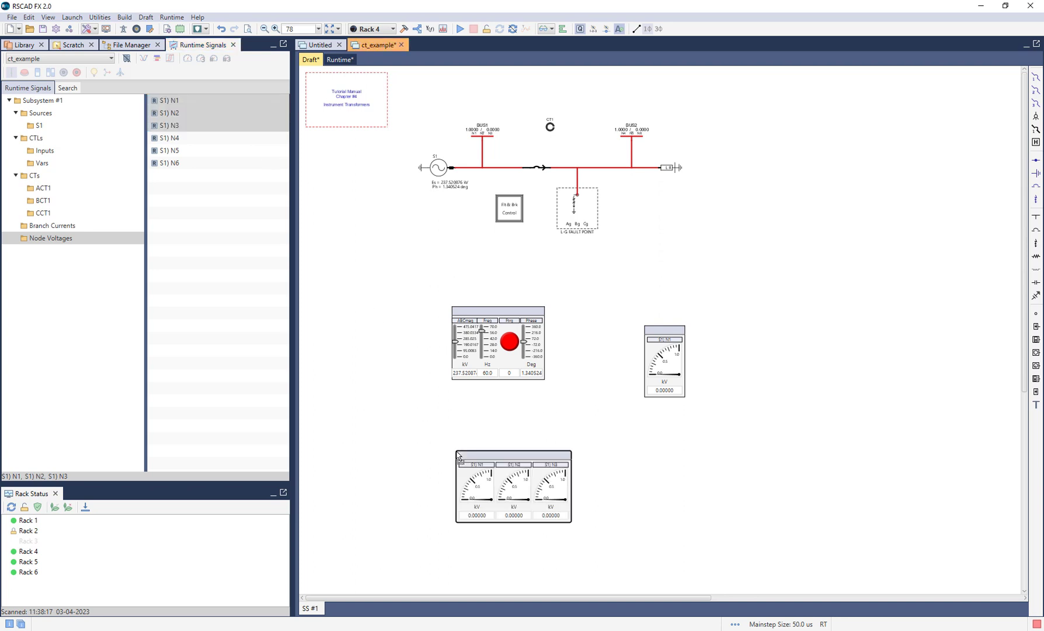
pyautogui.click(197, 138)
pyautogui.keyDown('shift'); pyautogui.click(190, 163); pyautogui.keyUp('shift')
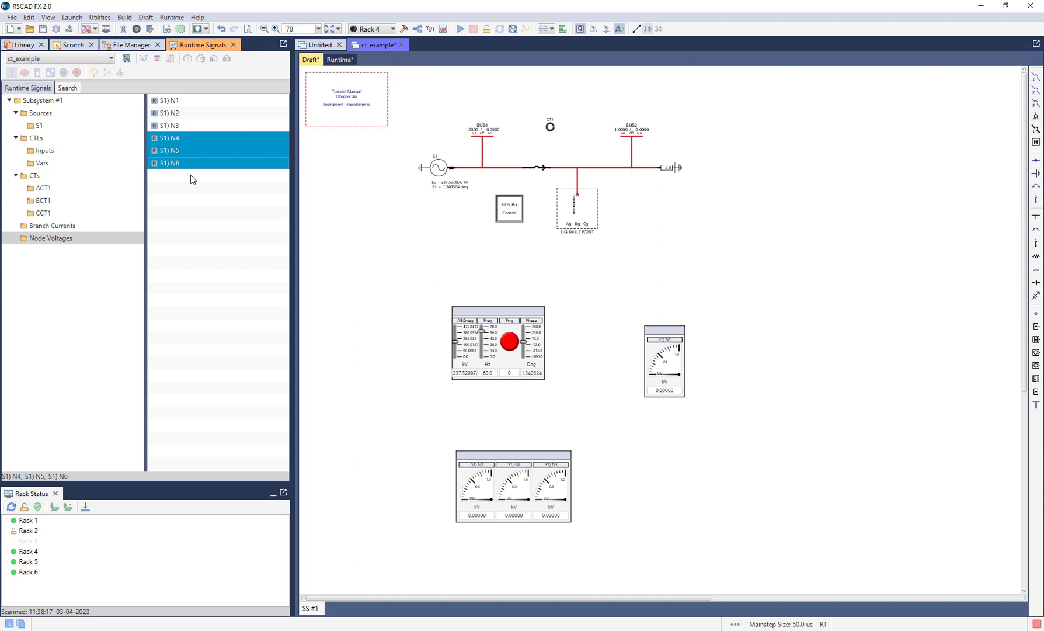
pyautogui.click(206, 101)
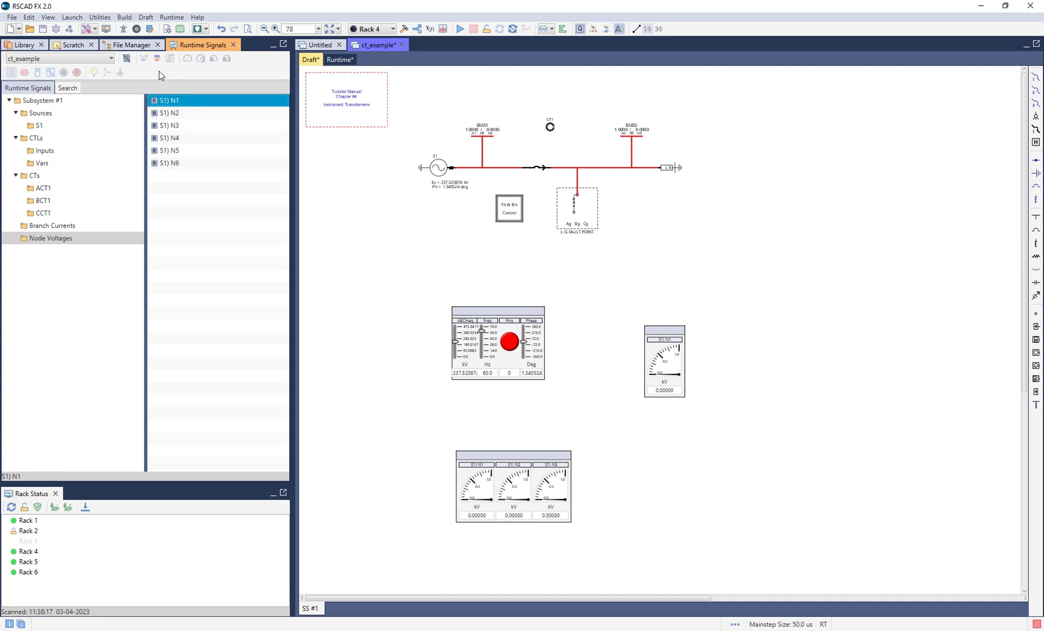
# Enable the plot component filter and place one plot of S1) N1, N2 and N3 to the right of the three-meter frame.
pyautogui.click(126, 59)
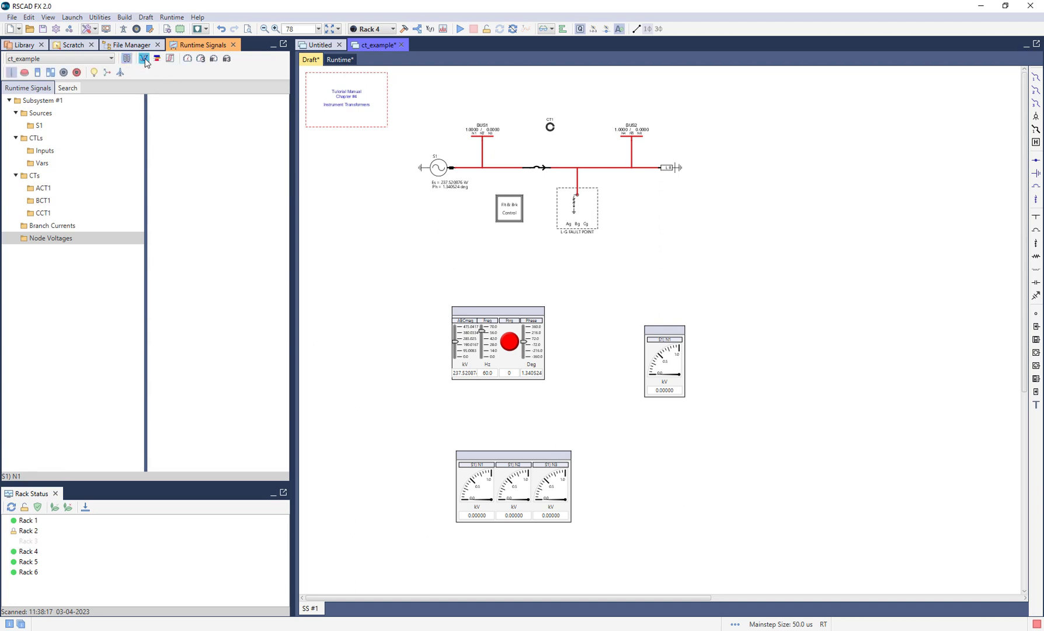
pyautogui.click(144, 59)
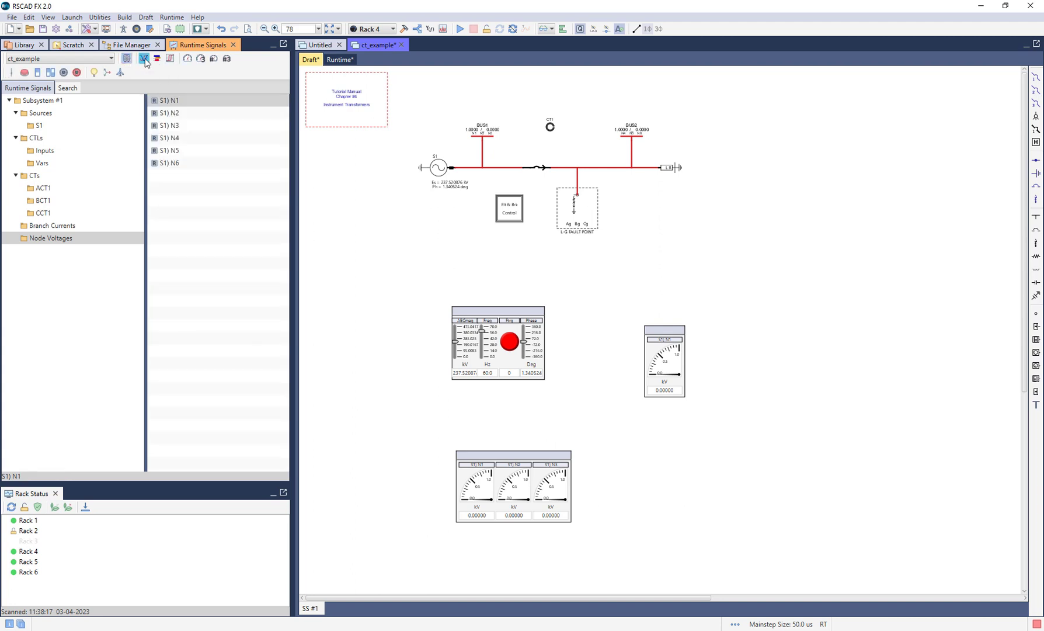
pyautogui.click(198, 100)
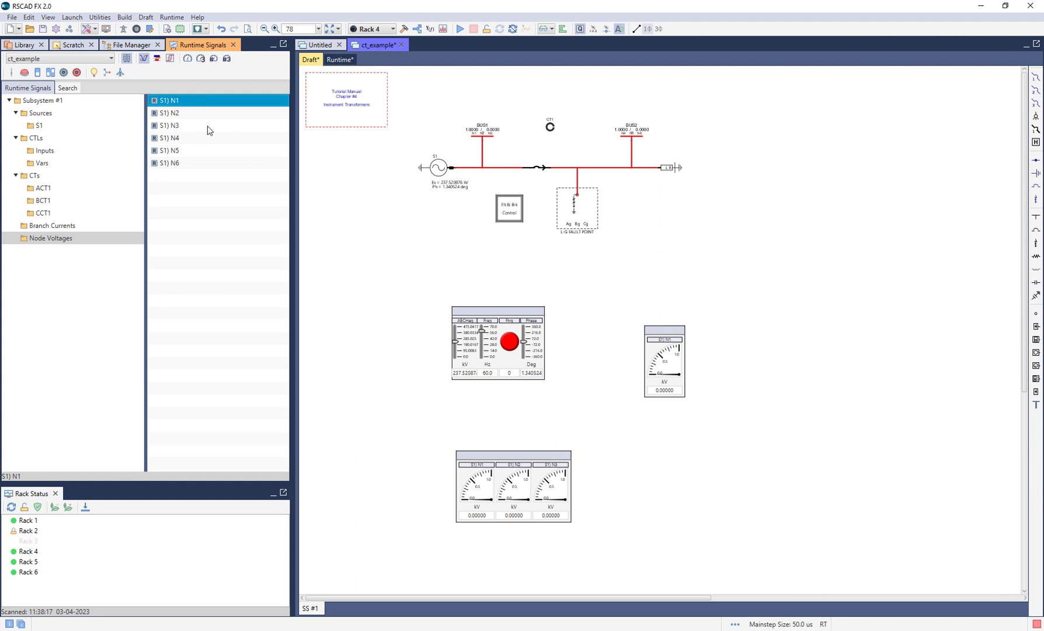
pyautogui.keyDown('shift'); pyautogui.click(209, 126); pyautogui.keyUp('shift')
pyautogui.moveTo(205, 125); pyautogui.dragTo(634, 462)
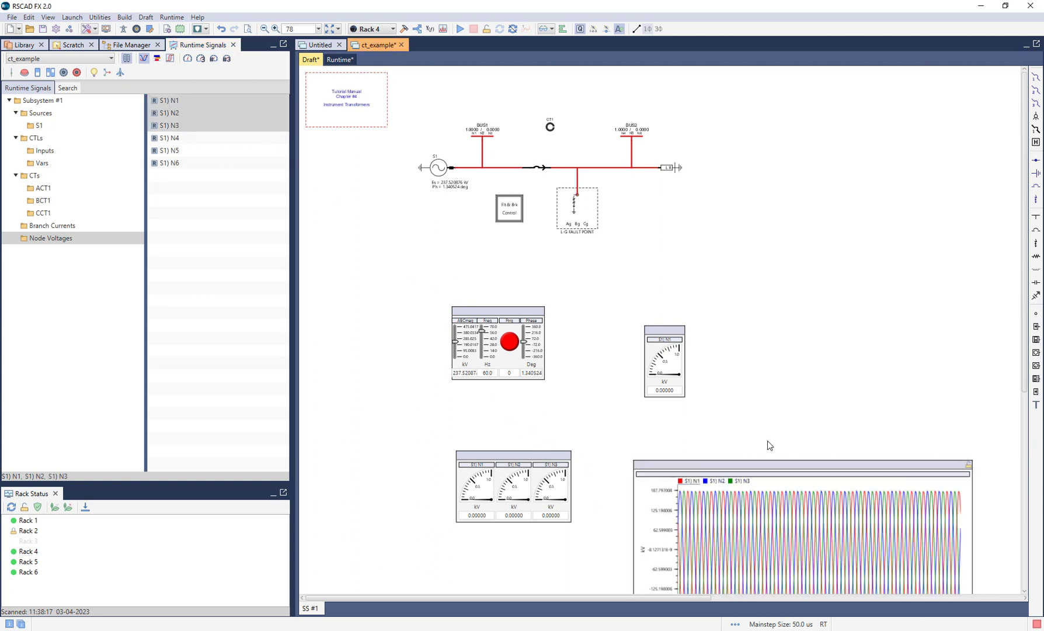
pyautogui.scroll(-3, 768, 442)
pyautogui.click(582, 485)
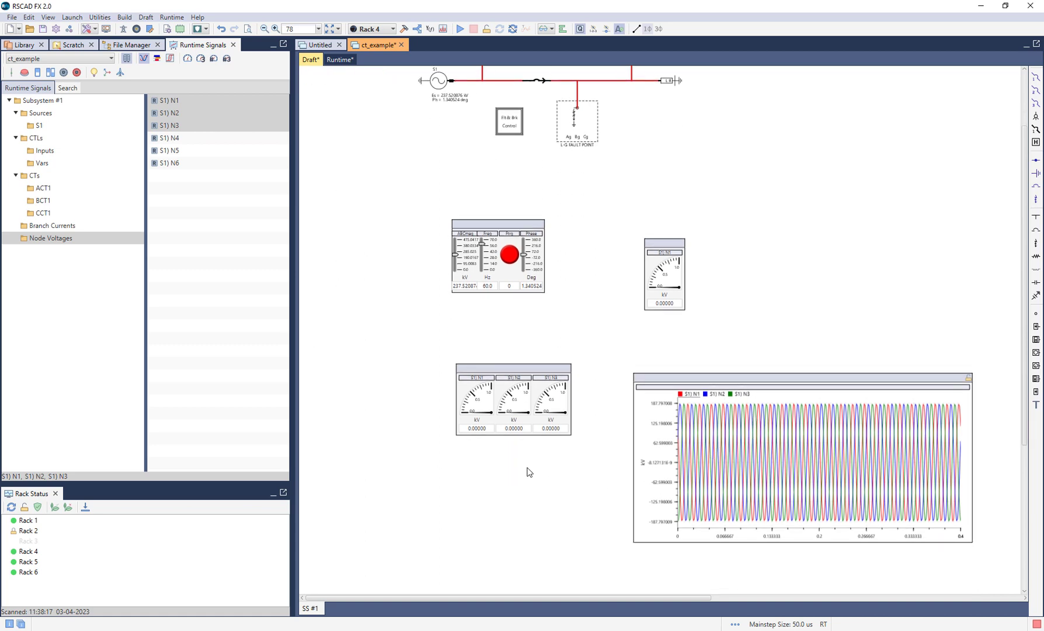
# Switch the component filter to meters and place the FLT control variable as a meter beside the source control frame.
pyautogui.click(12, 75)
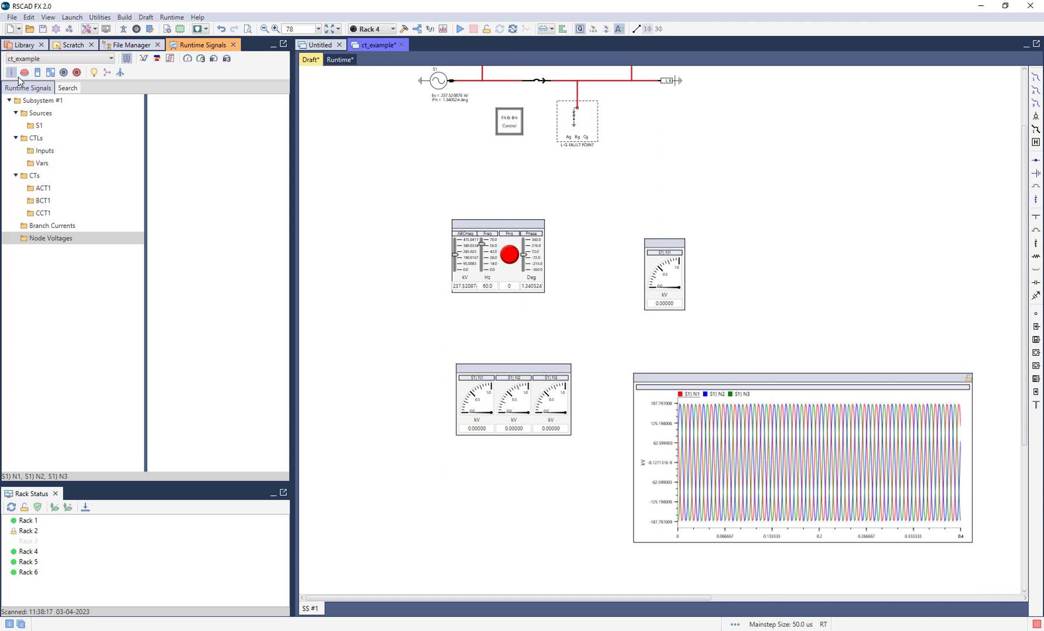
pyautogui.click(50, 166)
pyautogui.click(187, 58)
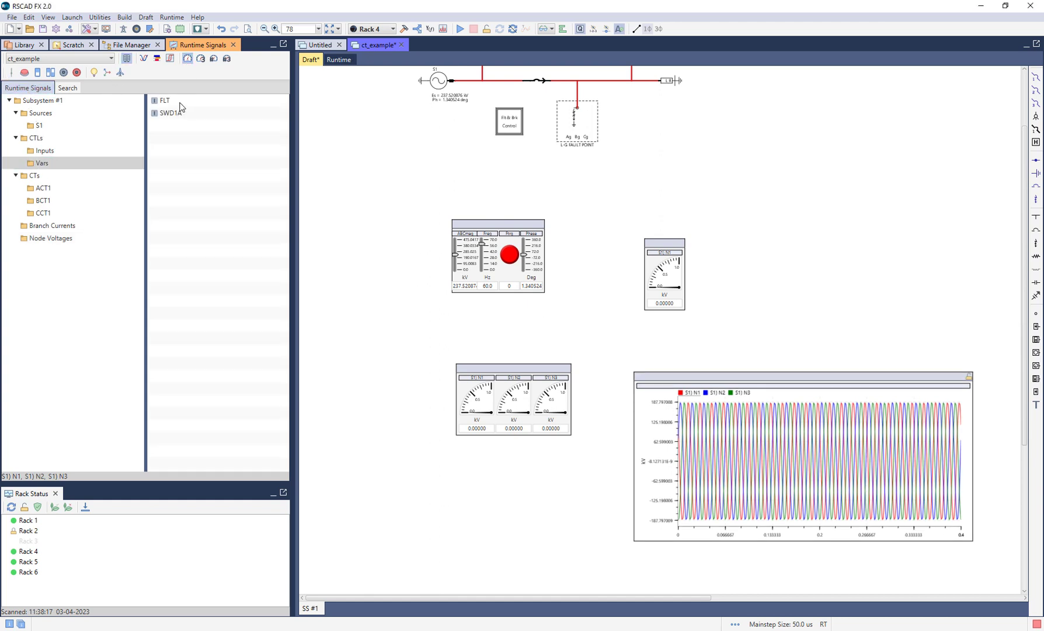
pyautogui.moveTo(181, 106); pyautogui.dragTo(359, 231)
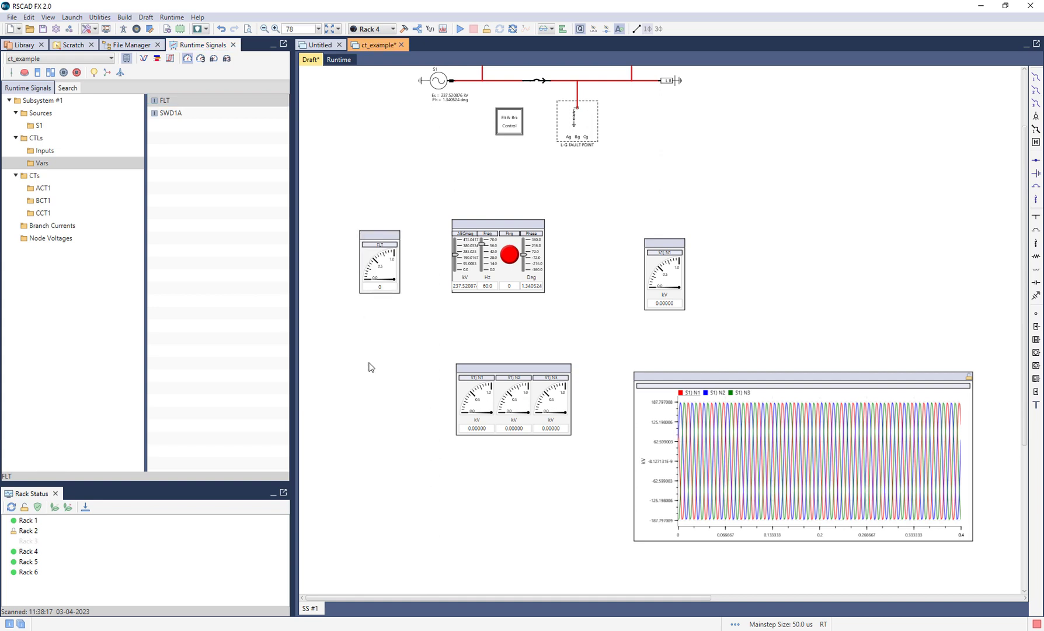
# Extend the plot frame with an S1) N4, N5 and N6 plot beside the first, and separate S1) N1 and N2 plots in a second row.
pyautogui.click(111, 237)
pyautogui.click(180, 139)
pyautogui.keyDown('shift'); pyautogui.click(188, 162); pyautogui.keyUp('shift')
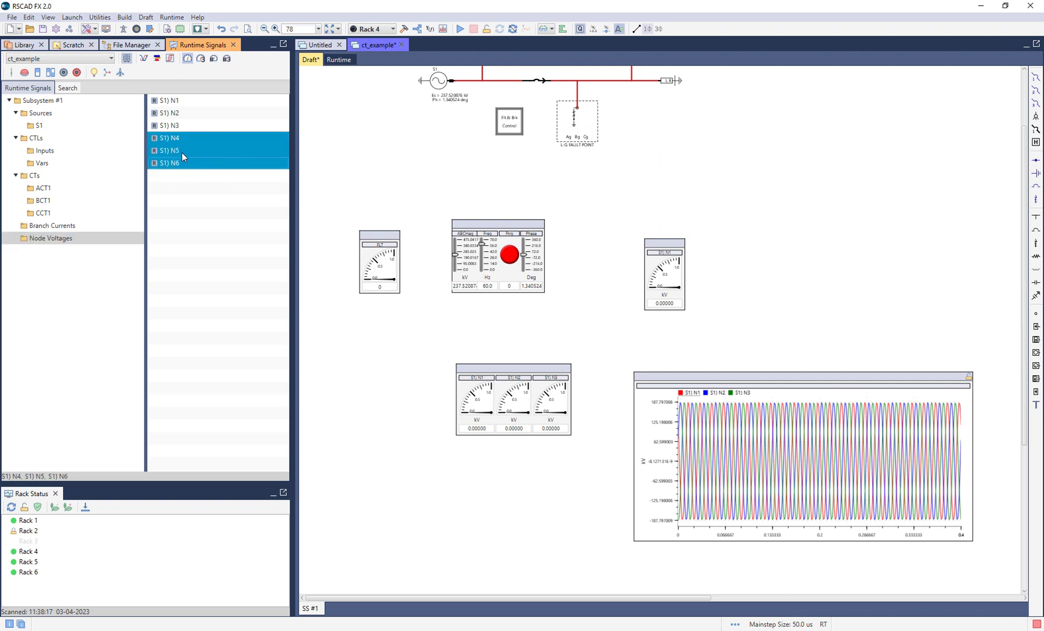
pyautogui.moveTo(182, 153); pyautogui.dragTo(967, 450)
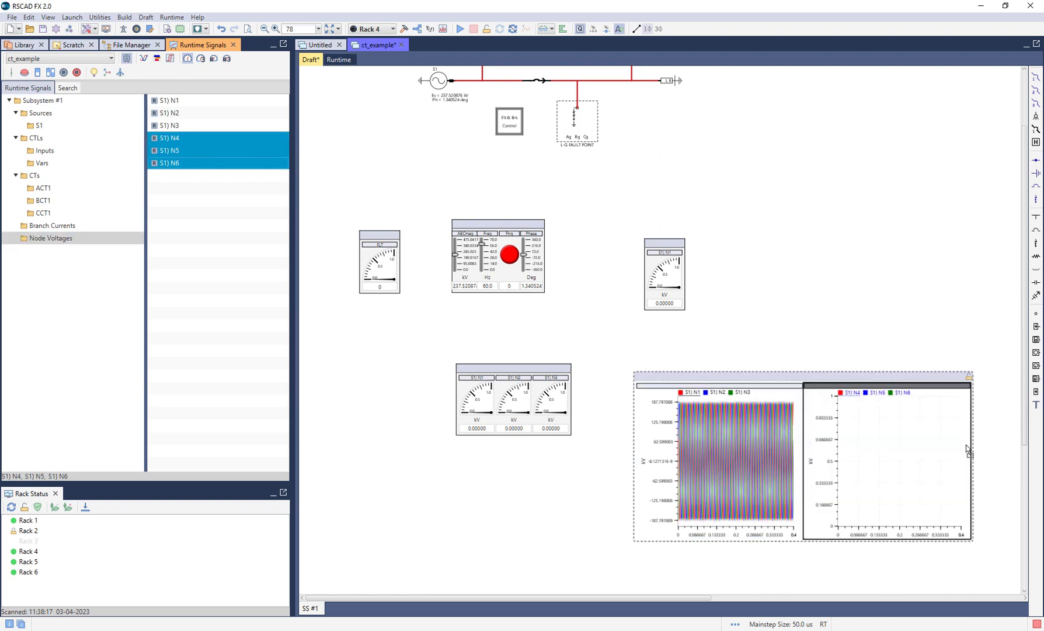
pyautogui.moveTo(183, 104); pyautogui.dragTo(663, 547)
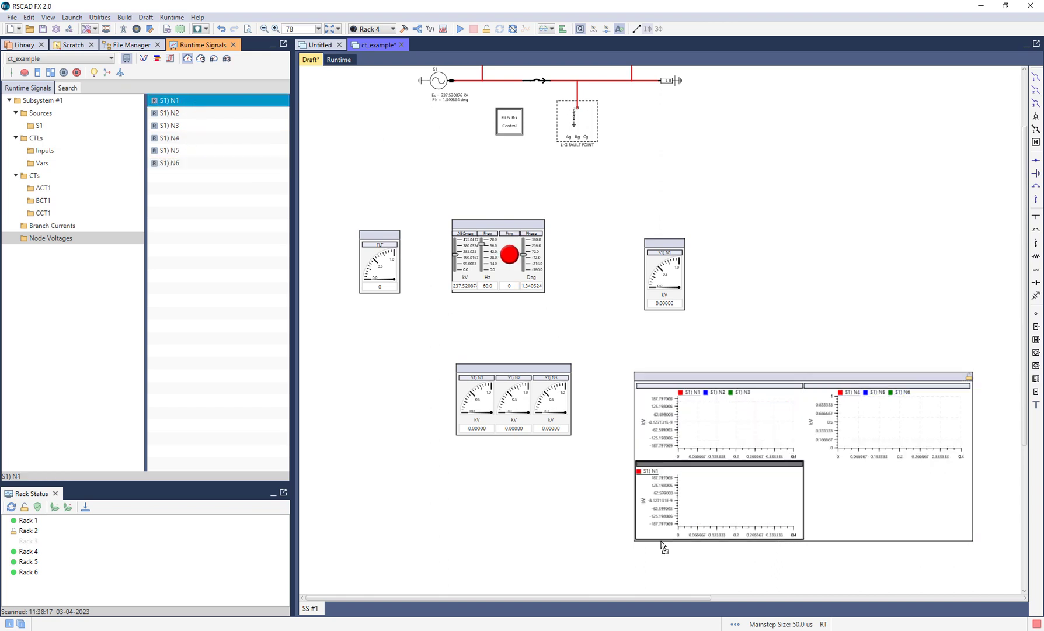
pyautogui.moveTo(183, 118); pyautogui.dragTo(907, 501)
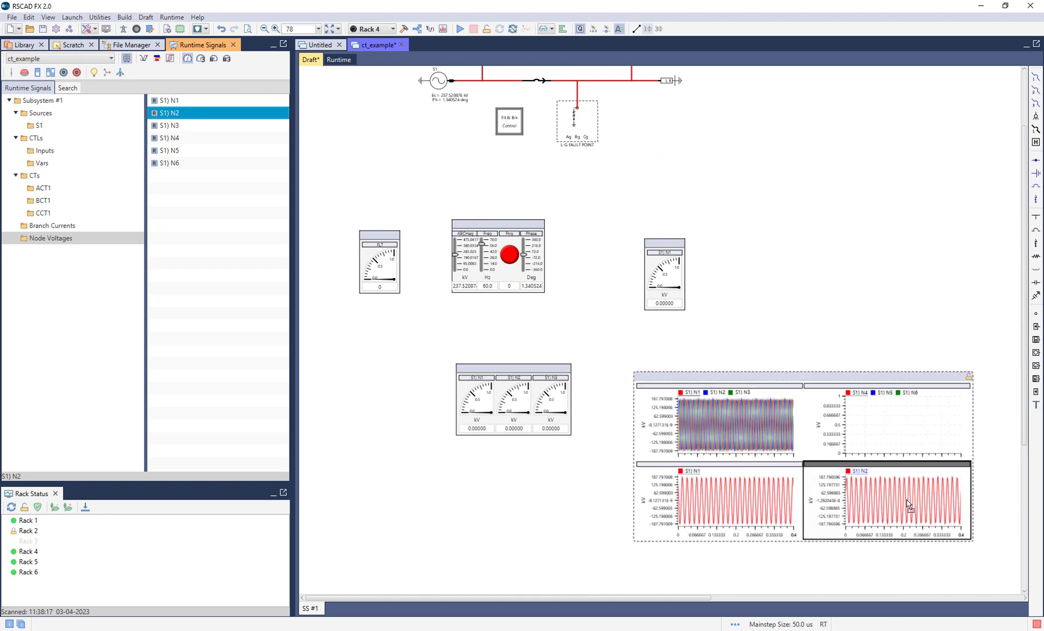
# Delete all the meter, control and plot frames placed below the circuit.
pyautogui.click(932, 350)
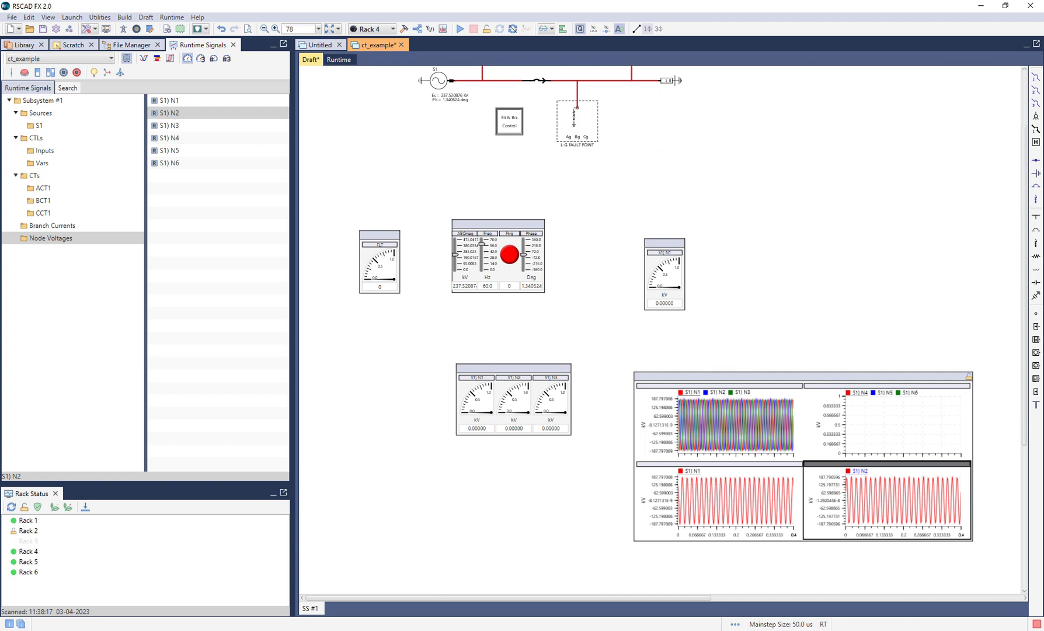
pyautogui.moveTo(983, 212); pyautogui.dragTo(319, 561)
pyautogui.press('Delete')
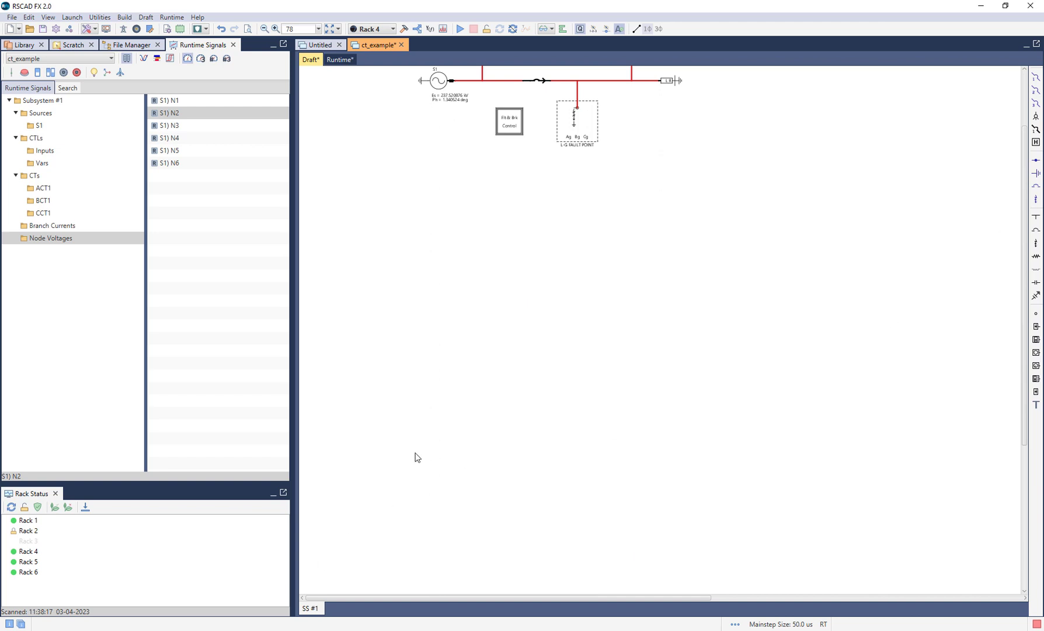
# Turn off component filtering and place the PB1 and RESET control inputs together as a push-button frame below the circuit.
pyautogui.scroll(3, 414, 450)
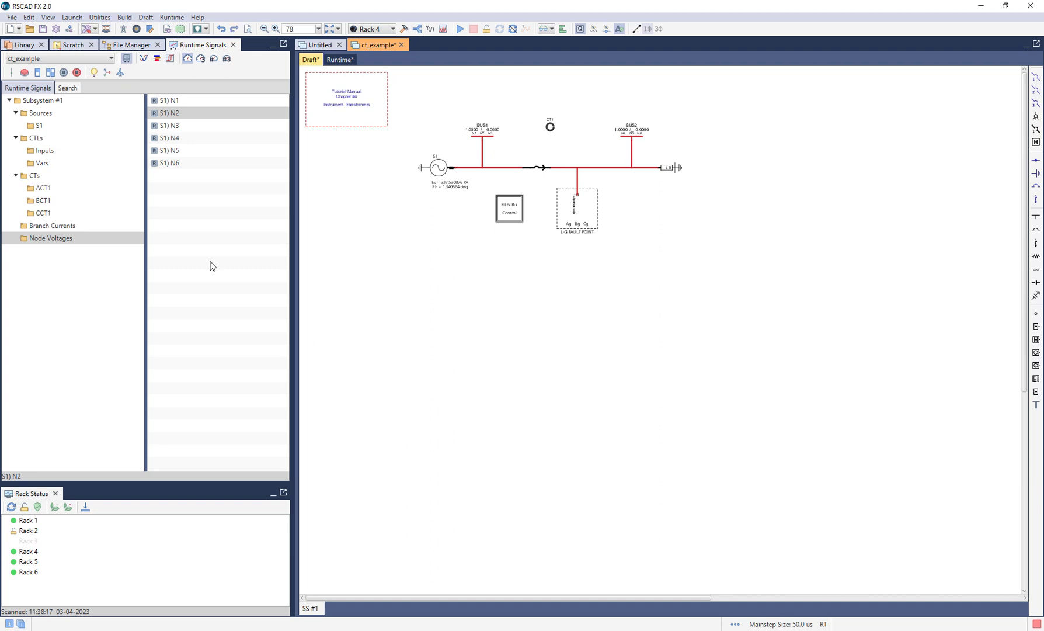
pyautogui.click(58, 153)
pyautogui.click(188, 61)
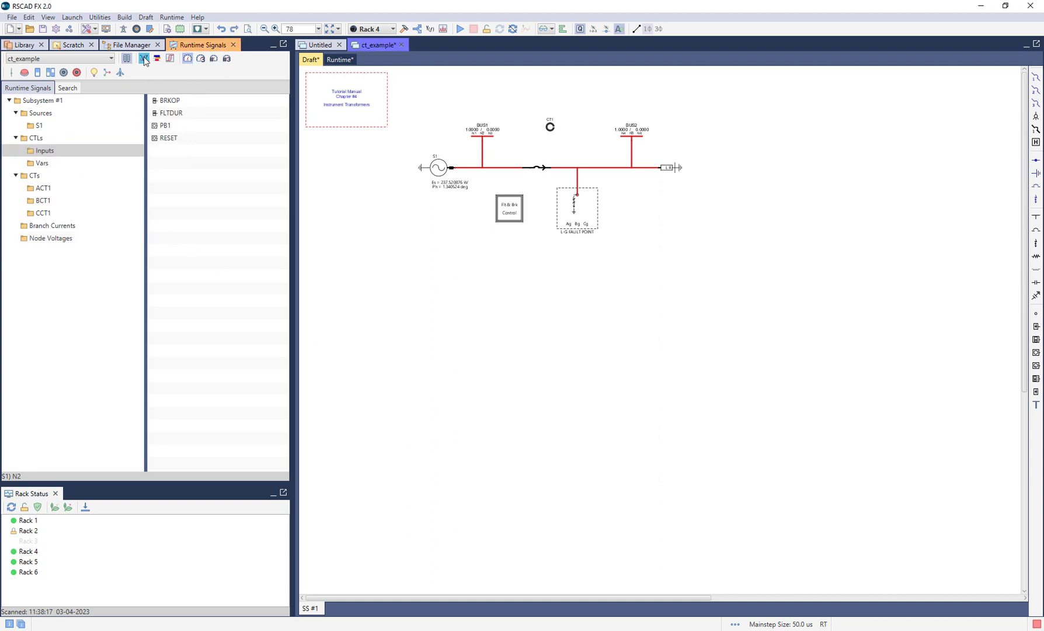
pyautogui.click(191, 126)
pyautogui.keyDown('shift'); pyautogui.click(194, 139); pyautogui.keyUp('shift')
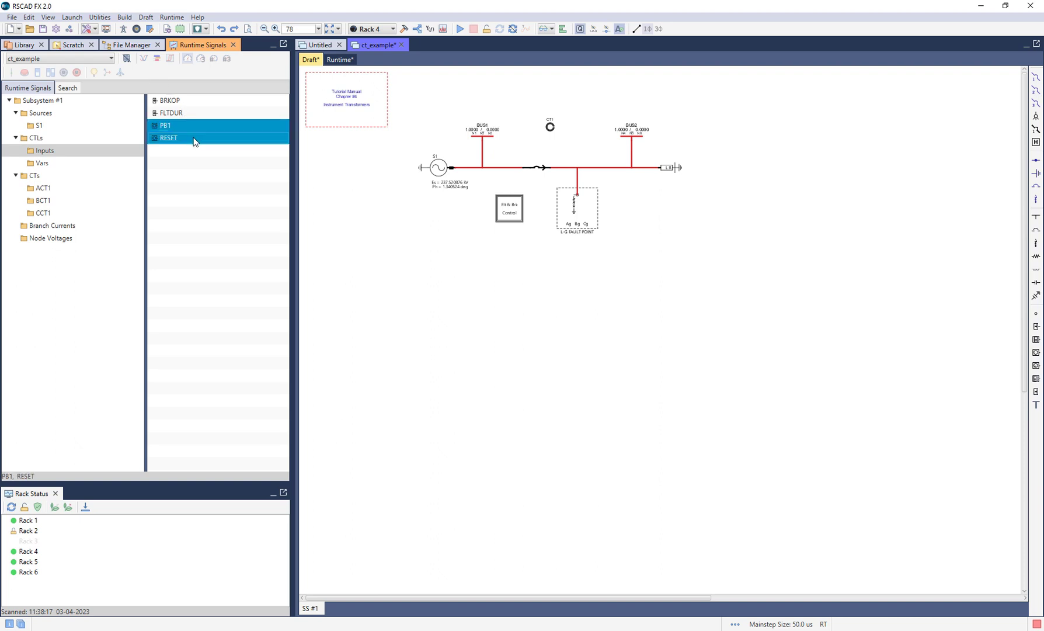
pyautogui.moveTo(194, 139); pyautogui.dragTo(355, 276)
# Place the BRKOP and FLTDUR inputs together as a slider frame to the right of the push-button frame.
pyautogui.click(187, 101)
pyautogui.keyDown('shift'); pyautogui.click(191, 113); pyautogui.keyUp('shift')
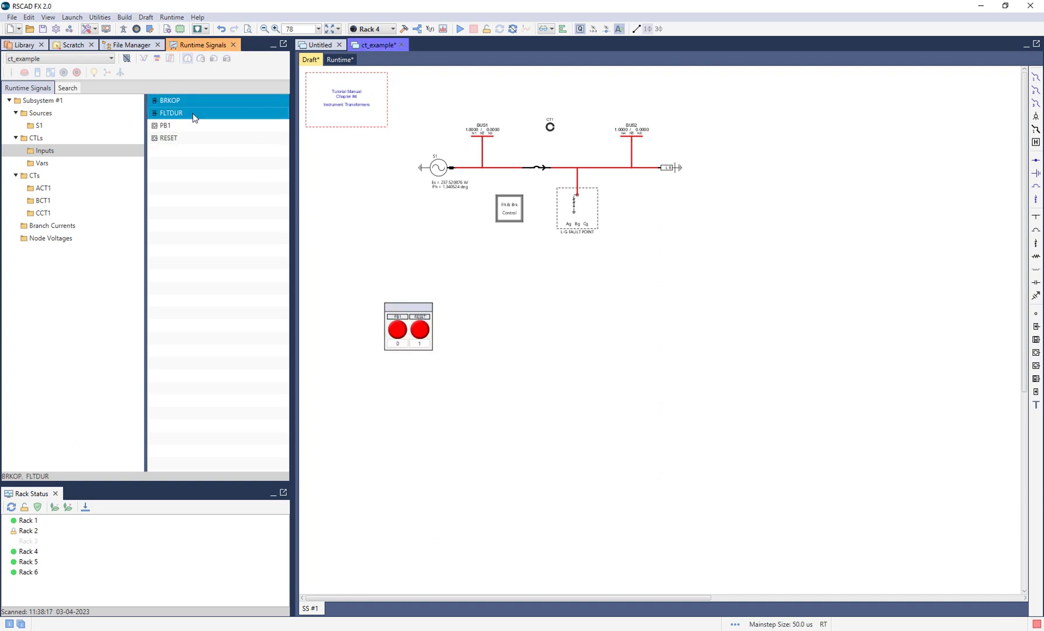
pyautogui.moveTo(191, 113); pyautogui.dragTo(507, 310)
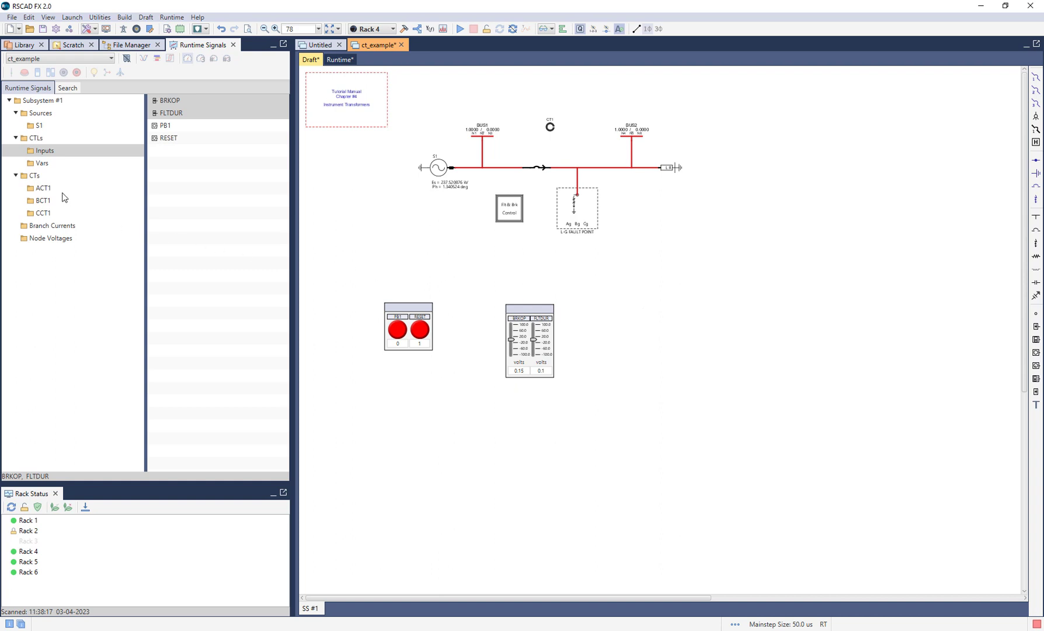
# Enable the plot component filter and place the ACT1 signals FLUXA, IBURA and IMAGA in one plot below the control frames.
pyautogui.click(44, 188)
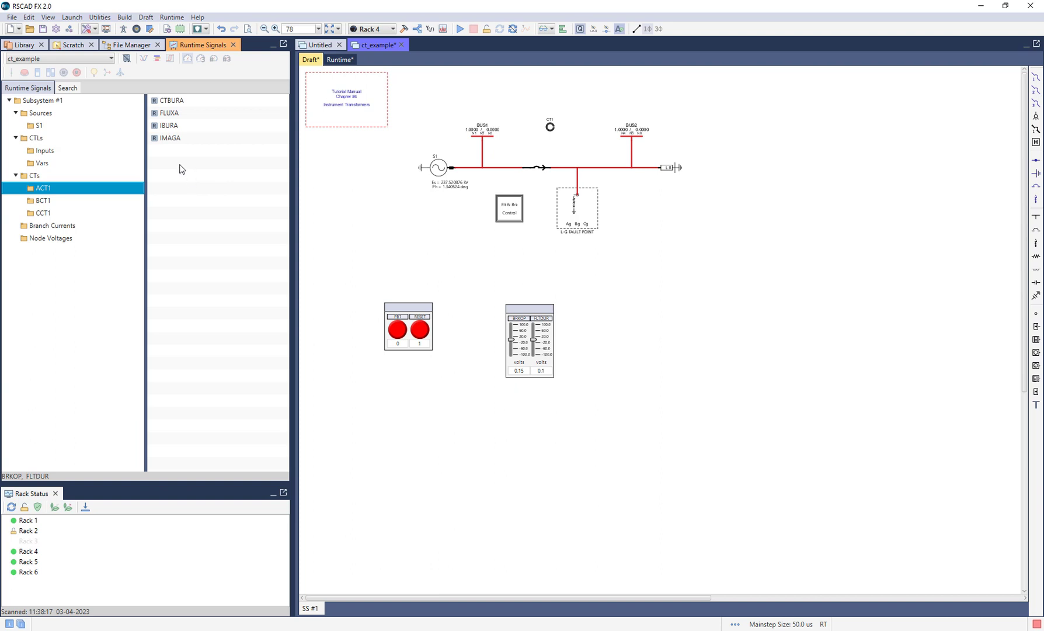
pyautogui.click(126, 59)
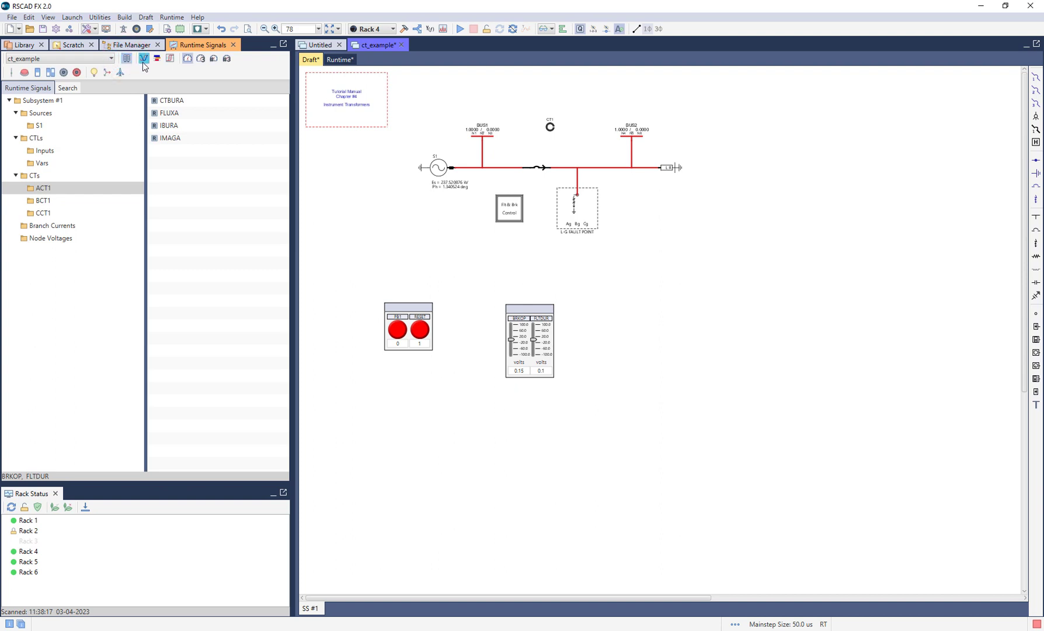
pyautogui.click(181, 114)
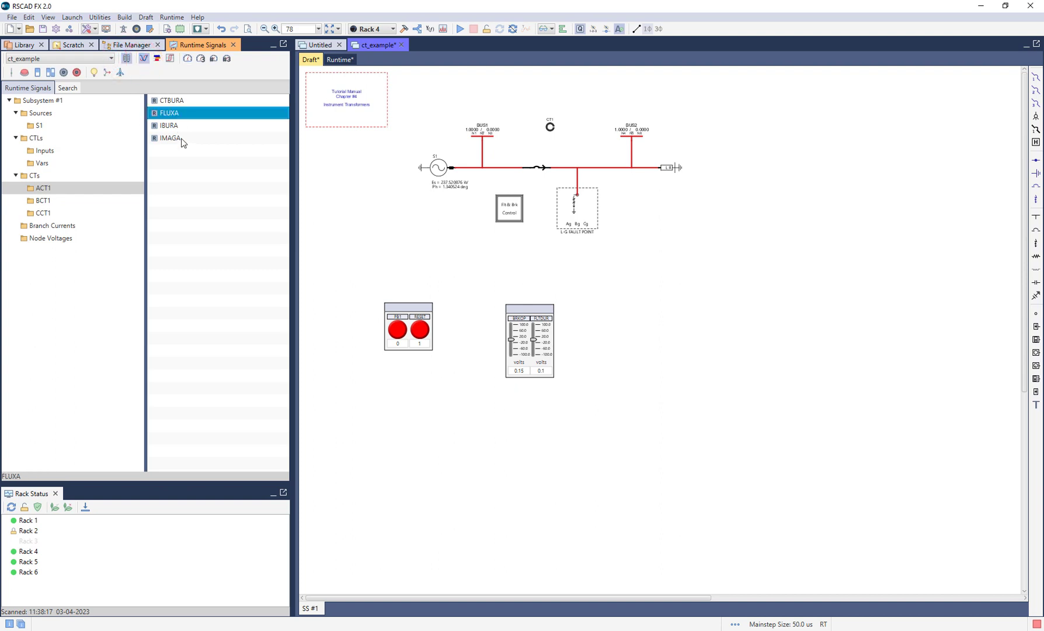
pyautogui.keyDown('shift'); pyautogui.click(182, 140); pyautogui.keyUp('shift')
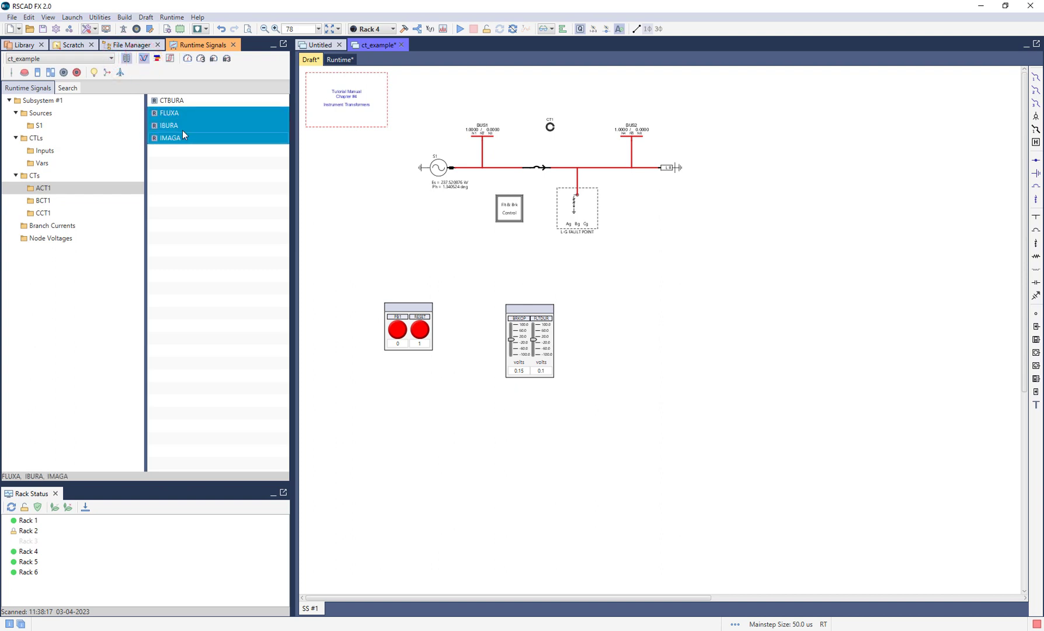
pyautogui.moveTo(183, 132); pyautogui.dragTo(433, 428)
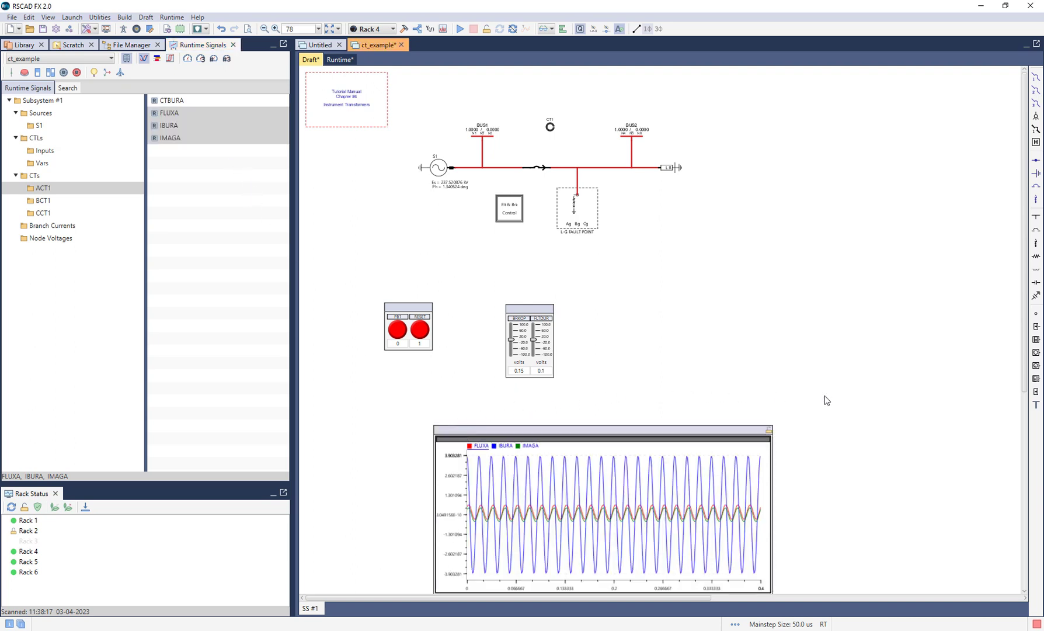
pyautogui.scroll(-1, 825, 396)
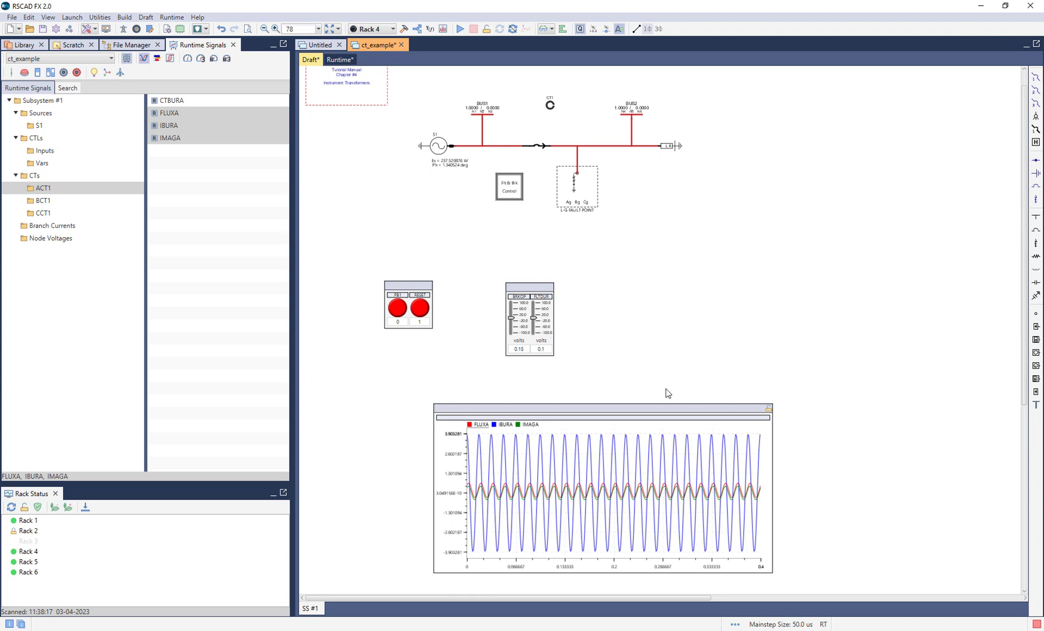
pyautogui.click(480, 426)
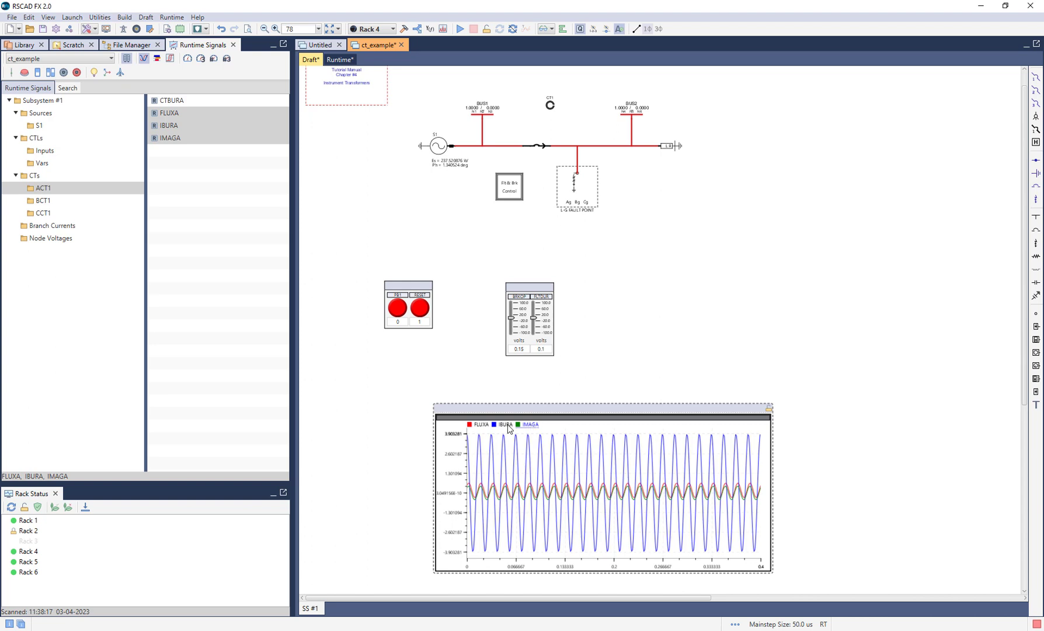
pyautogui.click(464, 401)
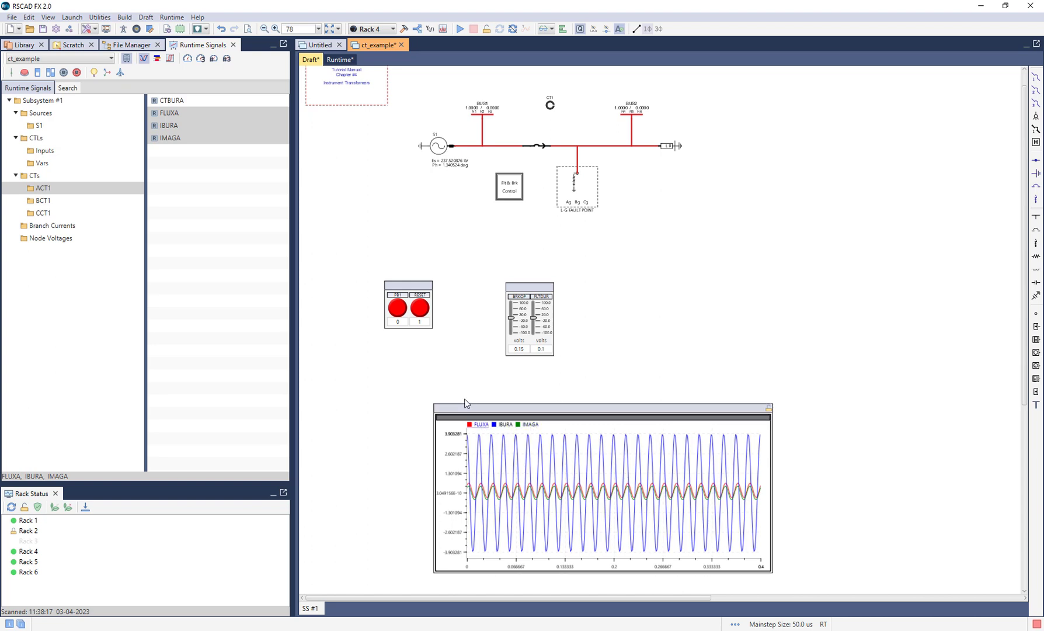
# Run the ct_example simulation and update the plot.
pyautogui.click(460, 29)
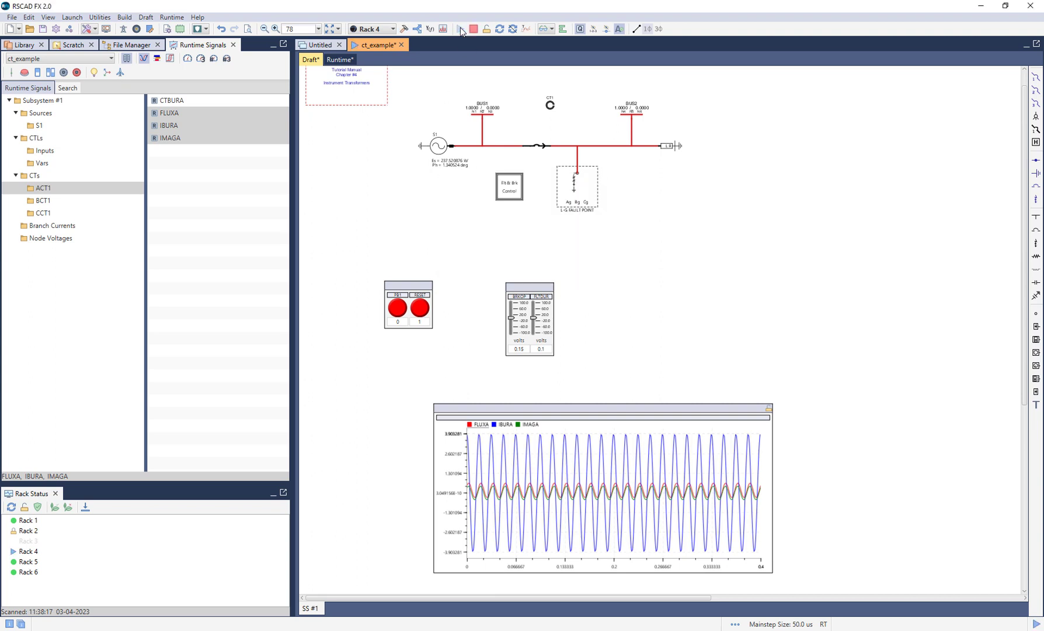
pyautogui.click(500, 30)
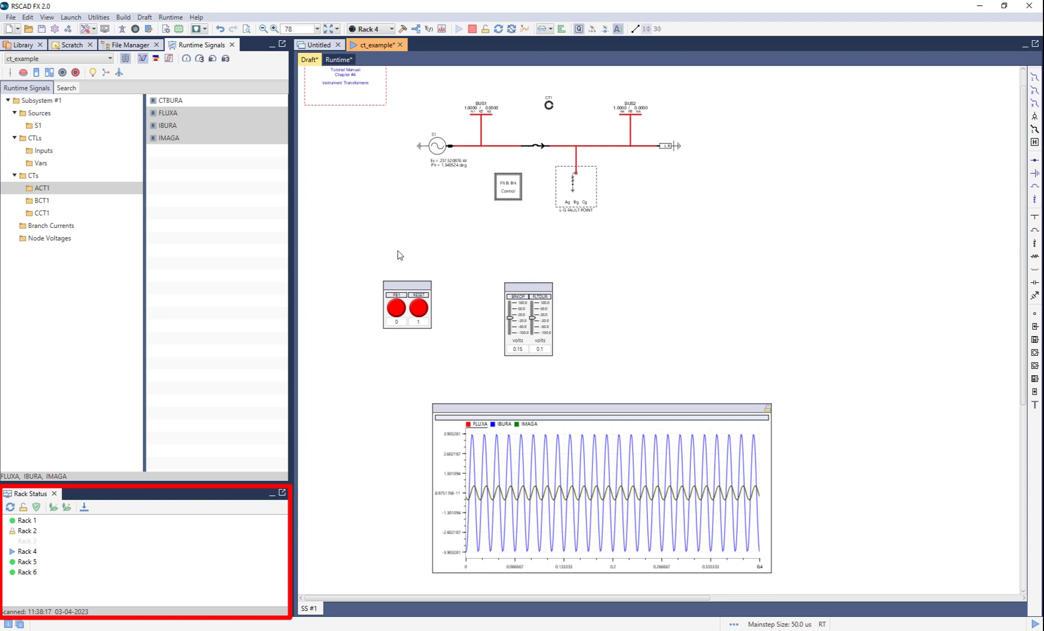
# Examine the list of available utility tabs, including Rack Status.
pyautogui.click(47, 18)
pyautogui.moveTo(73, 49)
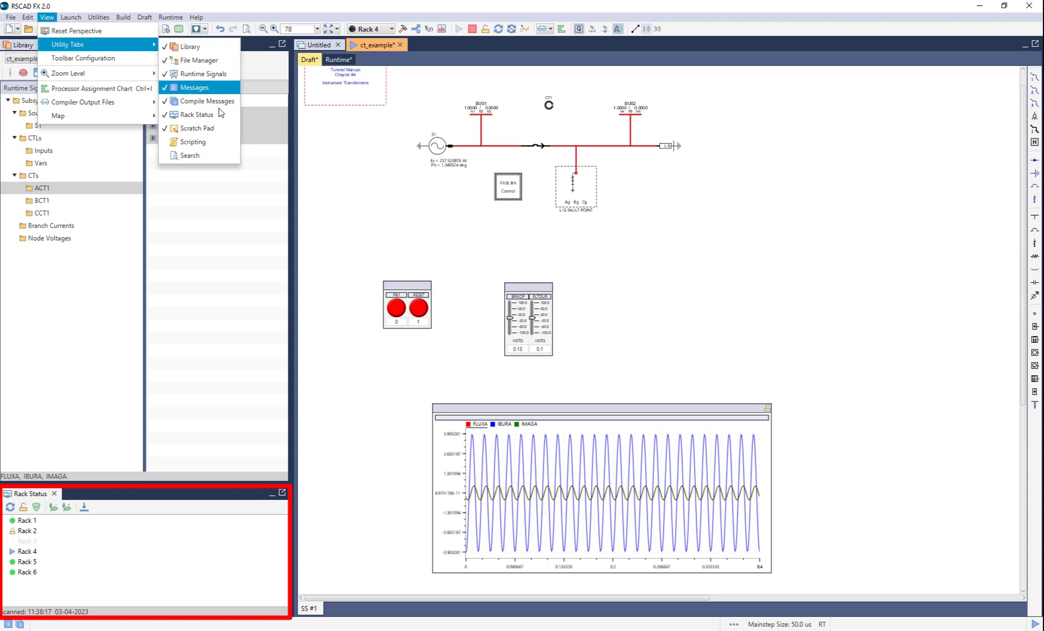
pyautogui.click(199, 128)
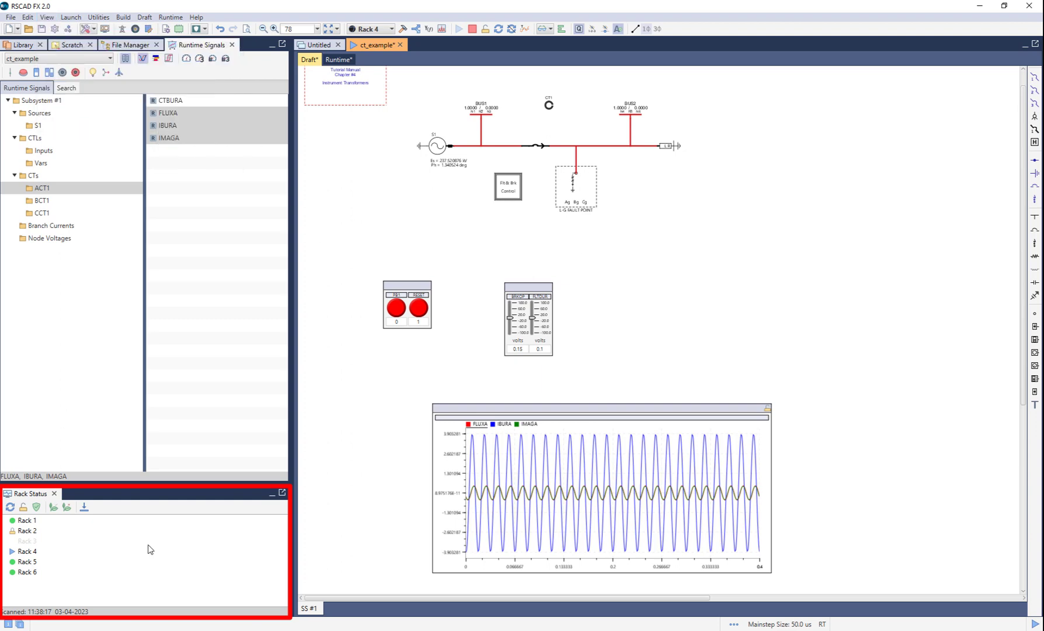
# Rescan the racks in Rack Status and select Rack 1 through Rack 3.
pyautogui.click(10, 507)
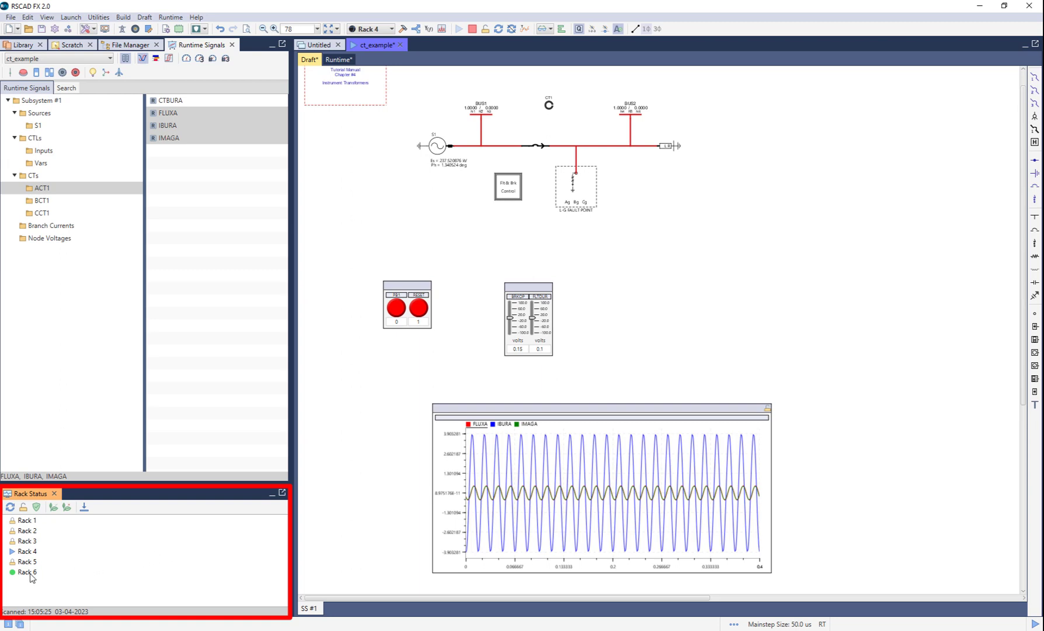
pyautogui.moveTo(32, 577)
pyautogui.keyDown('shift'); pyautogui.click(27, 542); pyautogui.keyUp('shift')
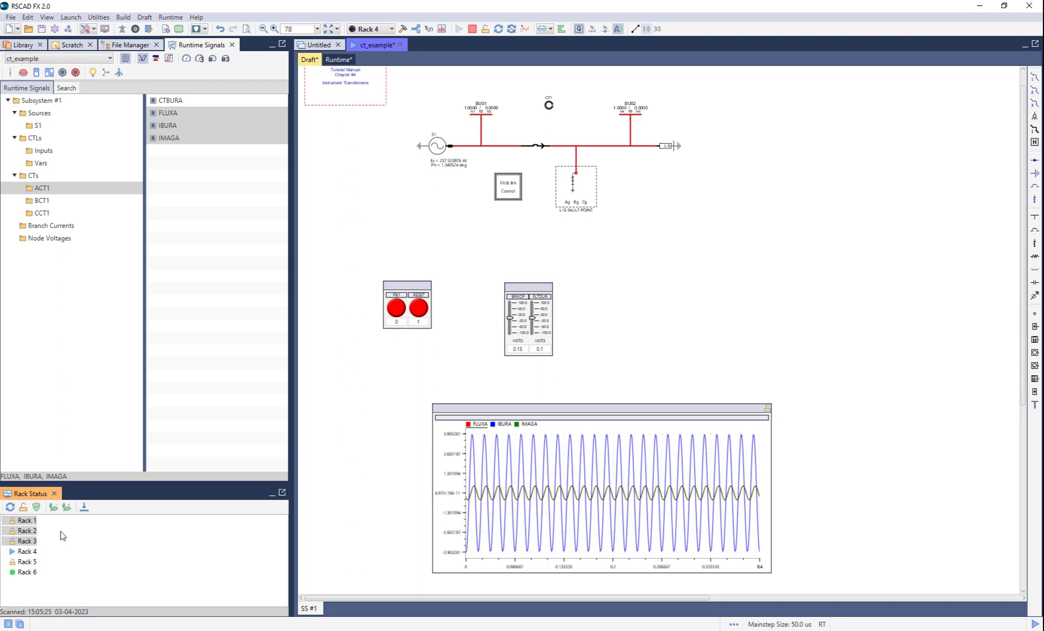
# Trigger the fault with the PB1 push button while the simulation is running.
pyautogui.click(420, 370)
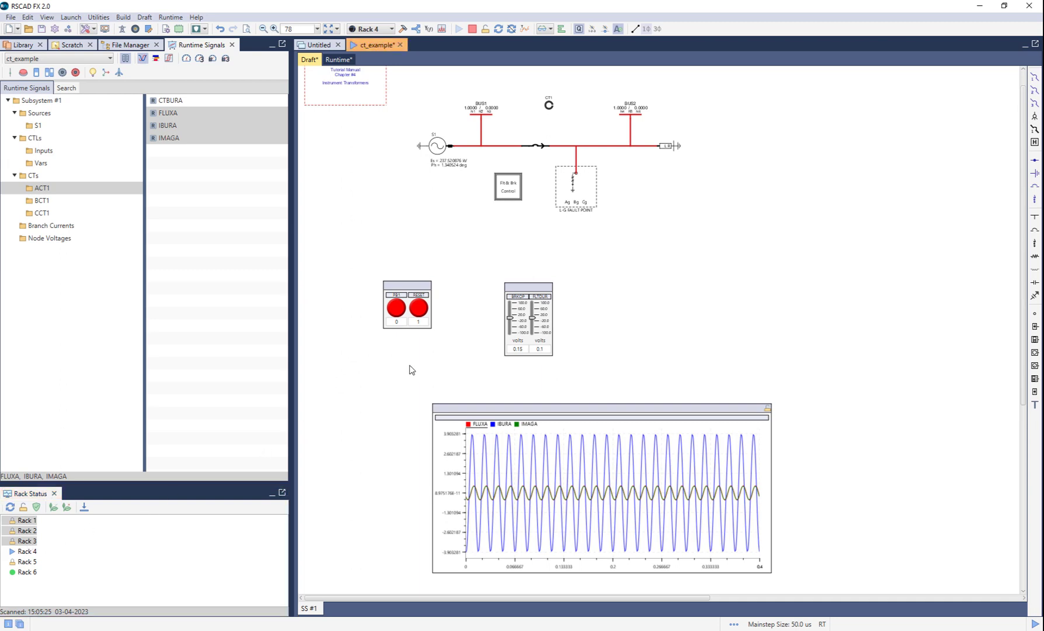
pyautogui.click(397, 310)
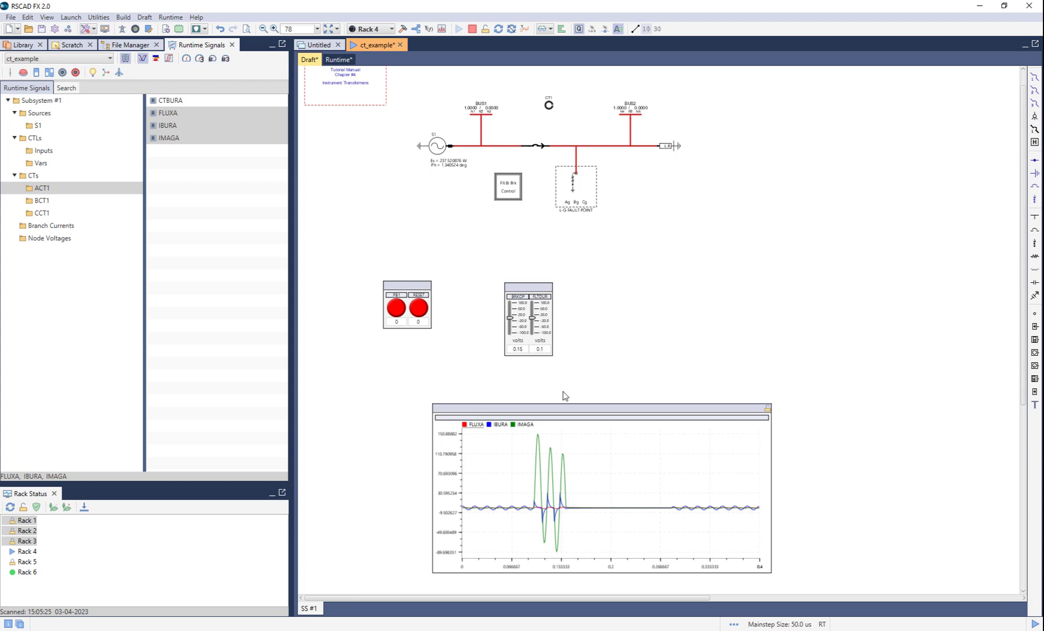
# Open the graph's properties and change the display preference to Stacked.
pyautogui.rightClick(598, 419)
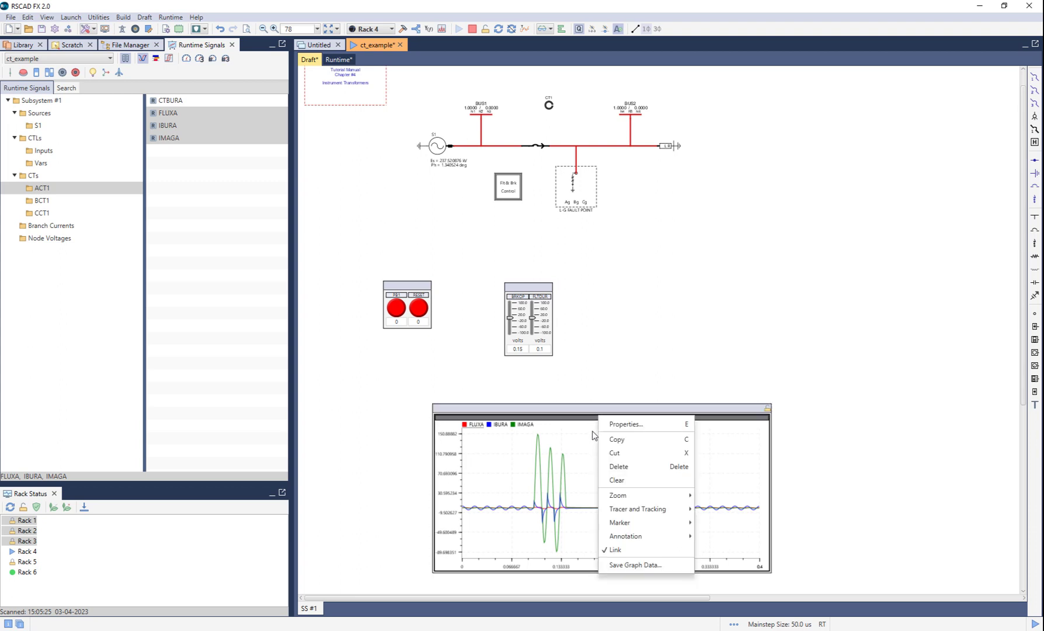
pyautogui.rightClick(589, 448)
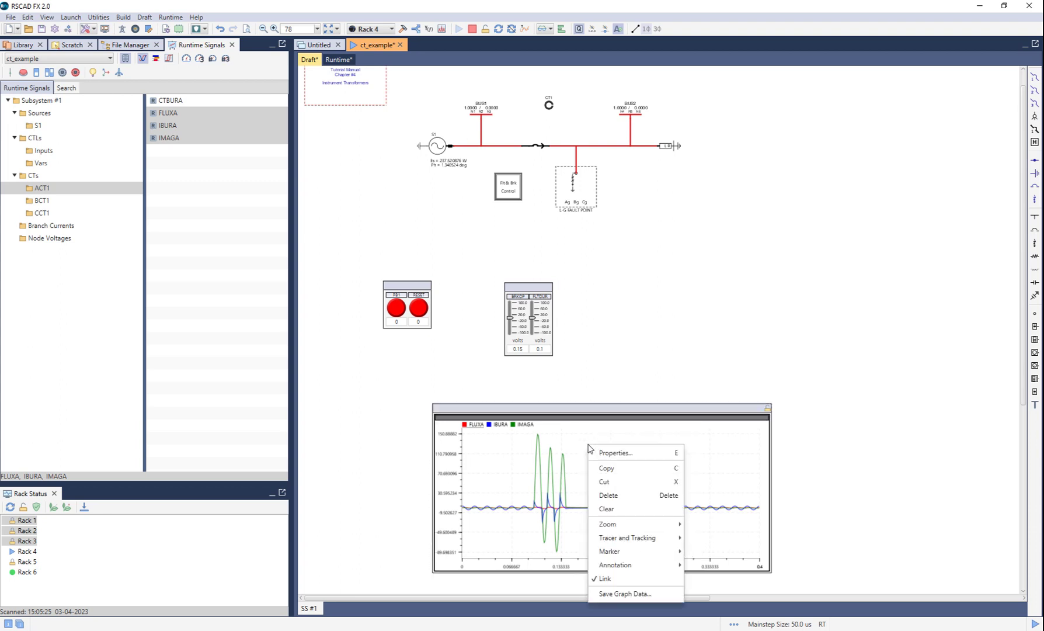
pyautogui.click(642, 454)
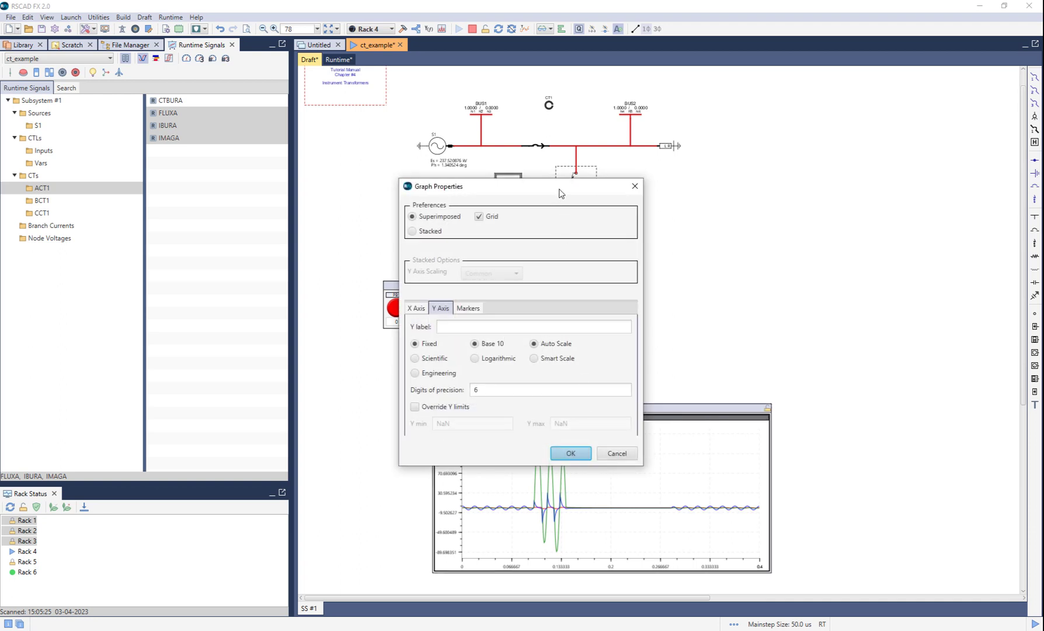
pyautogui.moveTo(560, 193); pyautogui.dragTo(625, 128)
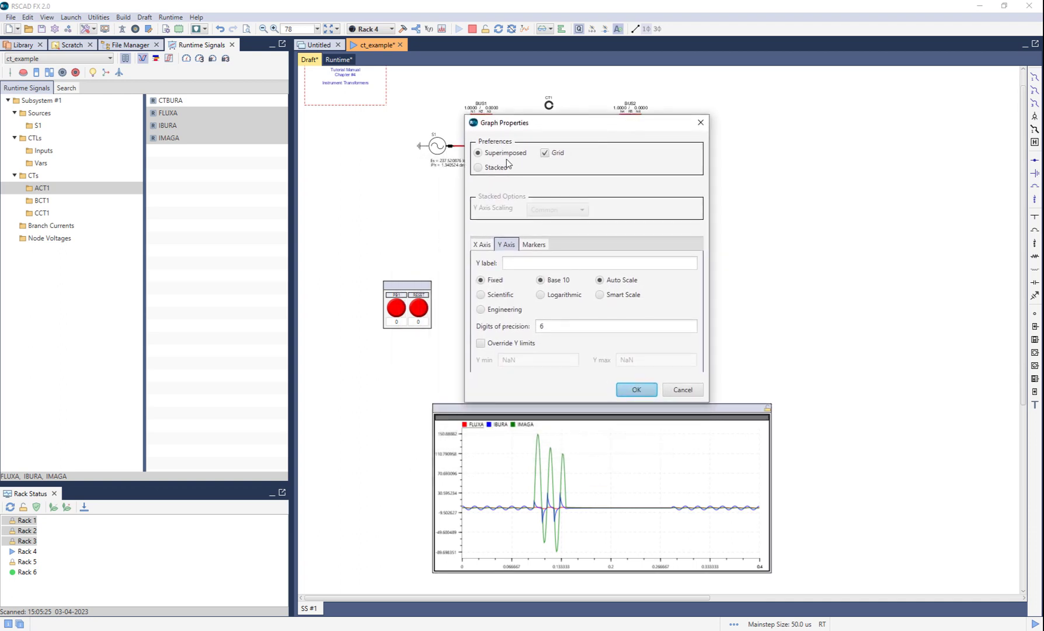
pyautogui.click(478, 168)
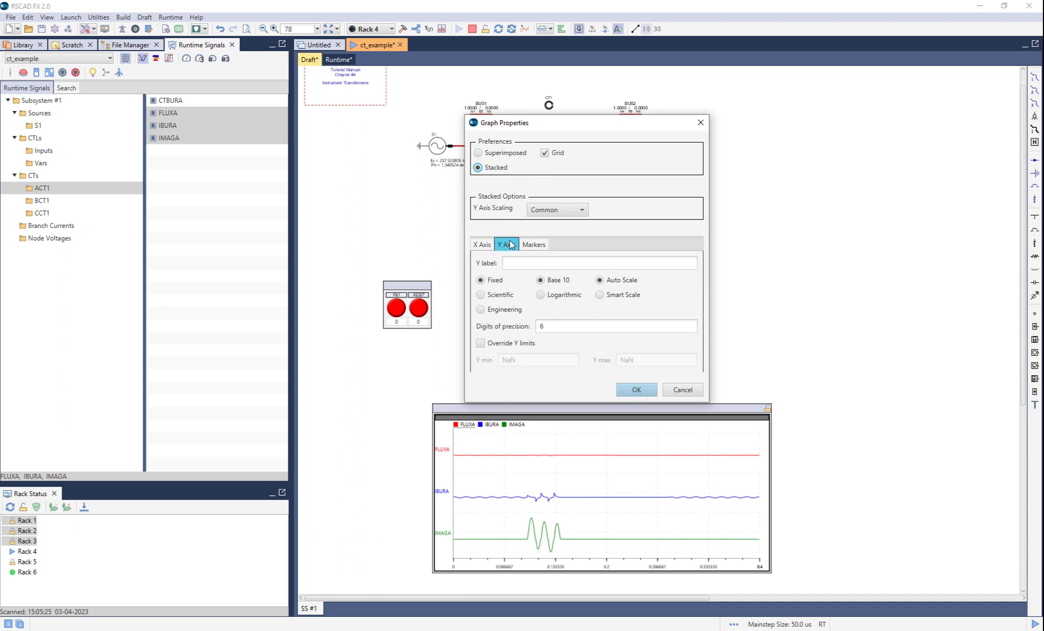
# Review the X and Y axis settings, set the display preference to Superimposed and accept the graph properties.
pyautogui.click(485, 249)
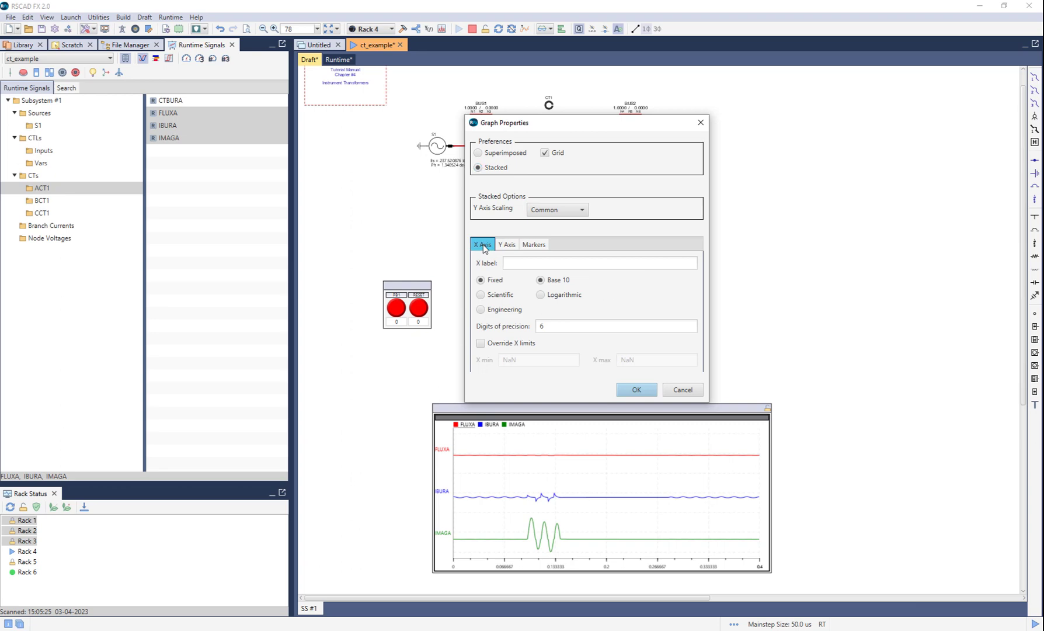
pyautogui.click(506, 246)
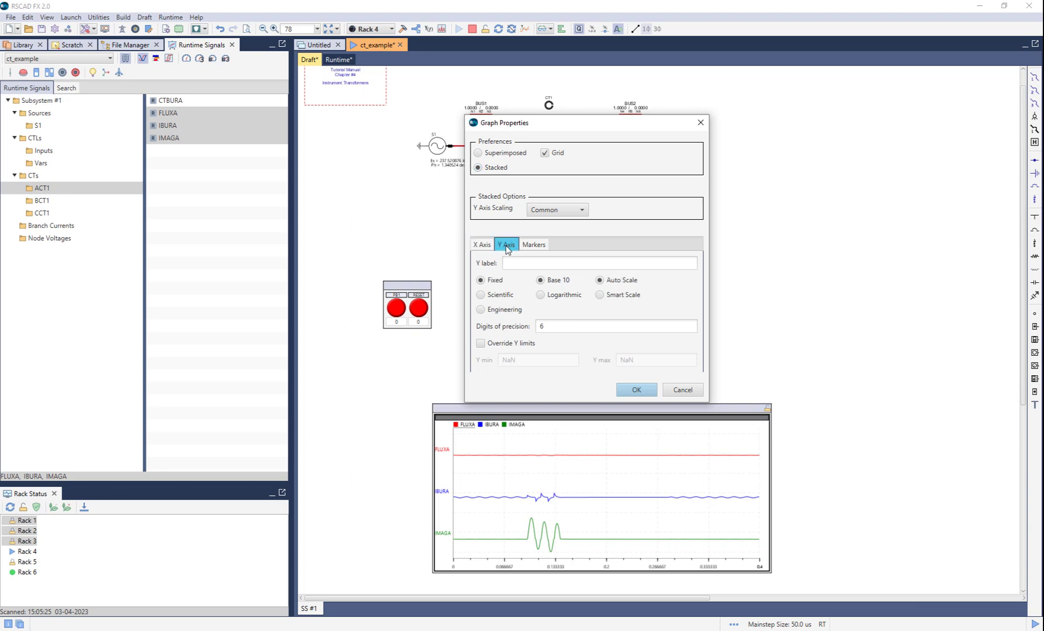
pyautogui.click(479, 153)
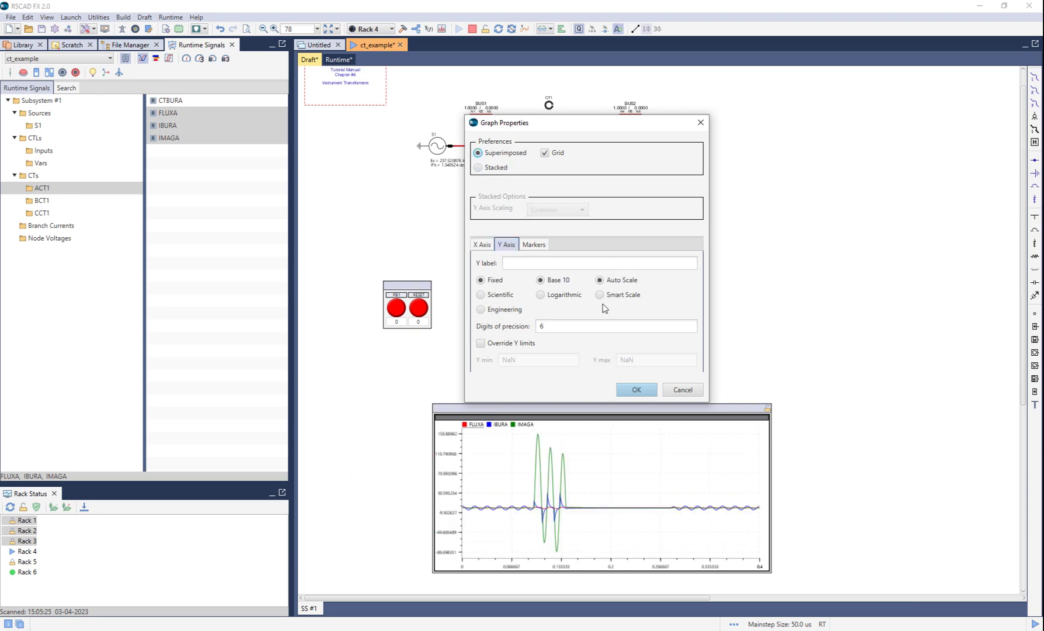
pyautogui.click(636, 390)
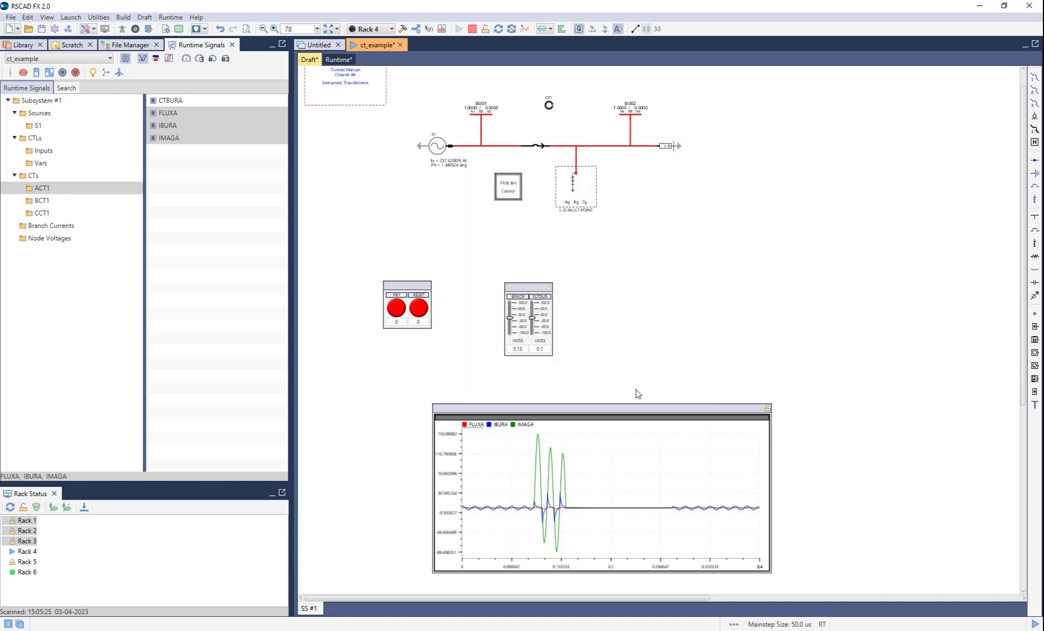
# Hide the IMAGA curve in the plot and make it visible again.
pyautogui.rightClick(528, 425)
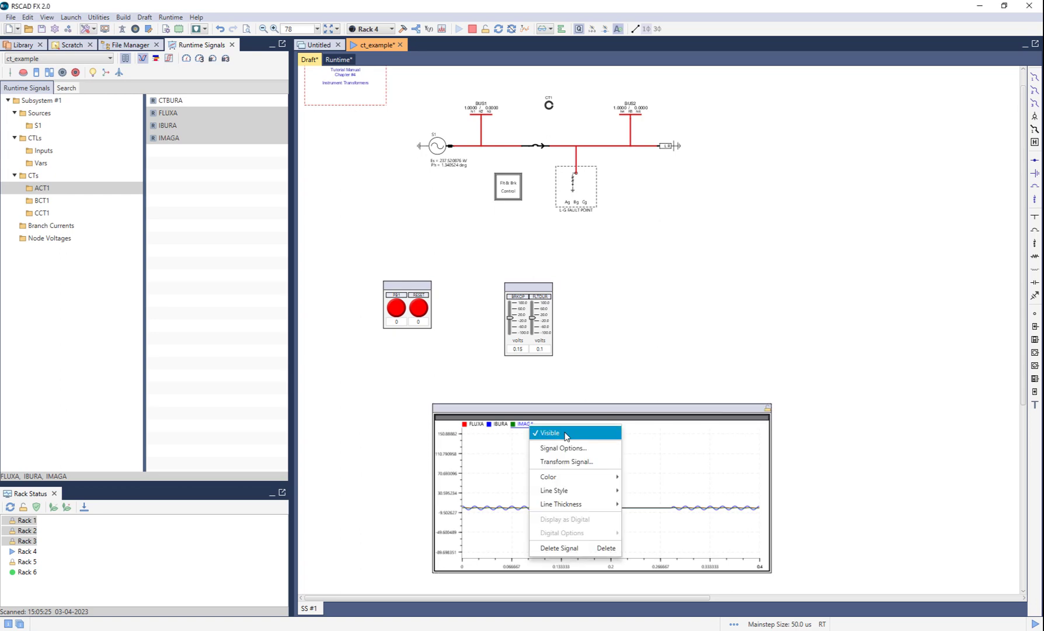
pyautogui.click(546, 432)
pyautogui.rightClick(525, 428)
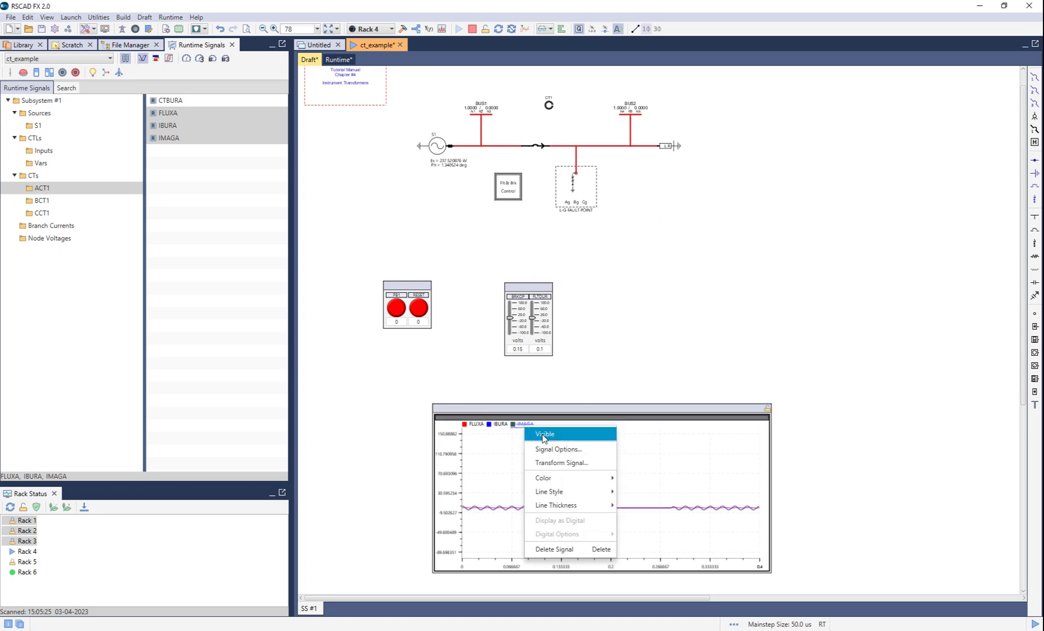
pyautogui.click(544, 437)
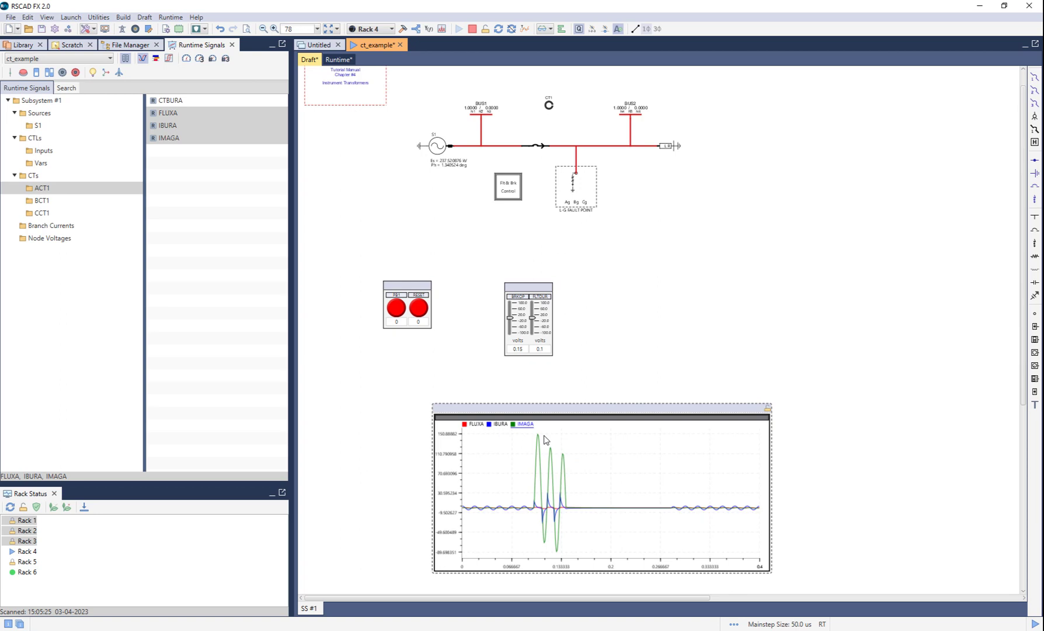
# Set the IMAGA curve's signal options to magenta color, dashed line style and line thickness 3.
pyautogui.rightClick(525, 429)
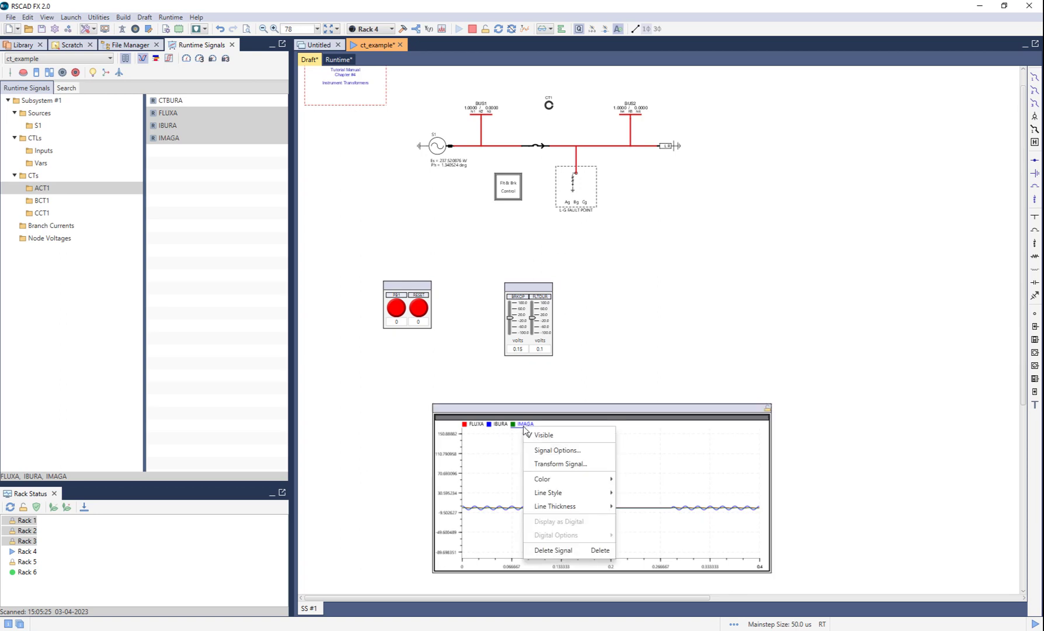
pyautogui.click(564, 450)
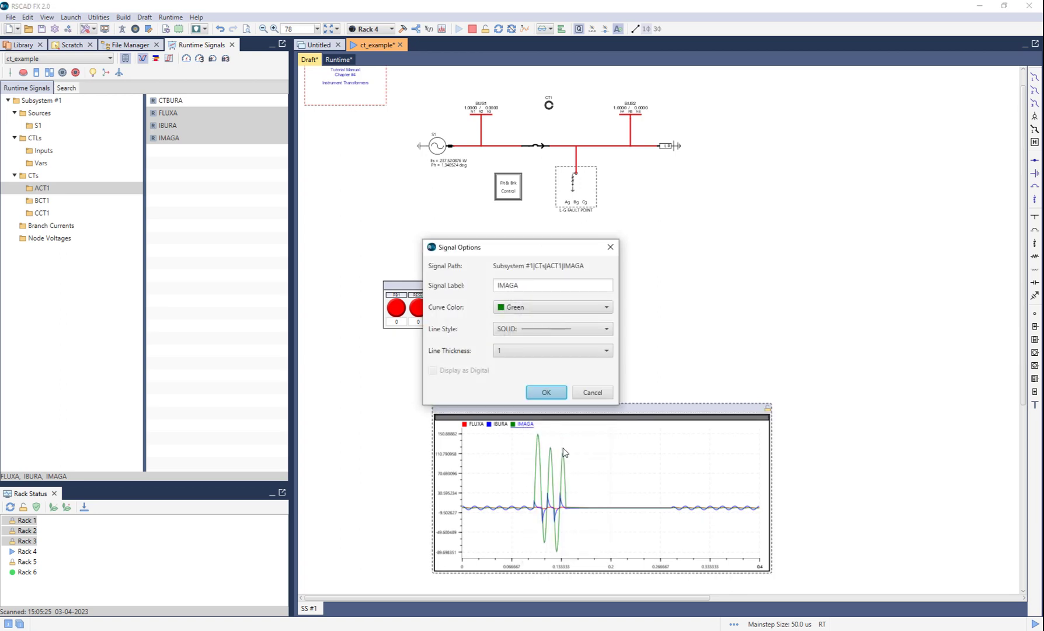
pyautogui.click(544, 310)
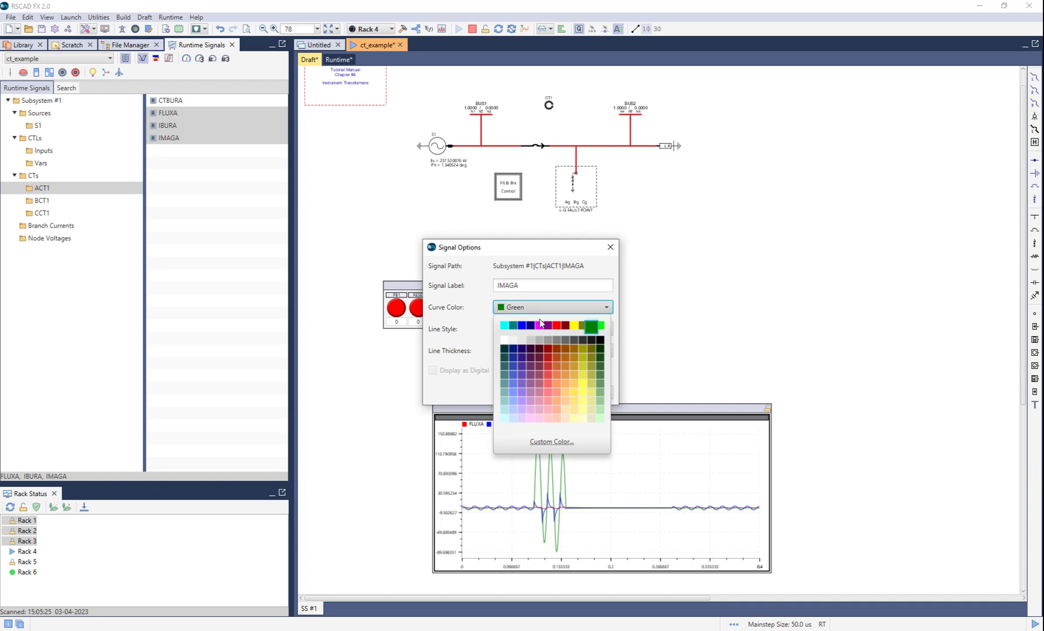
pyautogui.click(539, 325)
pyautogui.click(538, 332)
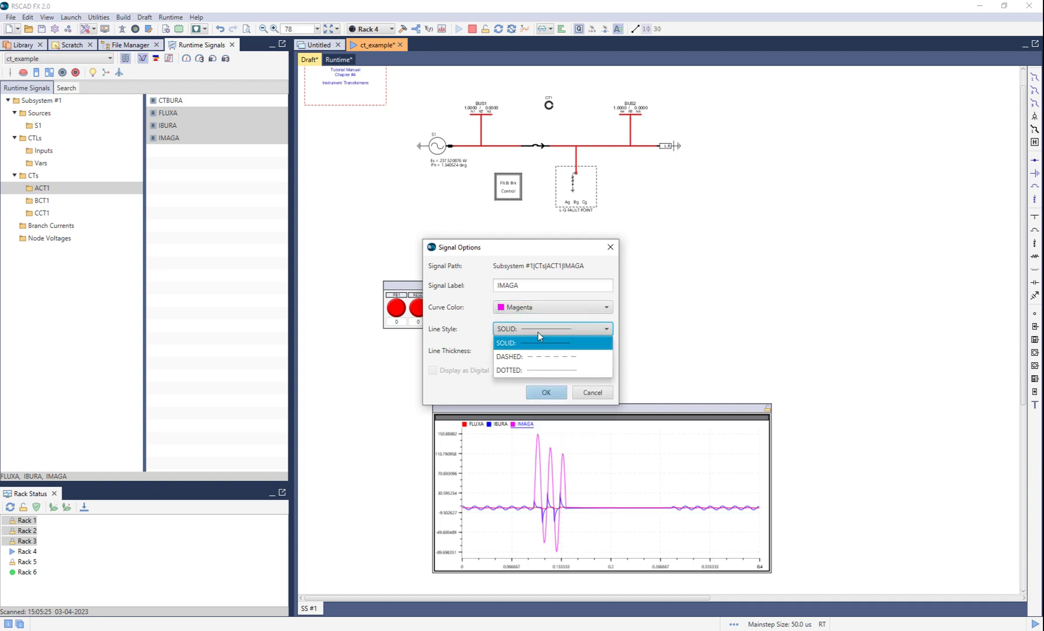
pyautogui.click(530, 353)
pyautogui.click(528, 353)
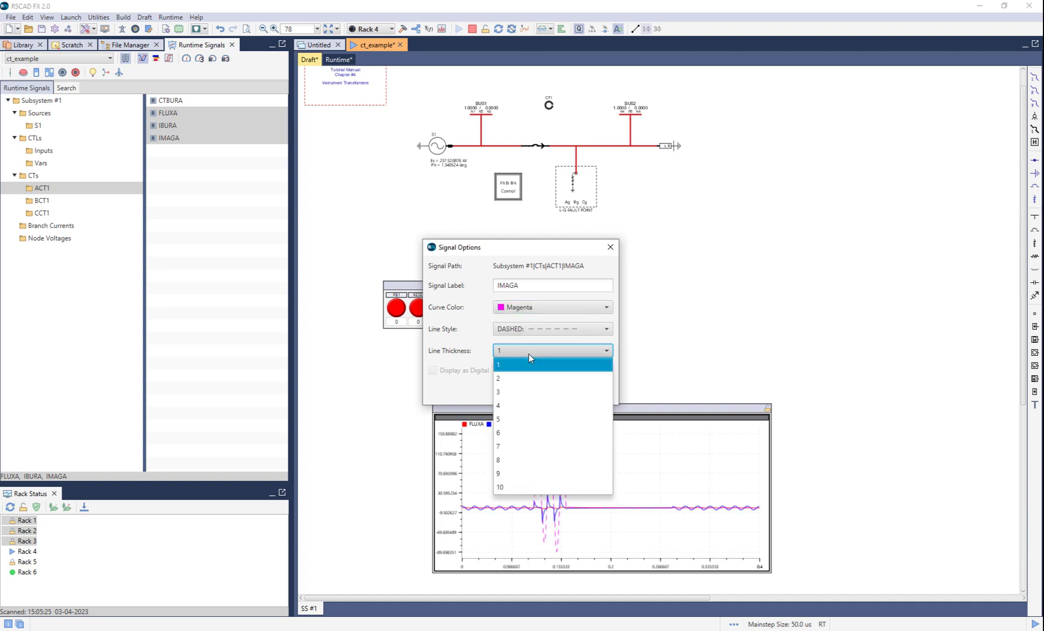
pyautogui.click(528, 391)
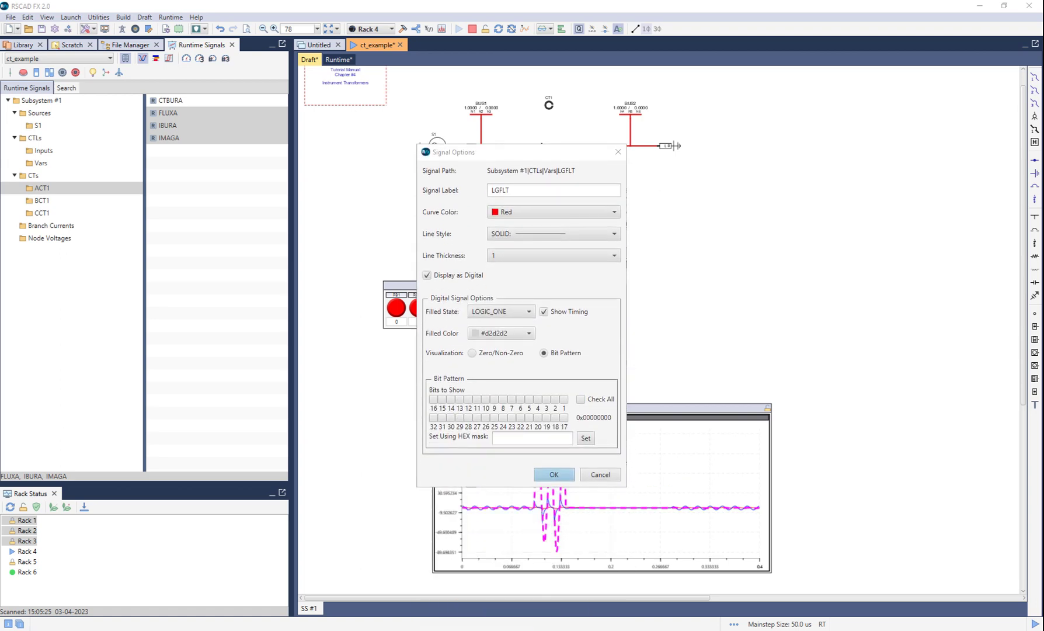
# Review the Filled State choices for the LGFLT digital signal and discard the IMAGA signal option changes.
pyautogui.click(522, 316)
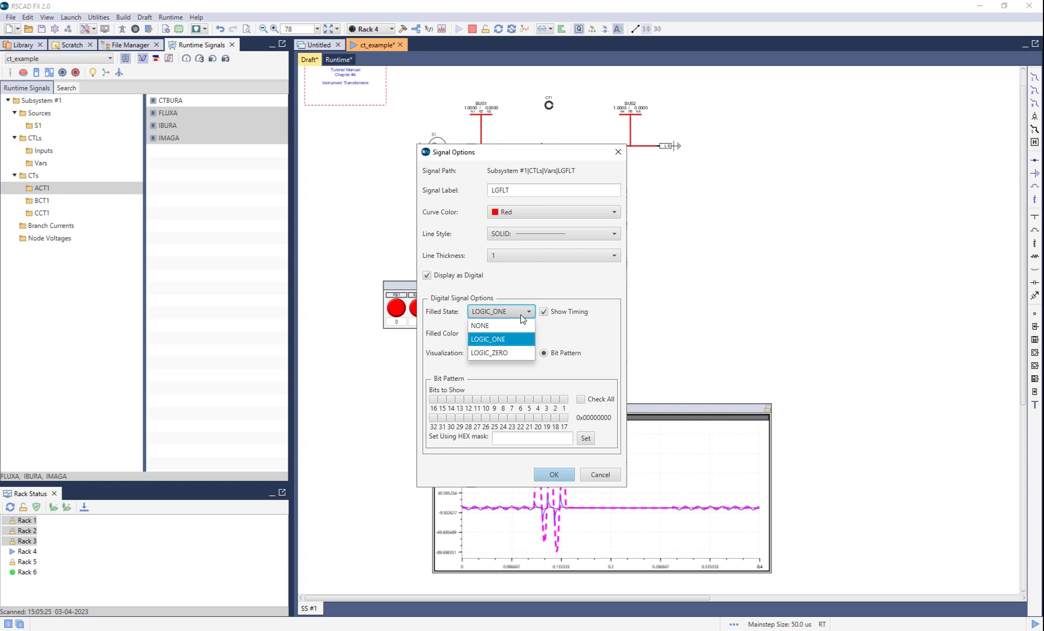
pyautogui.click(522, 316)
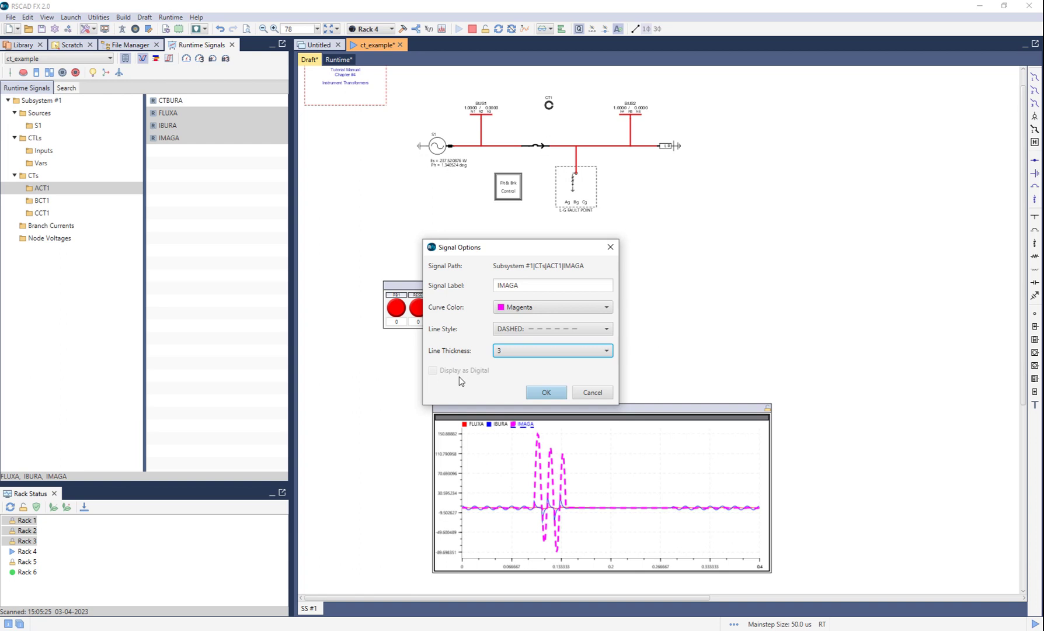
pyautogui.click(586, 391)
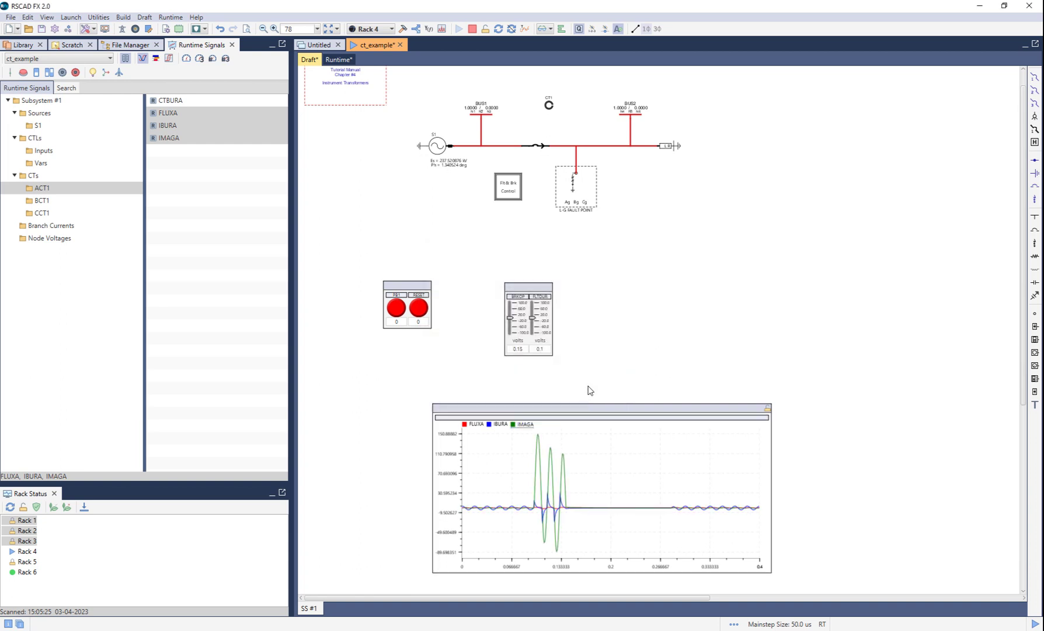
# Move the IBURA and IMAGA signals out of the shared graph into separate graphs of their own within the plot.
pyautogui.click(503, 426)
pyautogui.moveTo(503, 426); pyautogui.dragTo(503, 572)
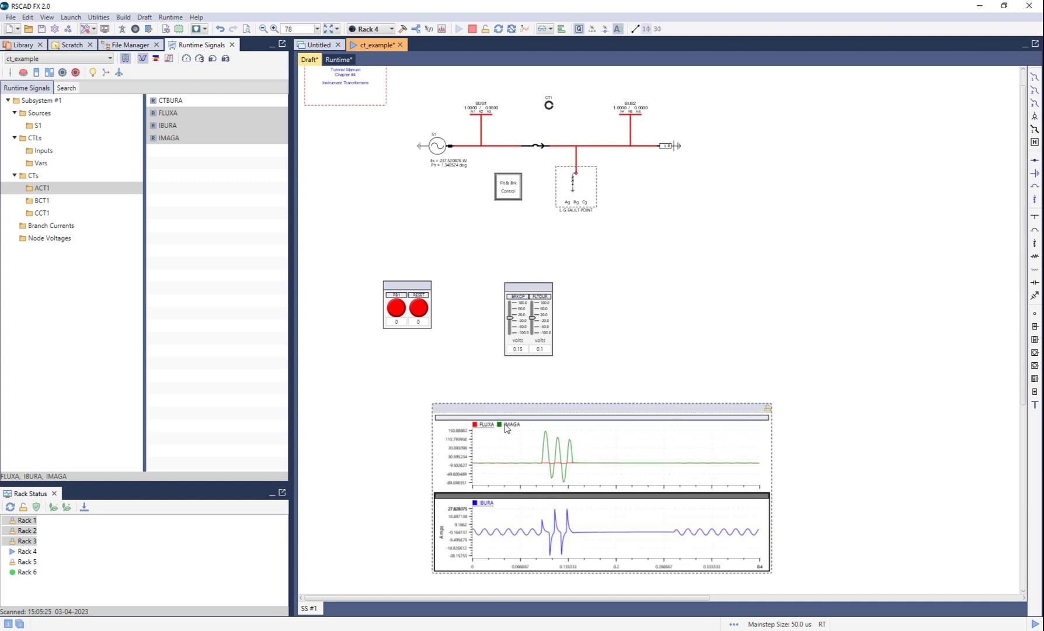
pyautogui.moveTo(581, 442); pyautogui.dragTo(737, 568)
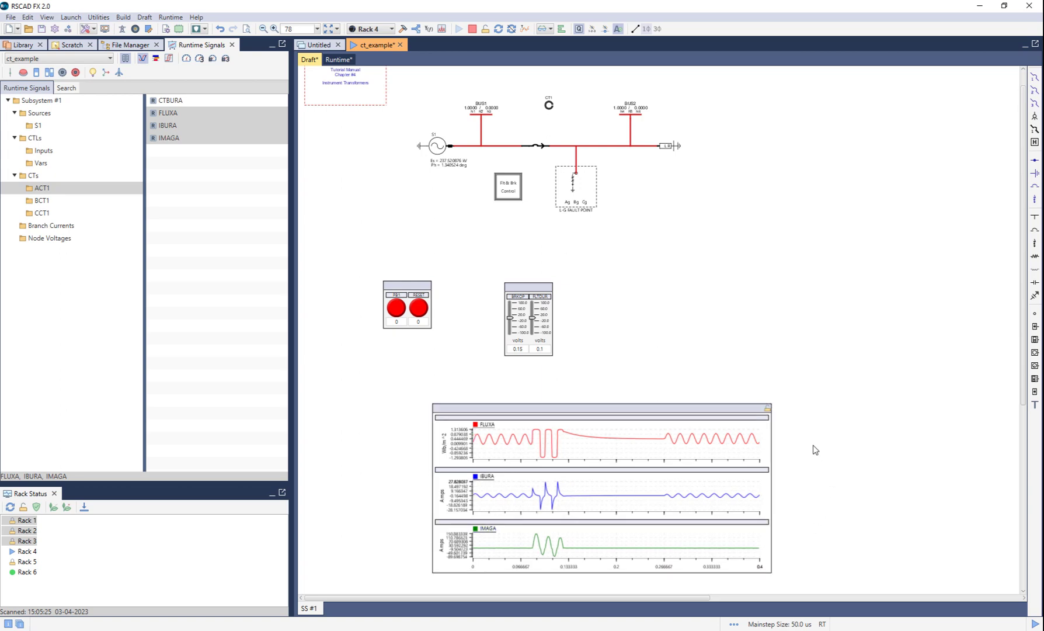
# Merge FLUXA and IMAGA into the IBURA graph and delete the two empty graphs.
pyautogui.click(489, 427)
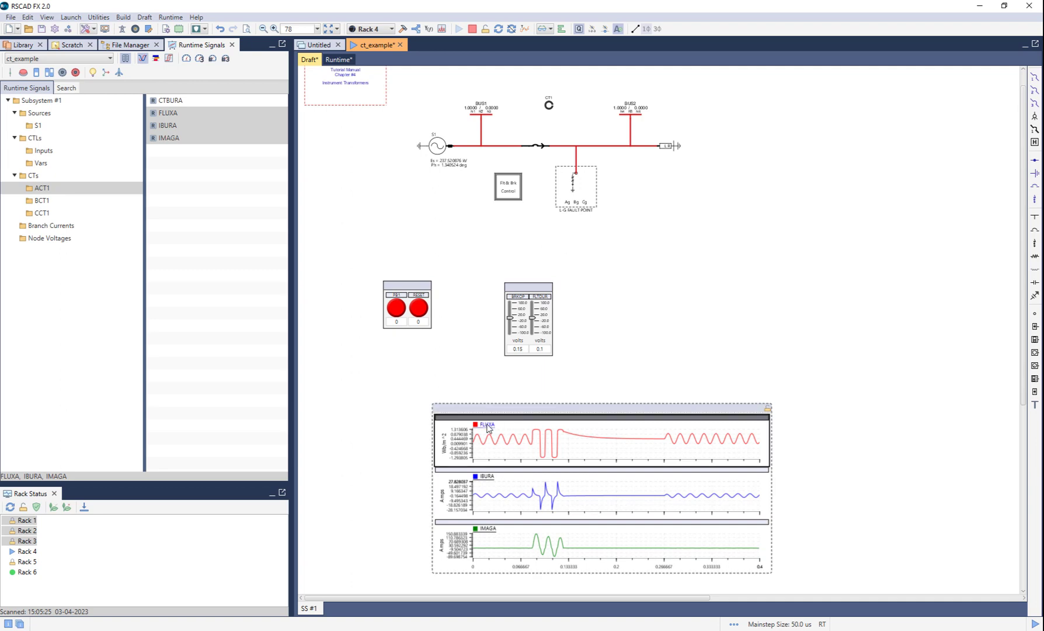
pyautogui.click(492, 494)
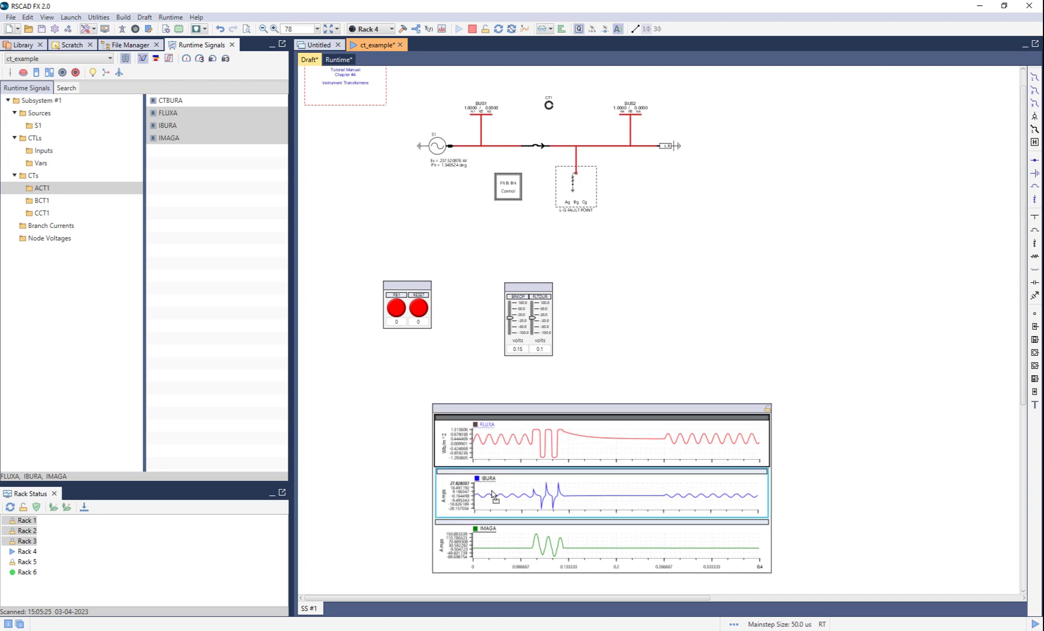
pyautogui.moveTo(492, 495)
pyautogui.mouseDown()
pyautogui.moveTo(486, 528)
pyautogui.moveTo(494, 496)
pyautogui.mouseUp()
pyautogui.click(506, 444)
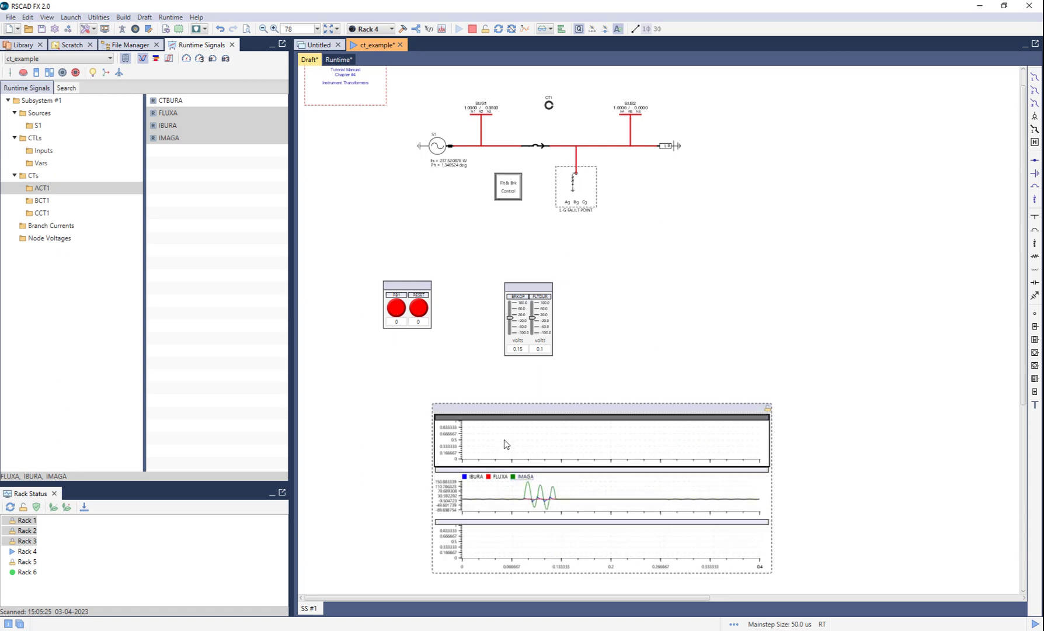
pyautogui.press('Delete')
pyautogui.click(525, 531)
pyautogui.press('Delete')
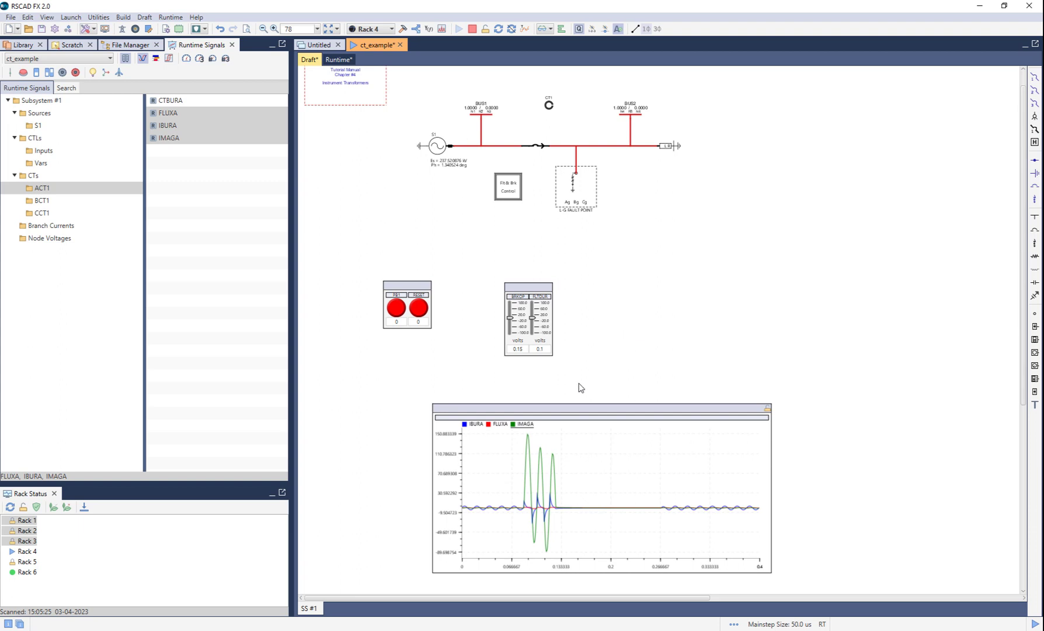
# Copy the IMAGA signal into a new graph below the existing one and undo the copy.
pyautogui.keyDown('ctrl'); pyautogui.click(528, 425); pyautogui.keyUp('ctrl')
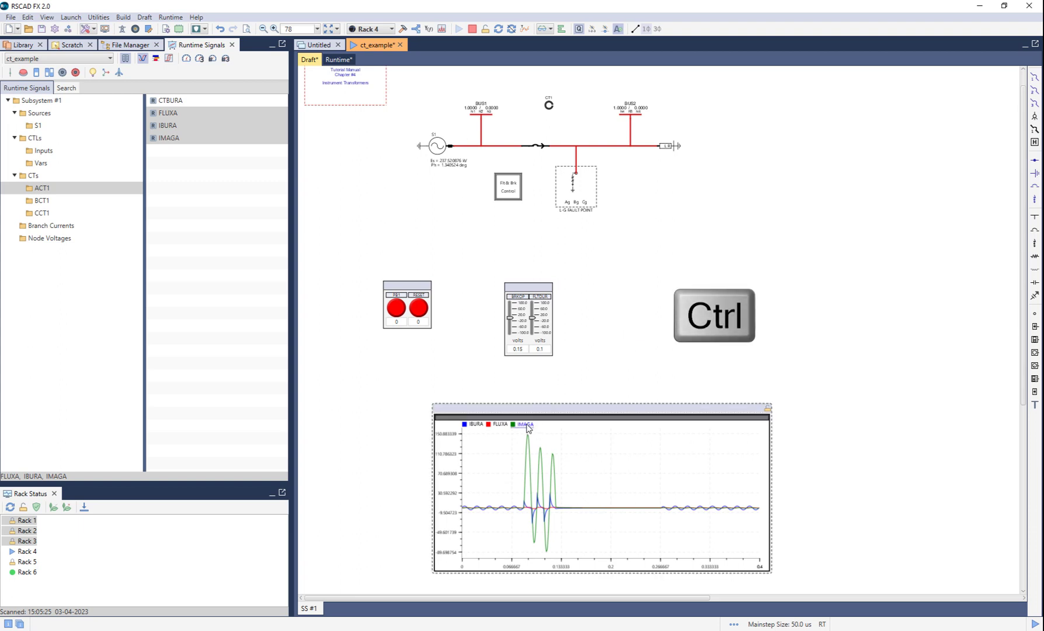
pyautogui.moveTo(528, 427)
pyautogui.mouseDown()
pyautogui.moveTo(654, 441)
pyautogui.moveTo(699, 495)
pyautogui.moveTo(650, 573)
pyautogui.mouseUp()
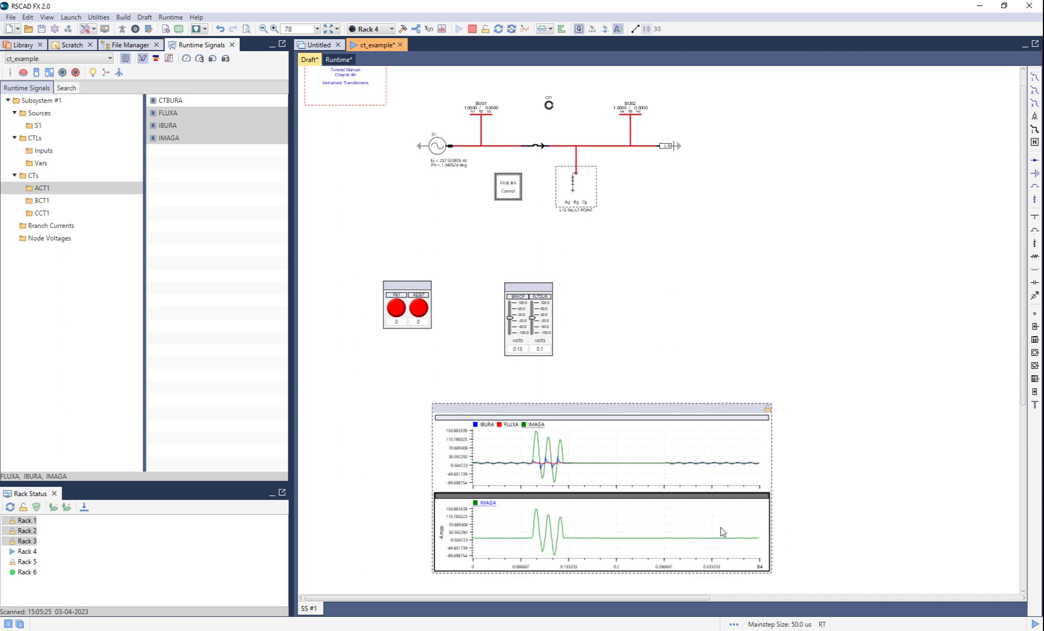
pyautogui.hotkey('ctrl', 'z')
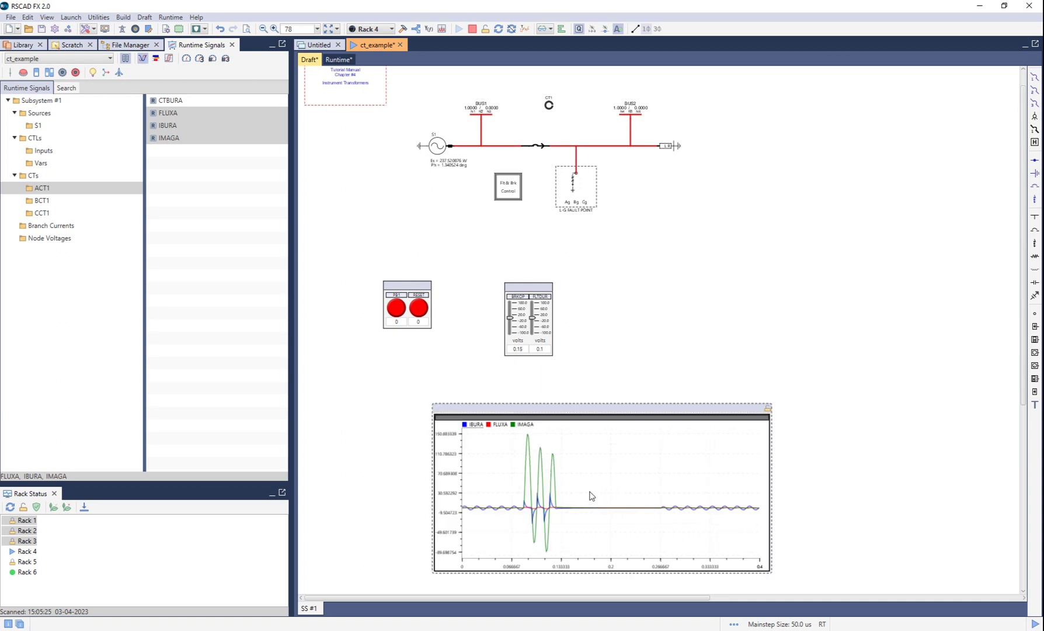
# Zoom in on the graph's fault peaks with a box, along the vertical axis only, and along the horizontal axis only.
pyautogui.moveTo(511, 454); pyautogui.dragTo(570, 540)
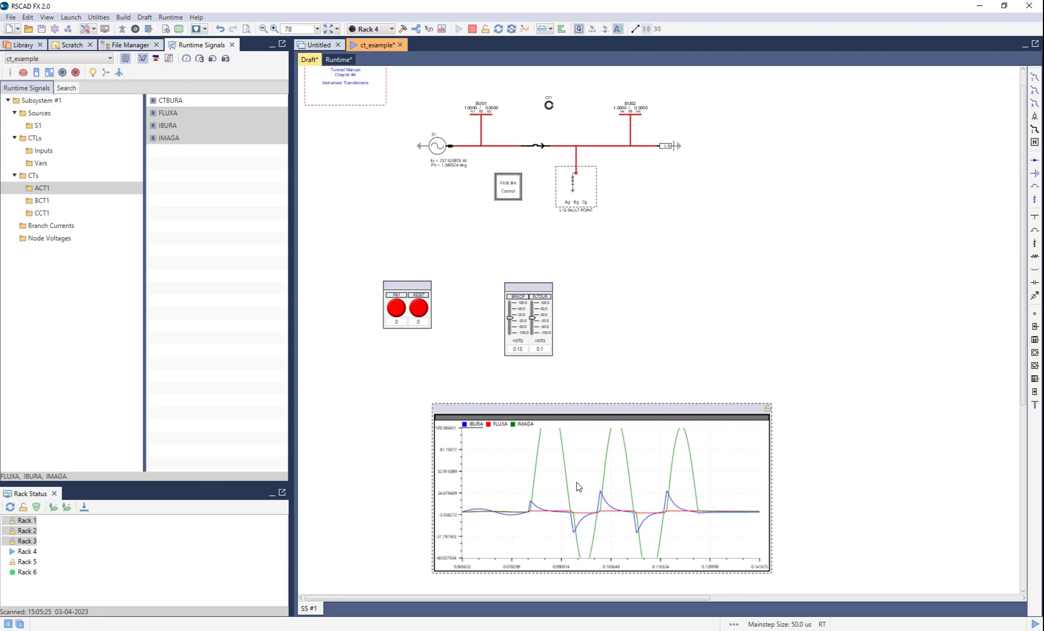
pyautogui.moveTo(577, 487); pyautogui.dragTo(578, 540)
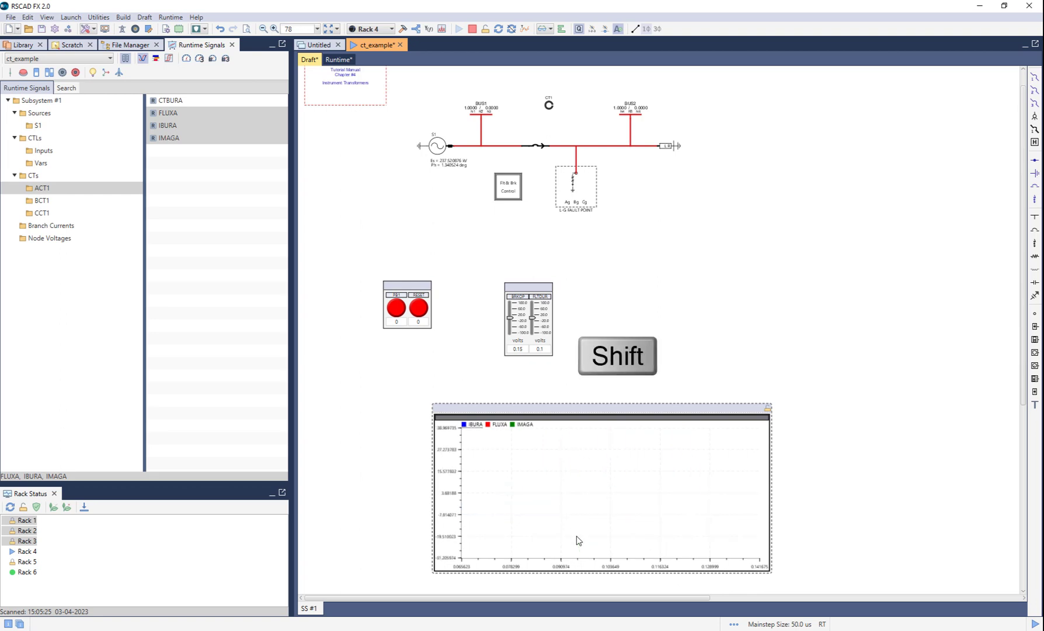
pyautogui.keyDown('ctrl'); pyautogui.click(582, 493); pyautogui.keyUp('ctrl')
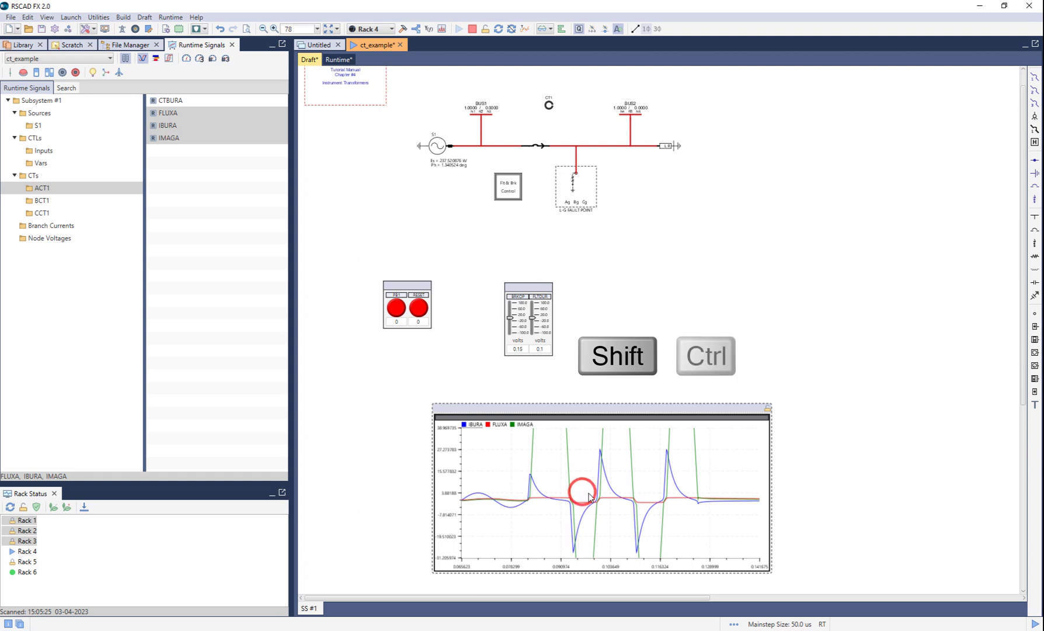
pyautogui.moveTo(583, 496); pyautogui.dragTo(621, 497)
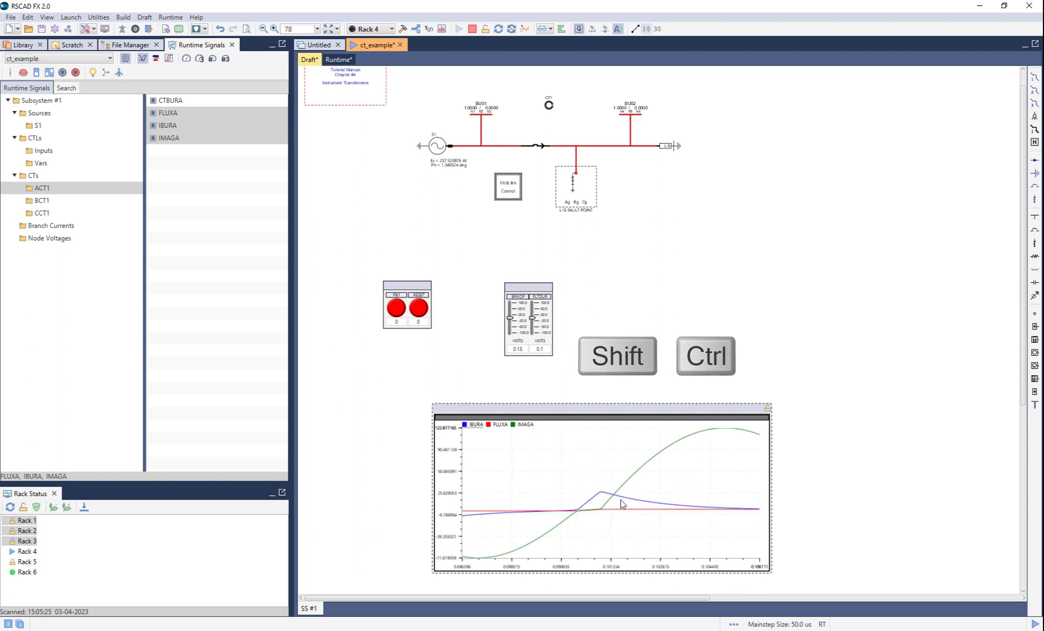
# Show tracers on the graph, switch to tracking the IBURA curve, and measure the offset from a reference point on it.
pyautogui.rightClick(582, 469)
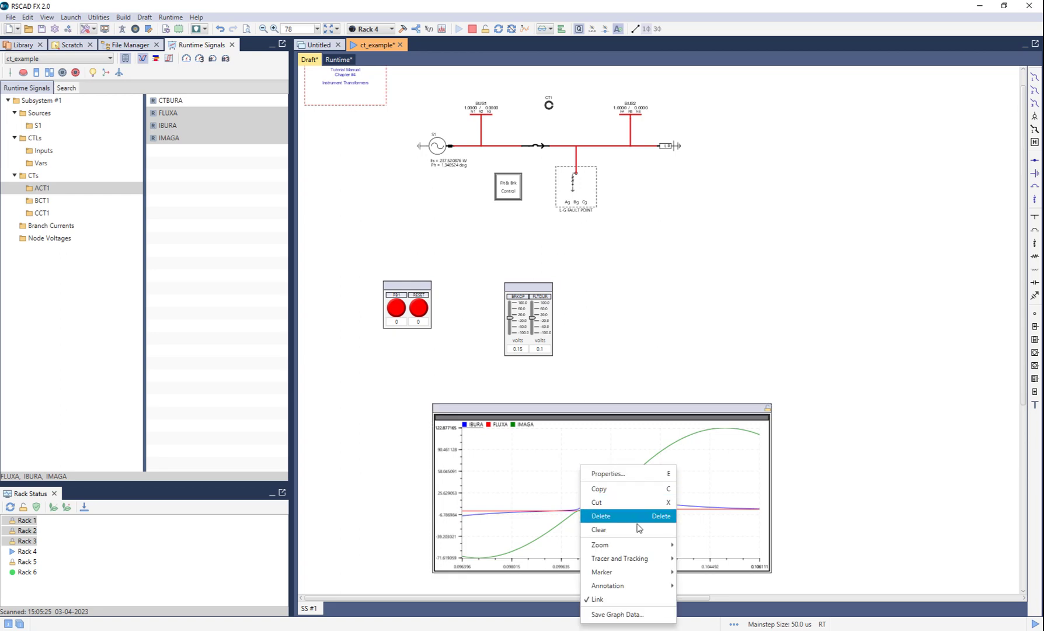
pyautogui.moveTo(641, 548)
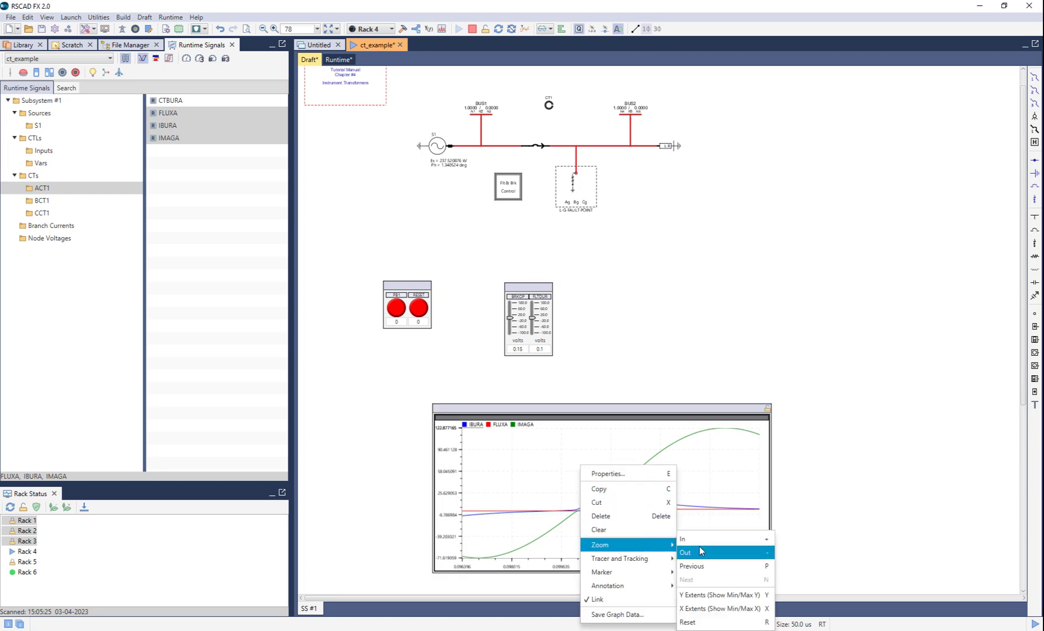
pyautogui.moveTo(666, 562)
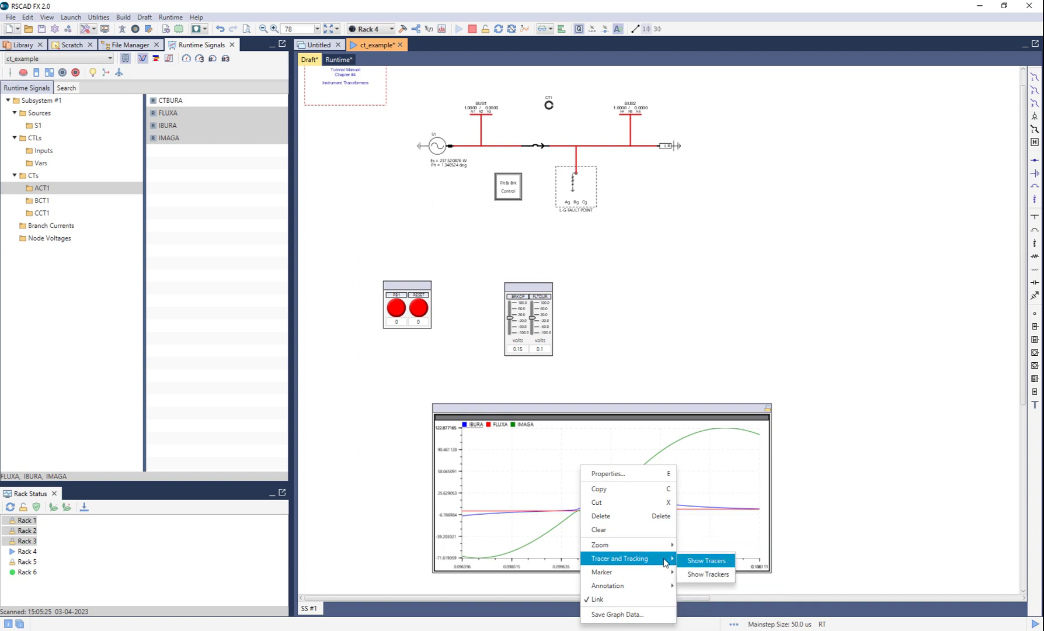
pyautogui.click(703, 561)
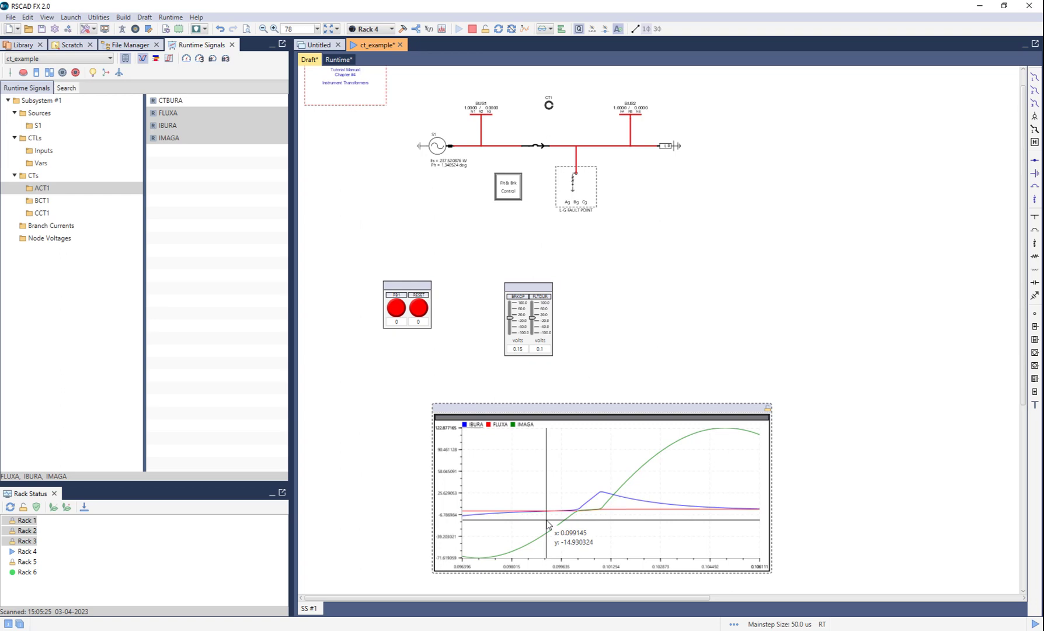
pyautogui.press('t')
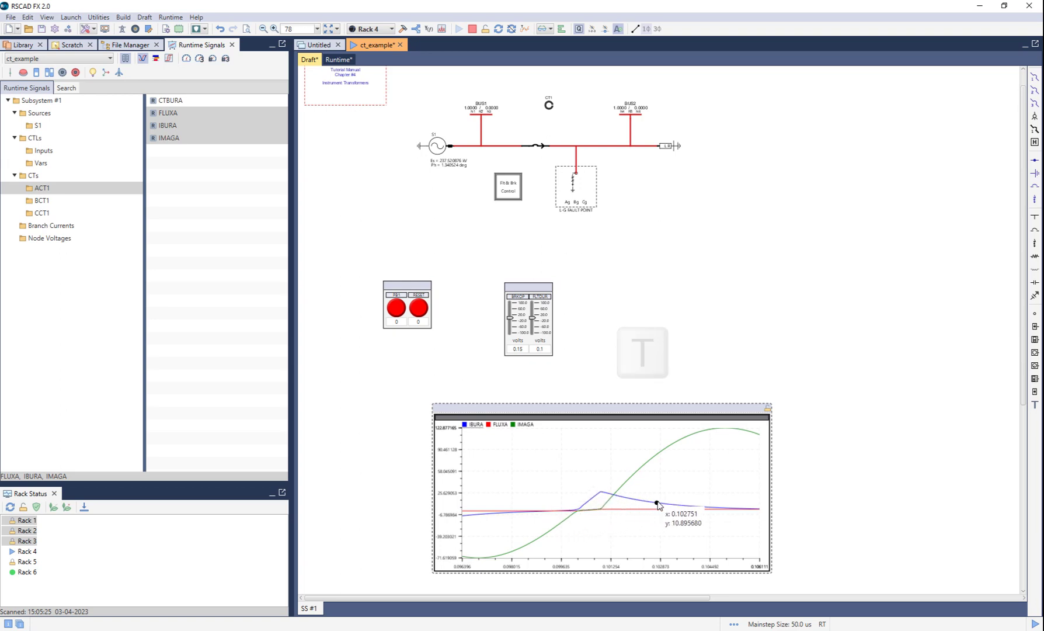
pyautogui.press('space')
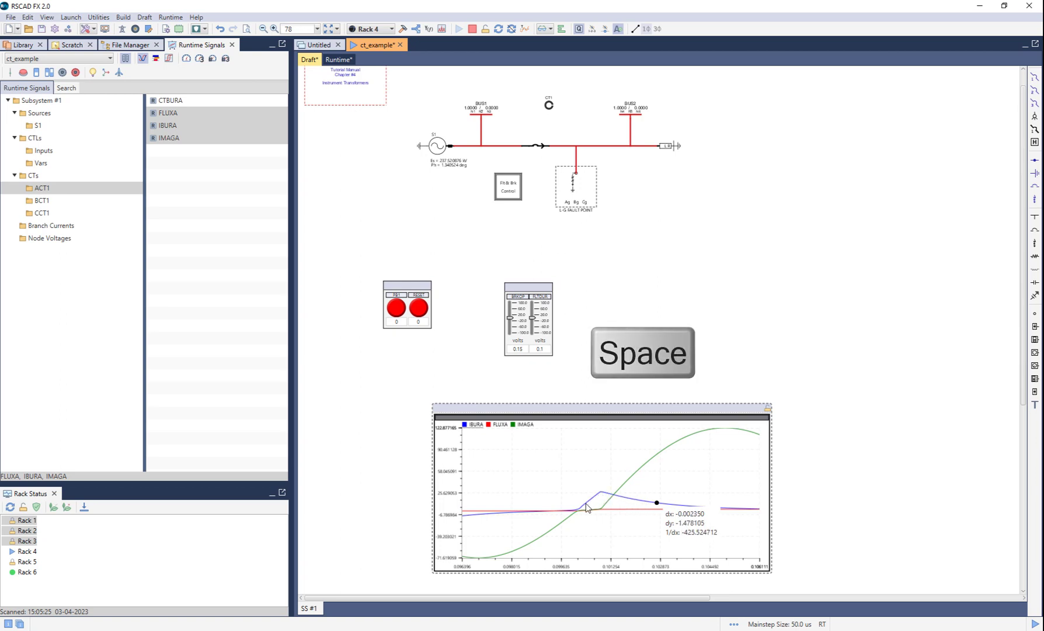
pyautogui.press('space')
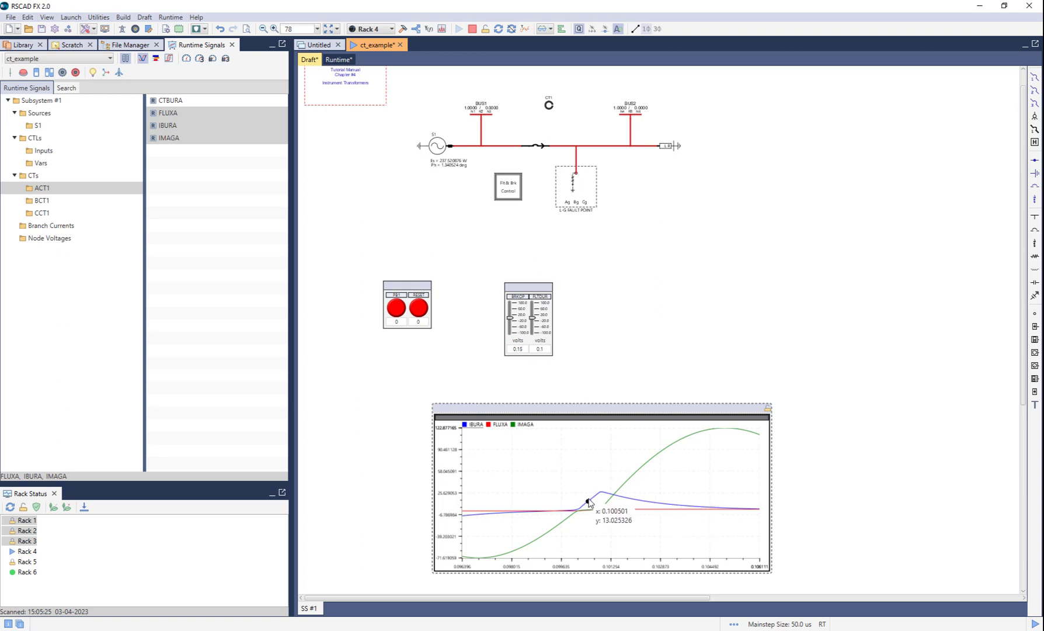
# Set Marker 1 on the graph just after the IBURA peak, at about x = 0.1018.
pyautogui.rightClick(630, 495)
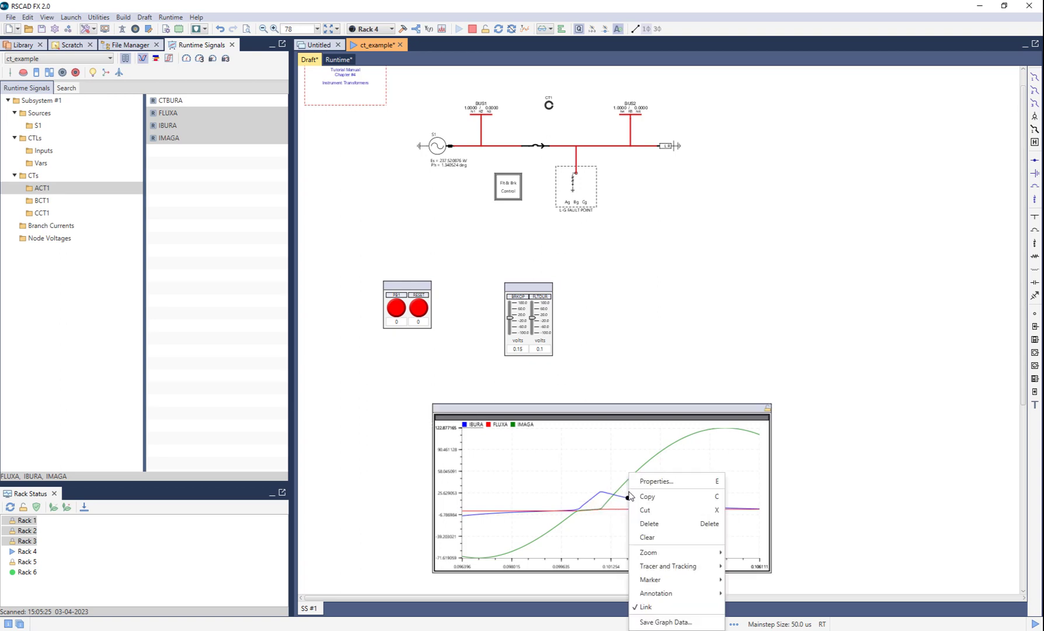
pyautogui.moveTo(675, 585)
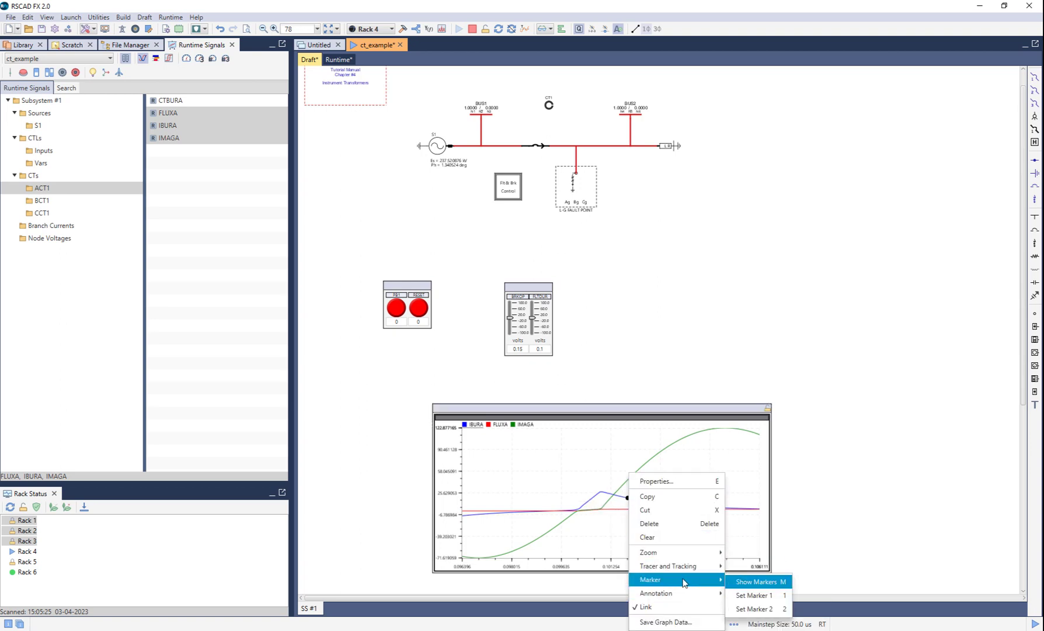
pyautogui.click(758, 595)
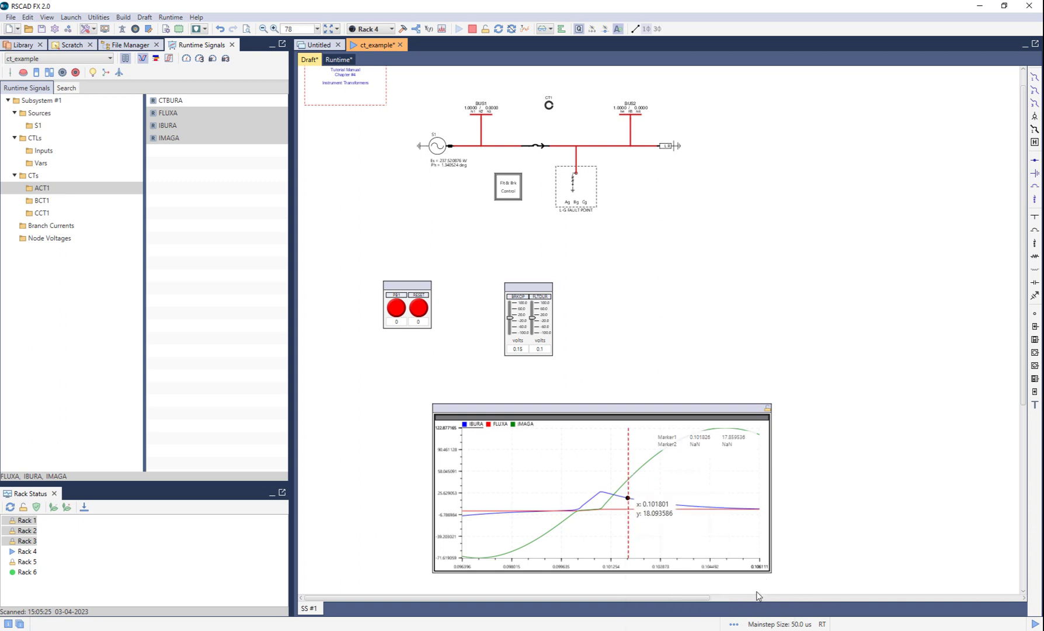
# Reset the graph's zoom to its full extents.
pyautogui.rightClick(710, 484)
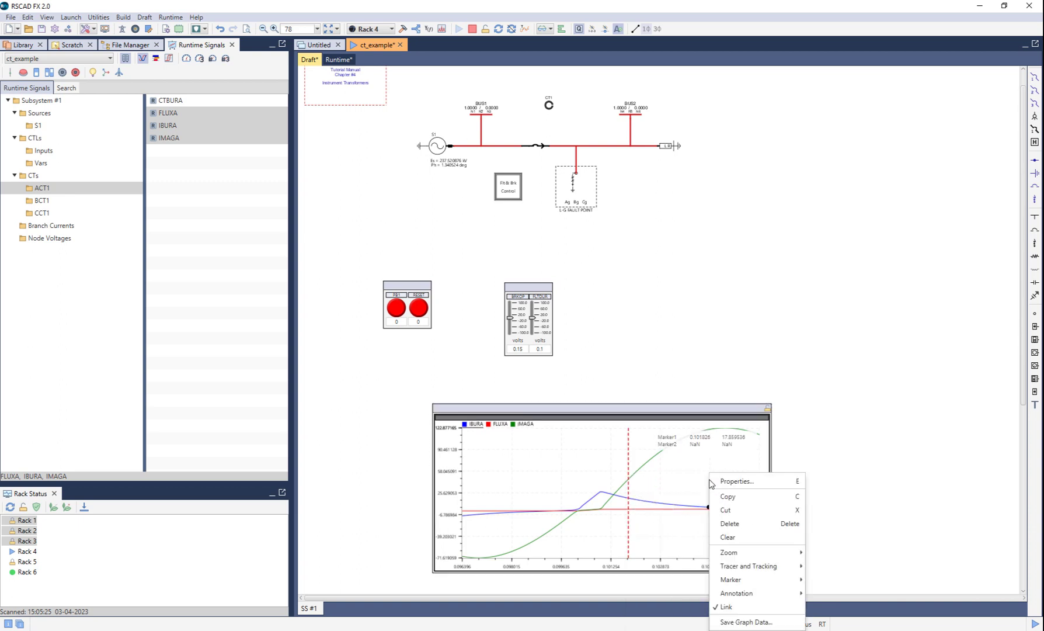
pyautogui.moveTo(730, 552)
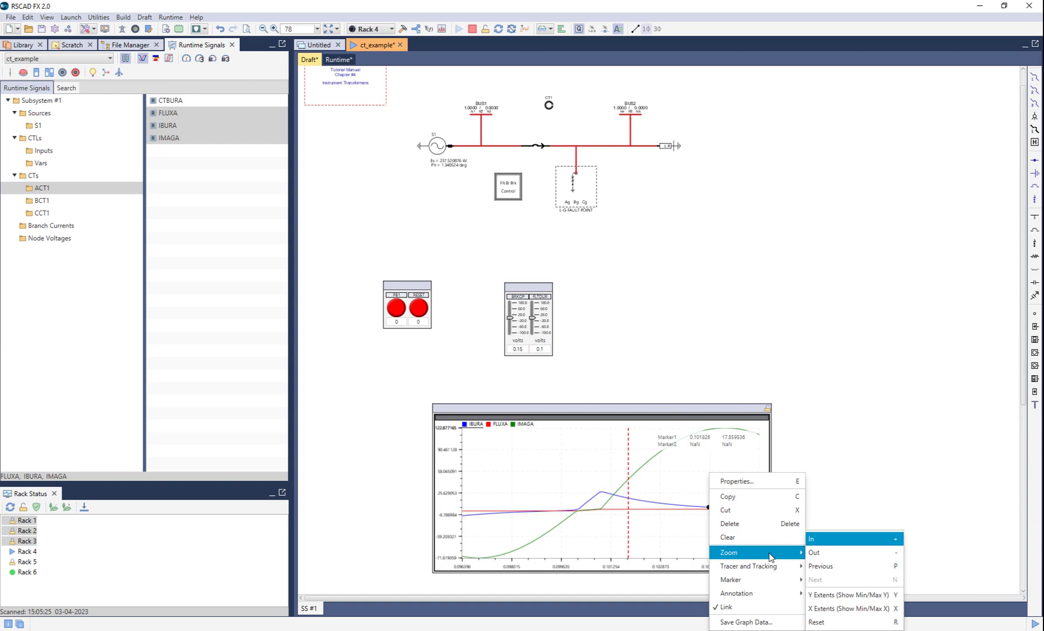
pyautogui.click(851, 622)
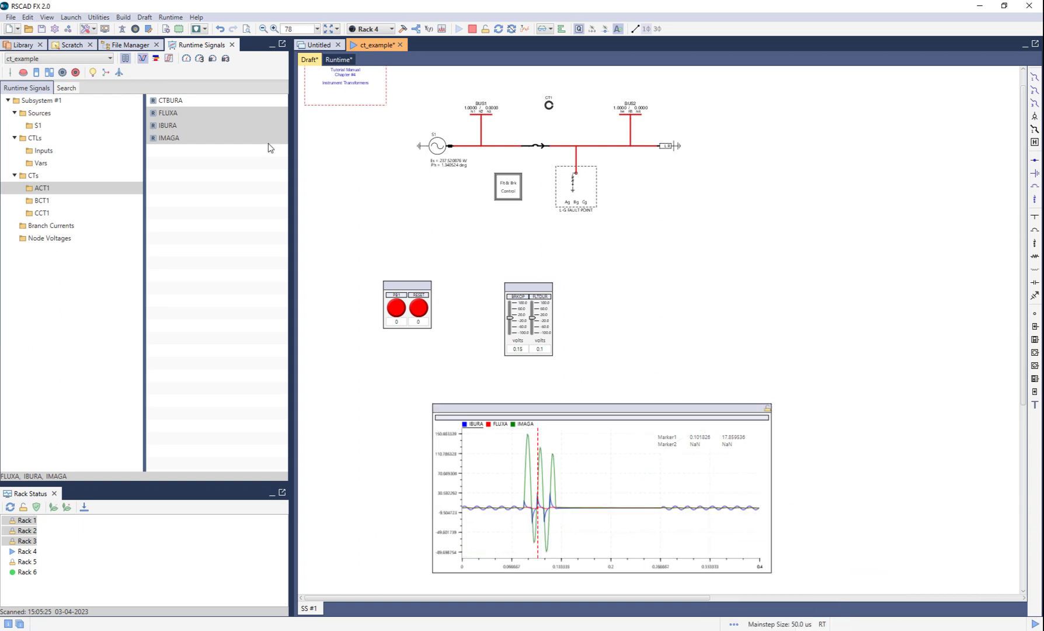
# Create an X-Y plot with IMAGA on the X axis and FLUXA on the Y axis, and place it clear of the existing plot.
pyautogui.click(168, 59)
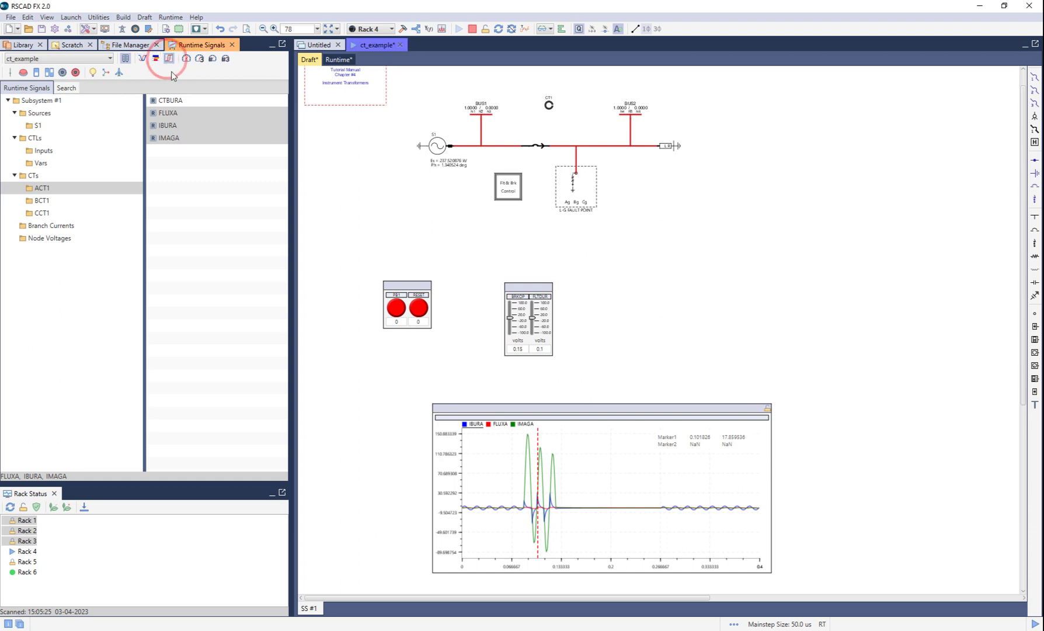
pyautogui.click(183, 136)
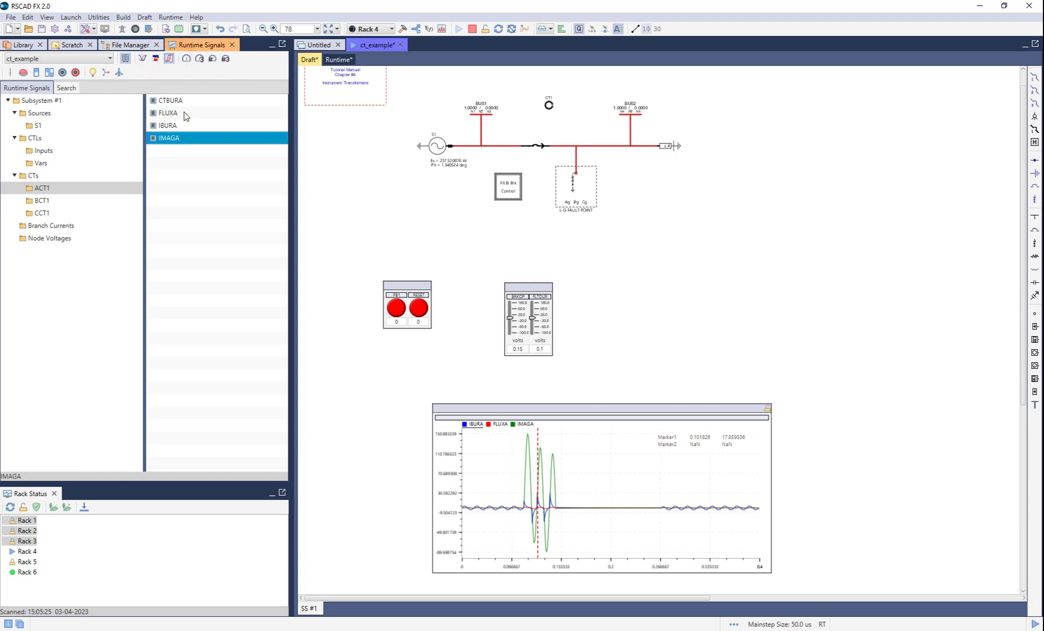
pyautogui.keyDown('ctrl'); pyautogui.click(187, 116); pyautogui.keyUp('ctrl')
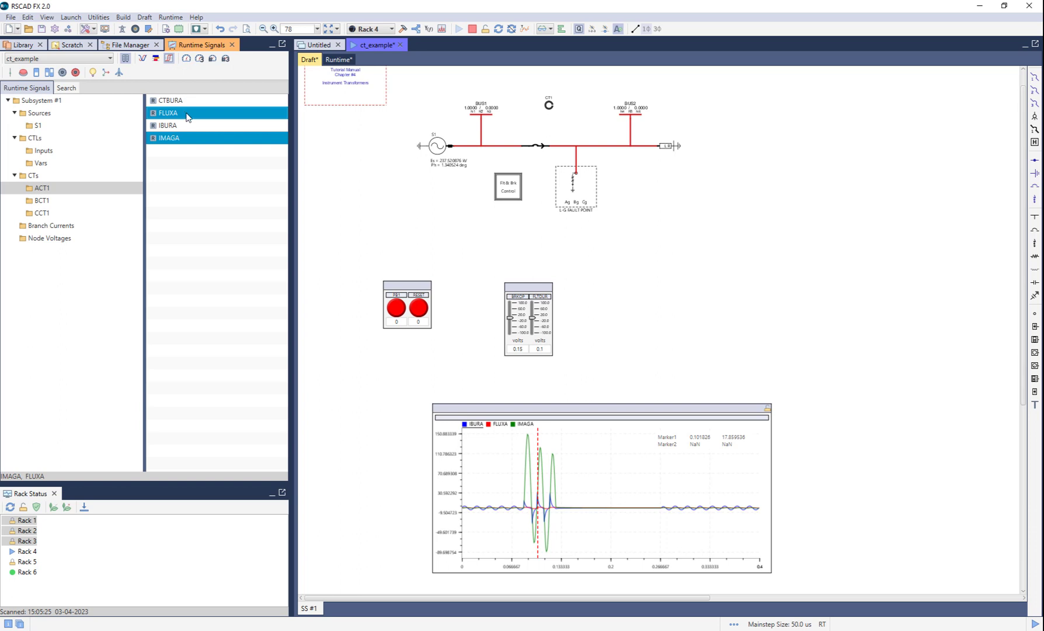
pyautogui.click(701, 256)
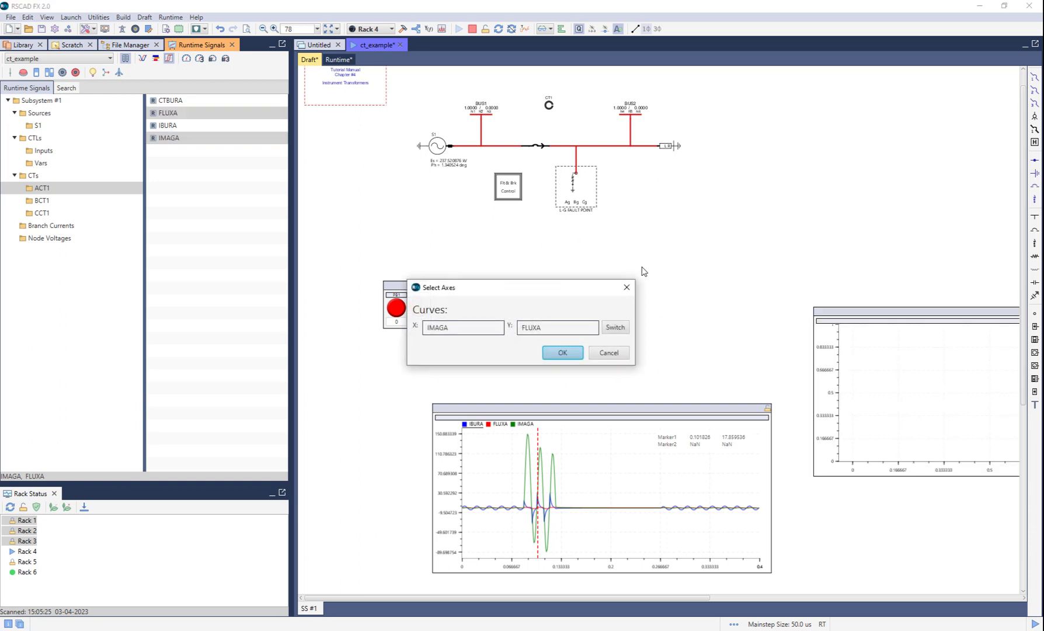
pyautogui.click(562, 353)
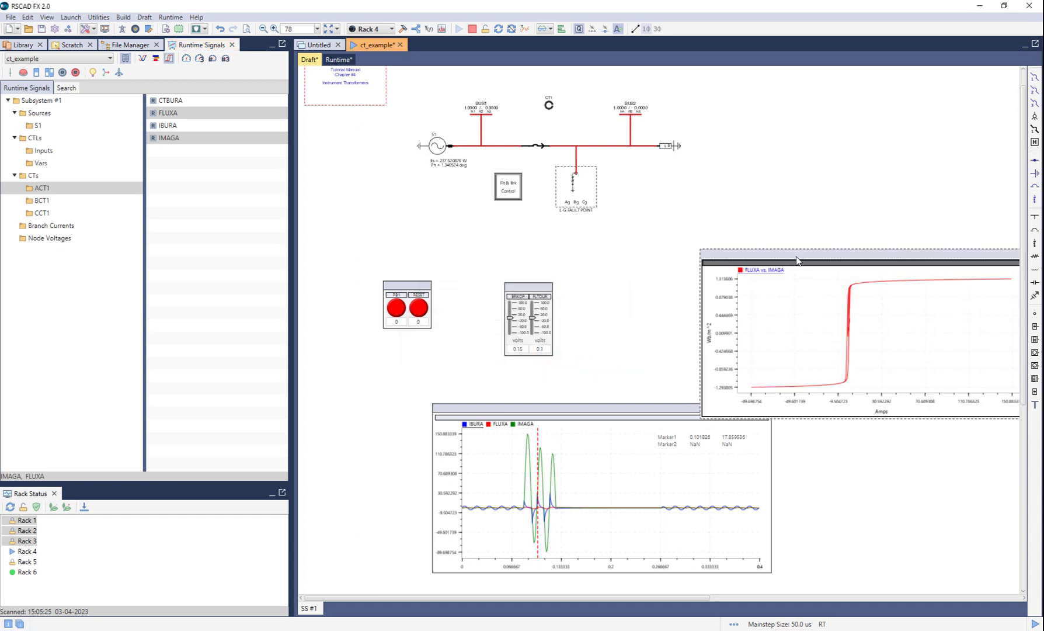
pyautogui.moveTo(799, 254); pyautogui.dragTo(733, 207)
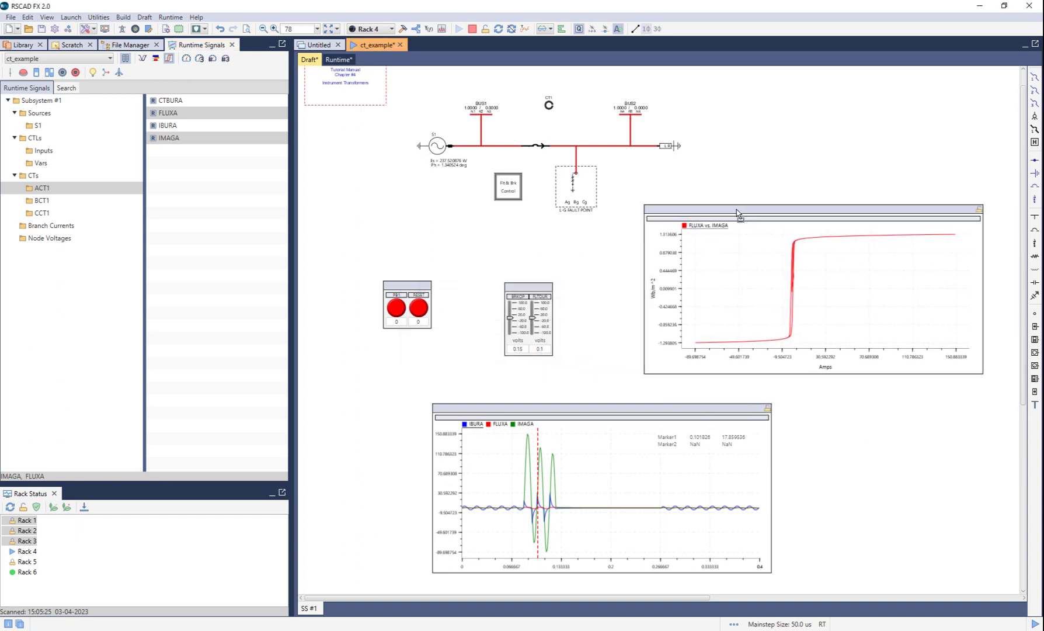
# Operate the RESET push button and trigger the fault with the push button beside it.
pyautogui.click(419, 309)
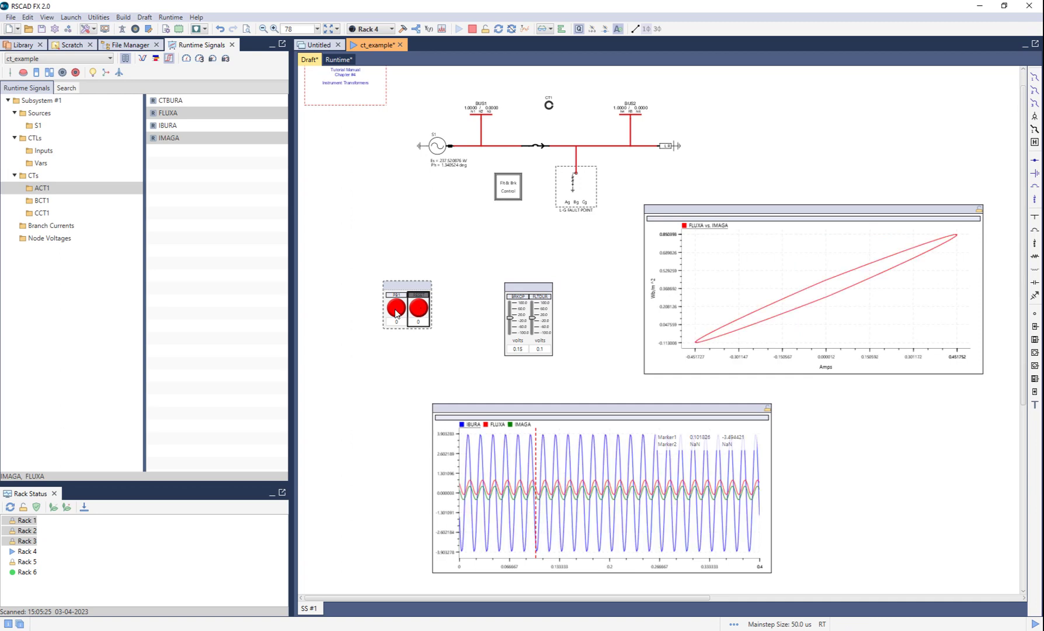
pyautogui.click(397, 309)
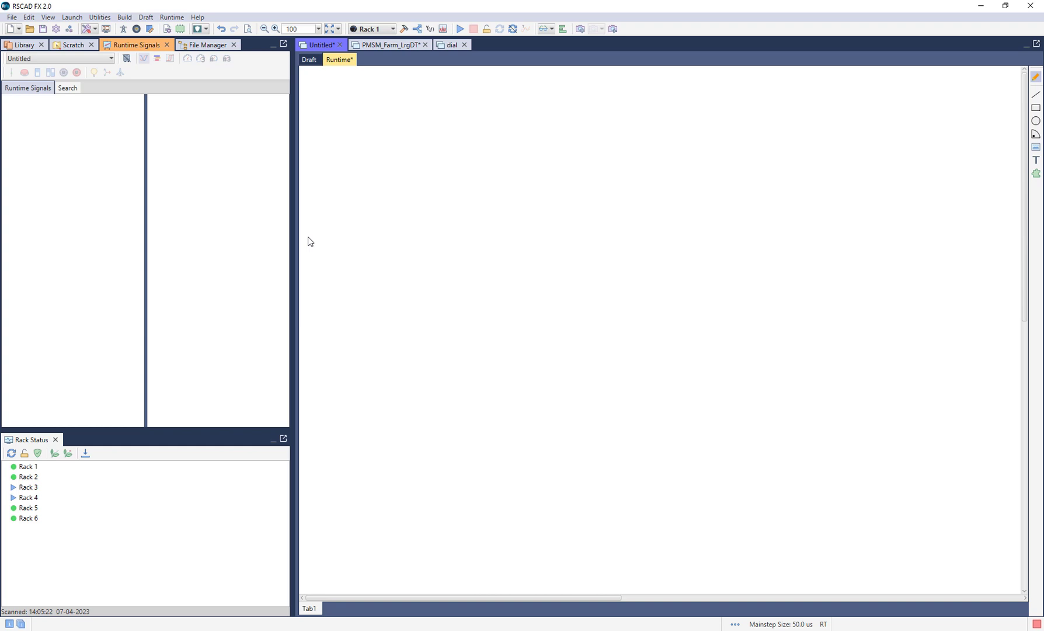
# View the Runtime and Draft pages of the PMSM_Farm_LrgDT case, and return to the Untitled case.
pyautogui.click(373, 44)
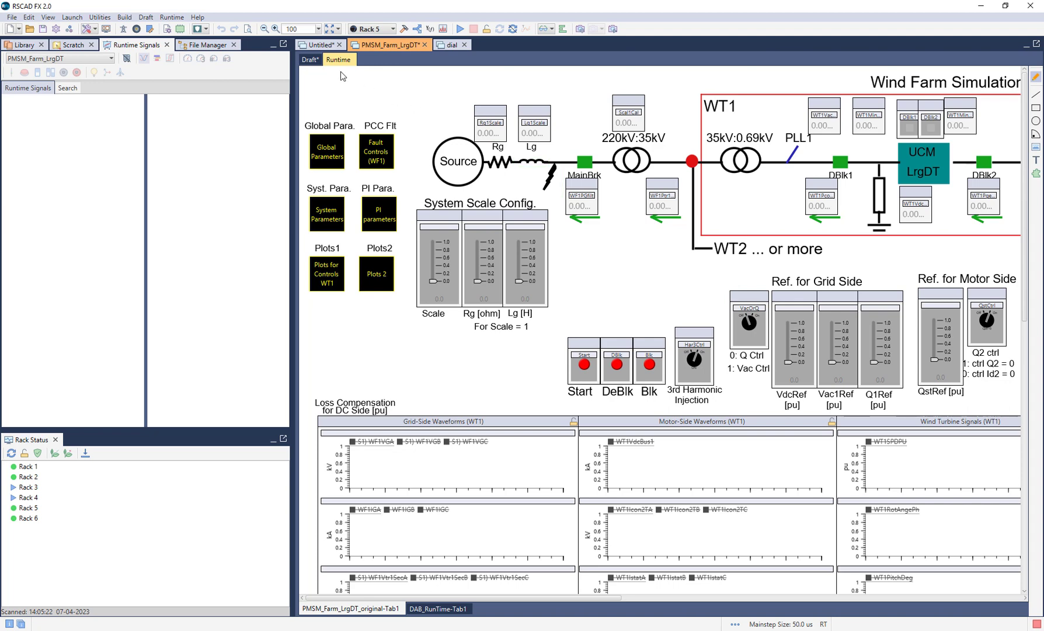
pyautogui.click(308, 61)
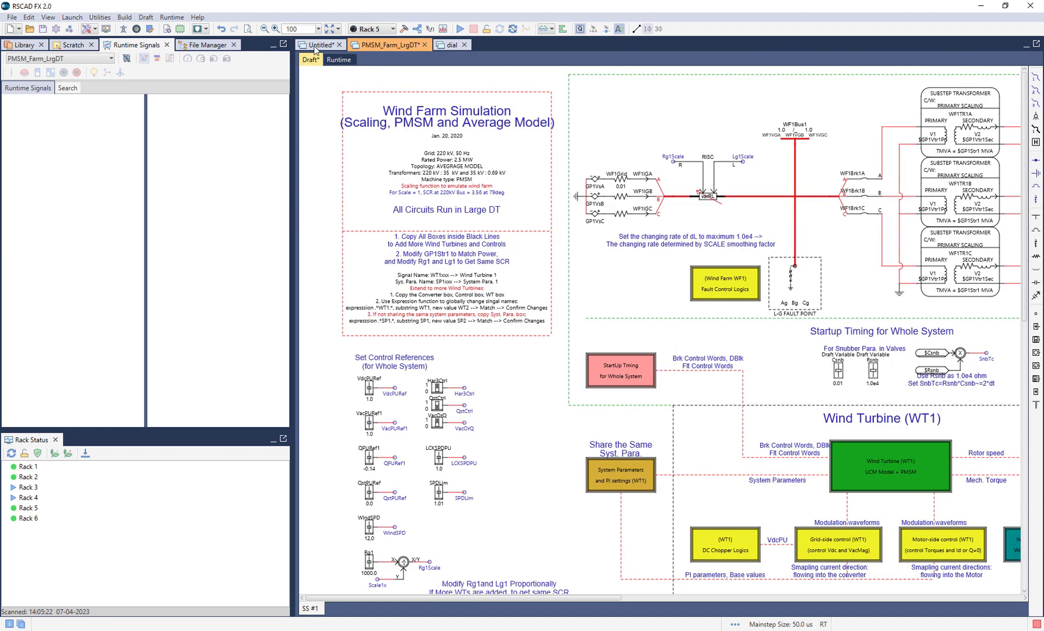
pyautogui.click(316, 46)
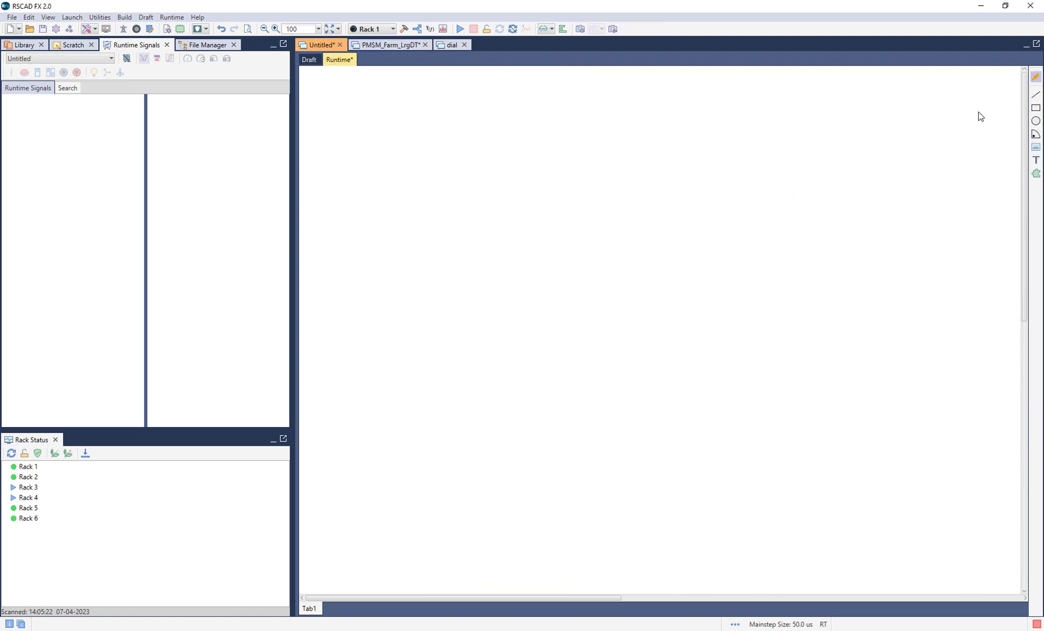
# Toggle runtime graphics editing off and back on in the Untitled case, and look up its Edit Runtime Graphics command.
pyautogui.click(1037, 78)
pyautogui.click(1037, 79)
pyautogui.click(171, 17)
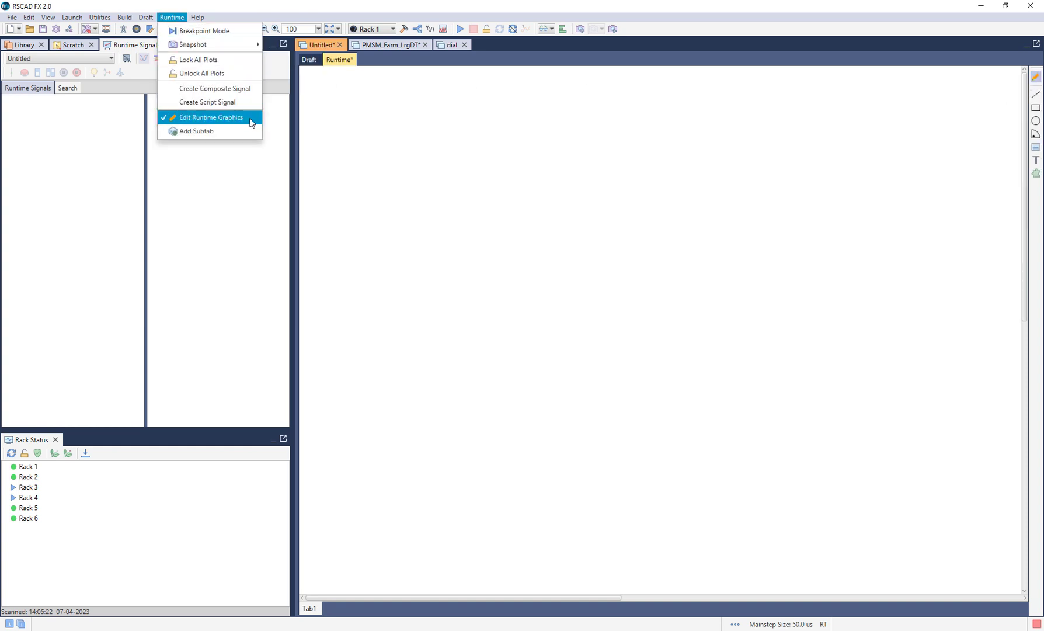
pyautogui.click(381, 152)
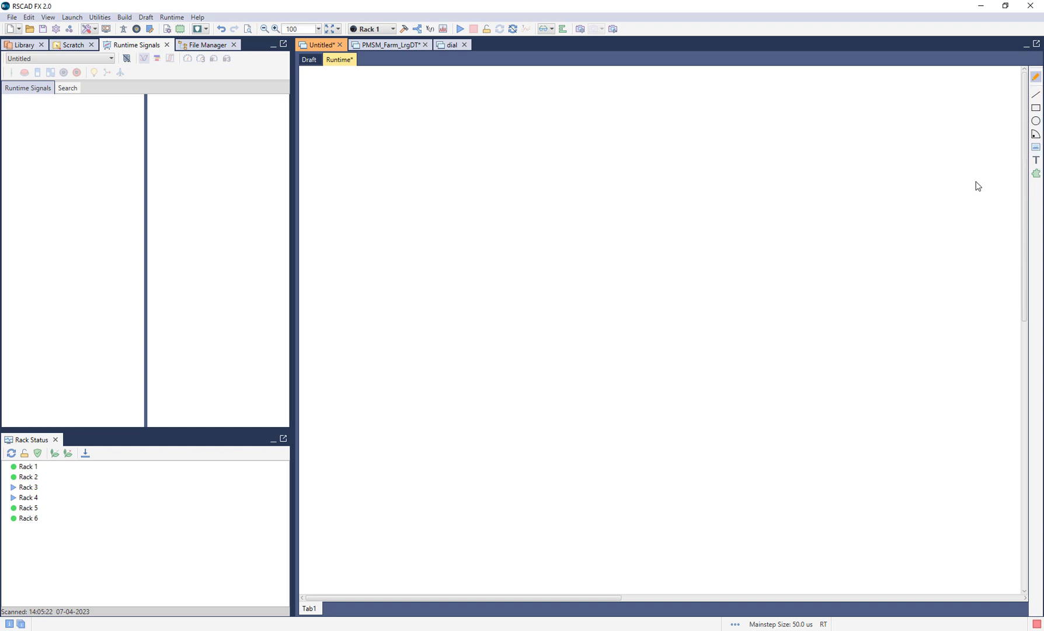
# Draw four rectangles on the Runtime canvas: two wide ones side by side, a large upright one below them, and a small square.
pyautogui.click(1036, 109)
pyautogui.moveTo(426, 123); pyautogui.dragTo(542, 172)
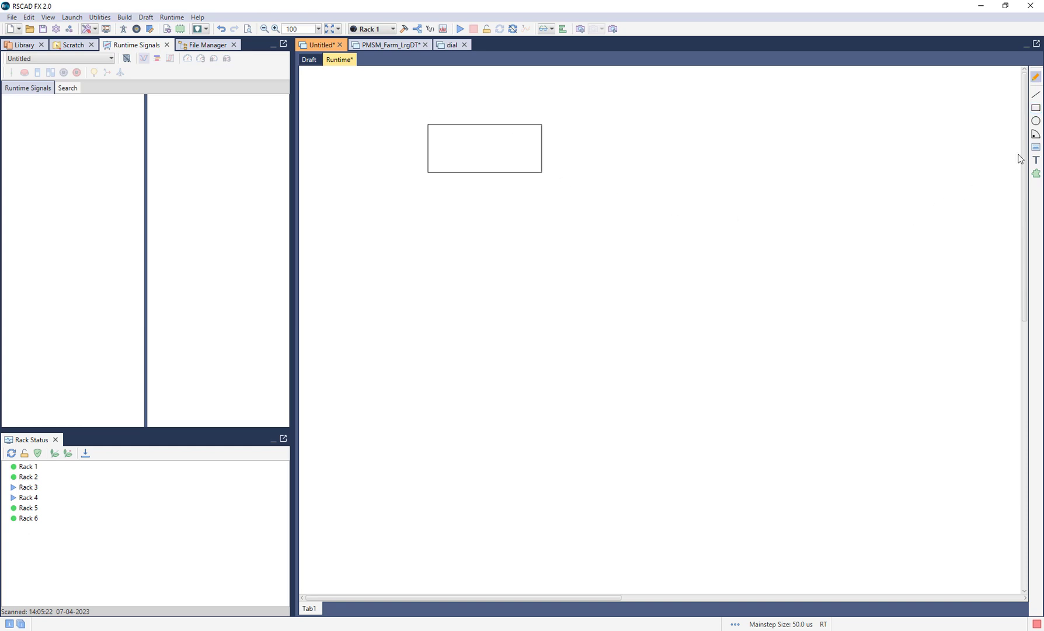
pyautogui.click(1037, 110)
pyautogui.moveTo(600, 125); pyautogui.dragTo(752, 180)
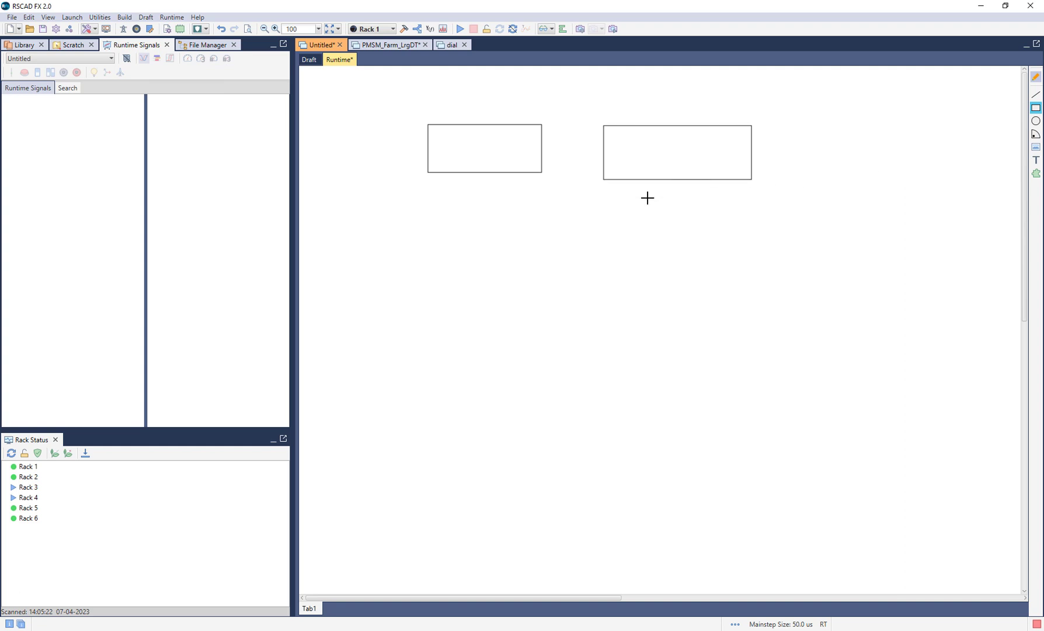
pyautogui.moveTo(502, 242); pyautogui.dragTo(622, 387)
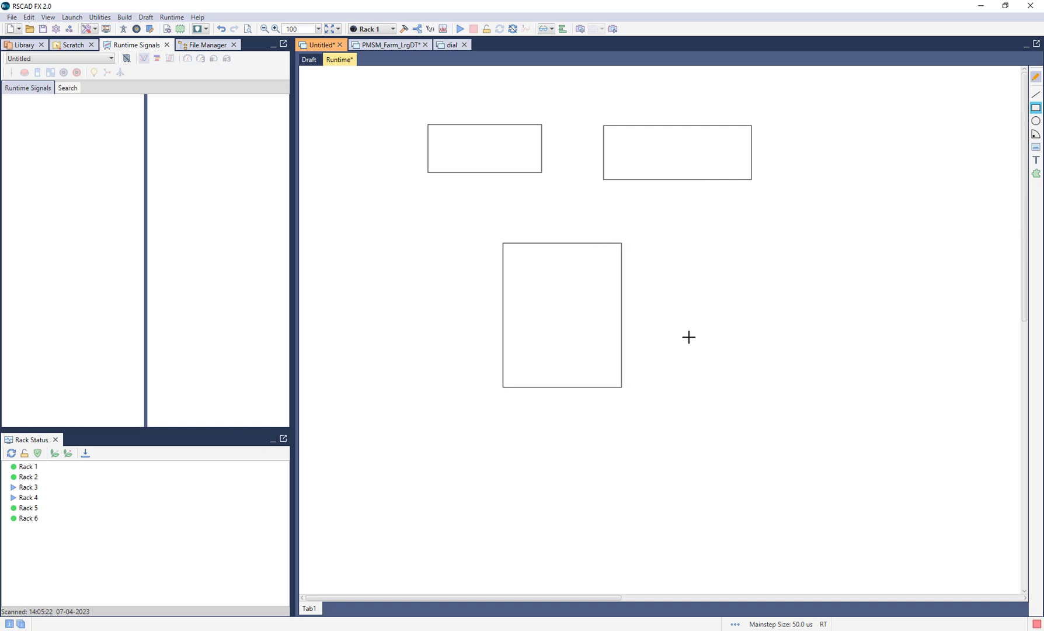
pyautogui.moveTo(720, 284); pyautogui.dragTo(752, 316)
pyautogui.press('Escape')
# Select all four rectangles, move them together down and to the right on the canvas, and deselect them.
pyautogui.moveTo(797, 99); pyautogui.dragTo(395, 459)
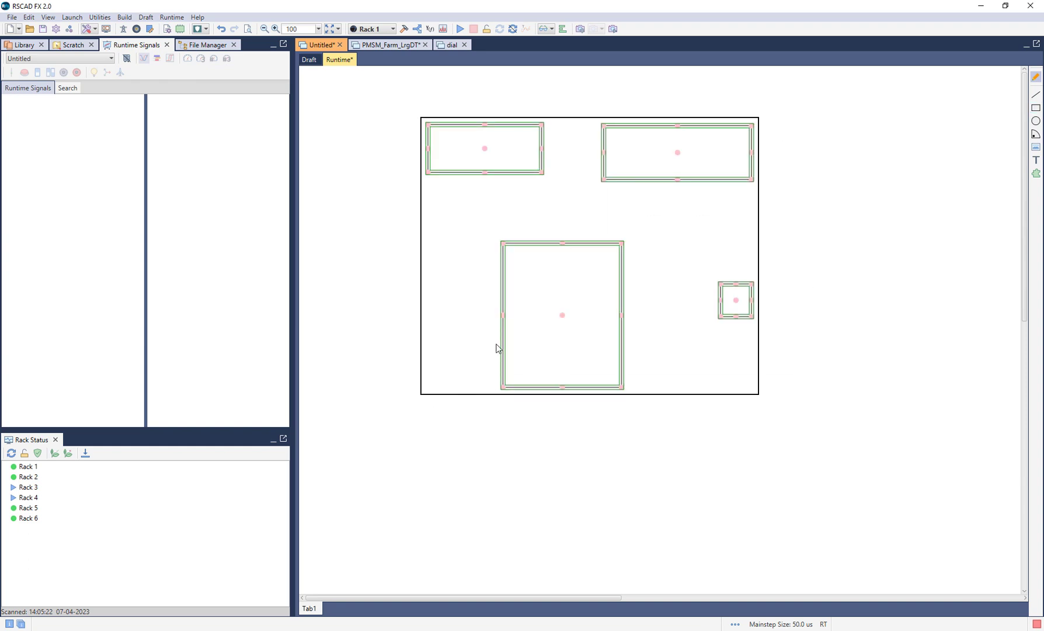
pyautogui.moveTo(717, 233); pyautogui.dragTo(772, 357)
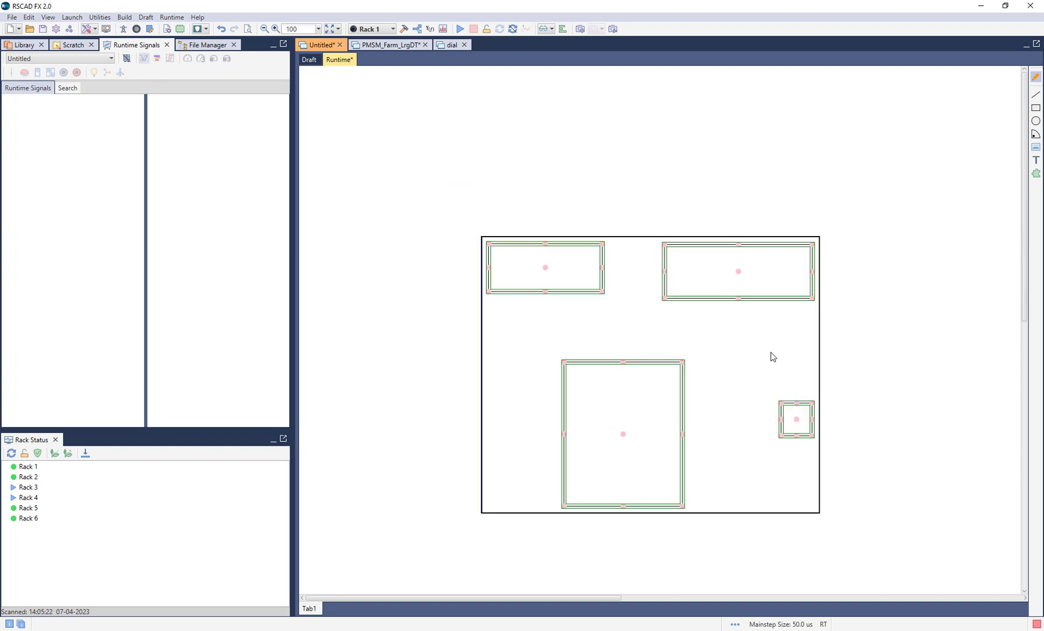
pyautogui.click(870, 338)
pyautogui.click(787, 300)
pyautogui.click(718, 186)
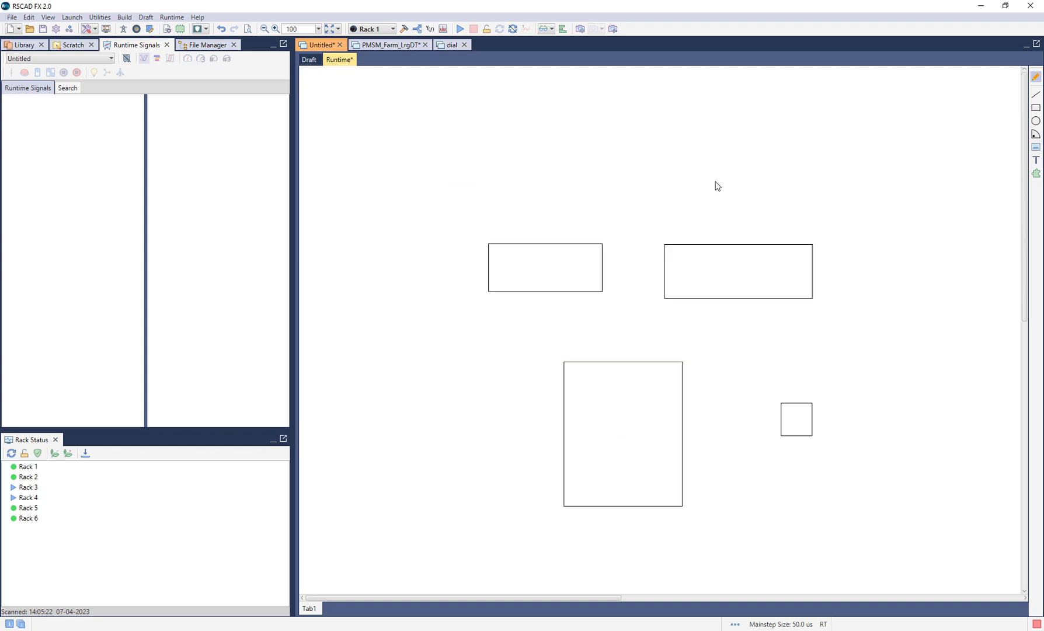
# Draw a fifth, larger rectangle above the two wide rectangles.
pyautogui.hotkey('ctrl', 'v')
pyautogui.moveTo(798, 168); pyautogui.dragTo(870, 99)
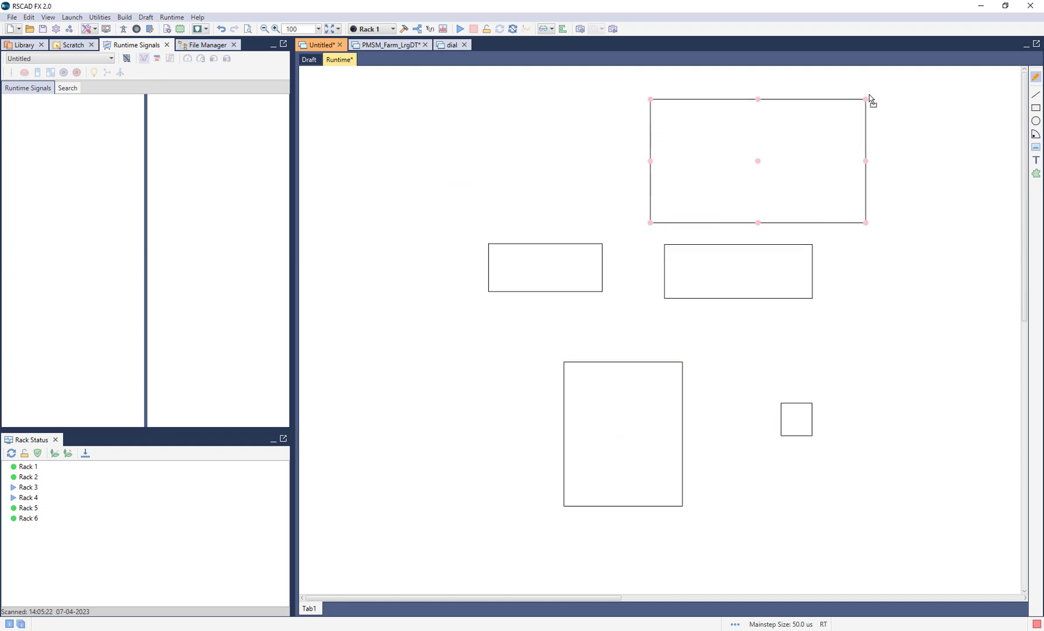
pyautogui.click(918, 121)
# Draw a slanted line, an ellipse and an arc one below another to the right of the rectangles.
pyautogui.click(1035, 95)
pyautogui.moveTo(980, 121); pyautogui.dragTo(970, 187)
pyautogui.click(1037, 120)
pyautogui.moveTo(922, 238); pyautogui.dragTo(970, 296)
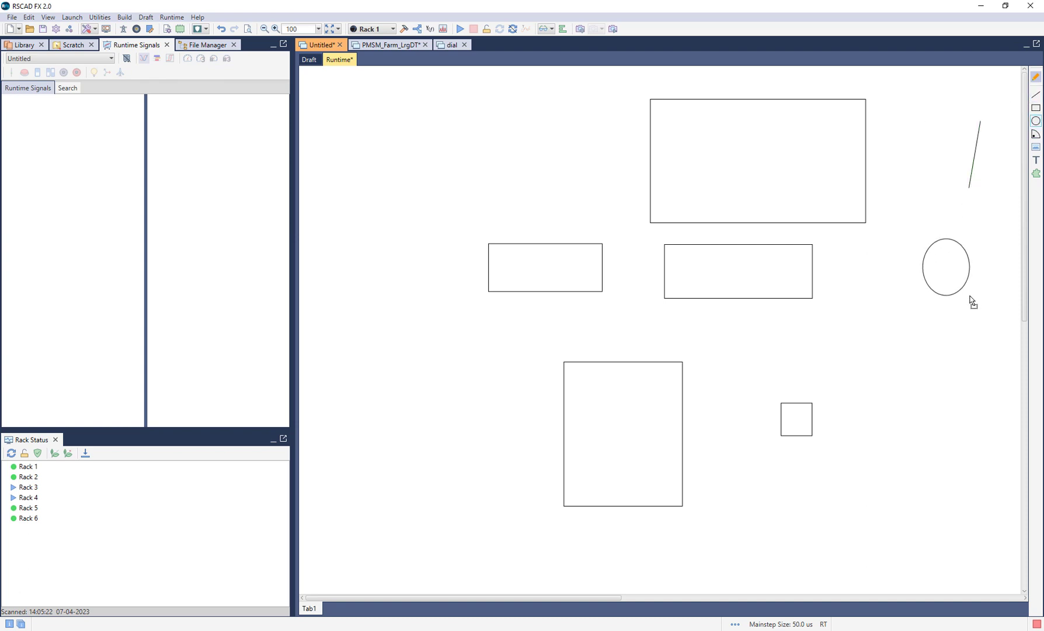
pyautogui.click(1036, 135)
pyautogui.moveTo(885, 391); pyautogui.dragTo(927, 361)
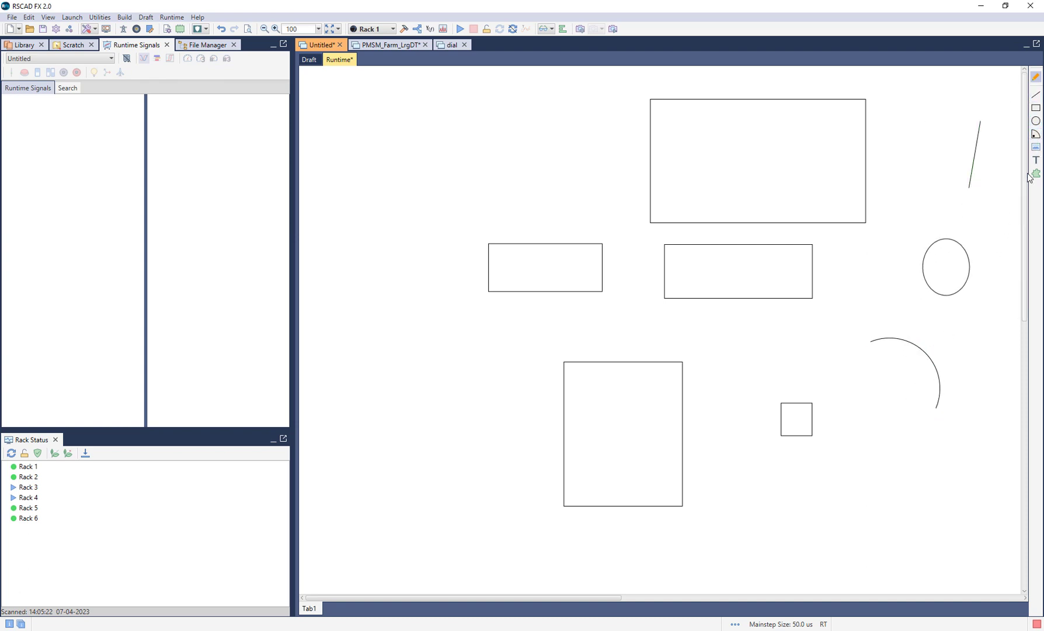
# Embed the SOLAR PANEL.png image from Documents beside the upright rectangle and place a default text object below the image.
pyautogui.click(1036, 146)
pyautogui.click(373, 430)
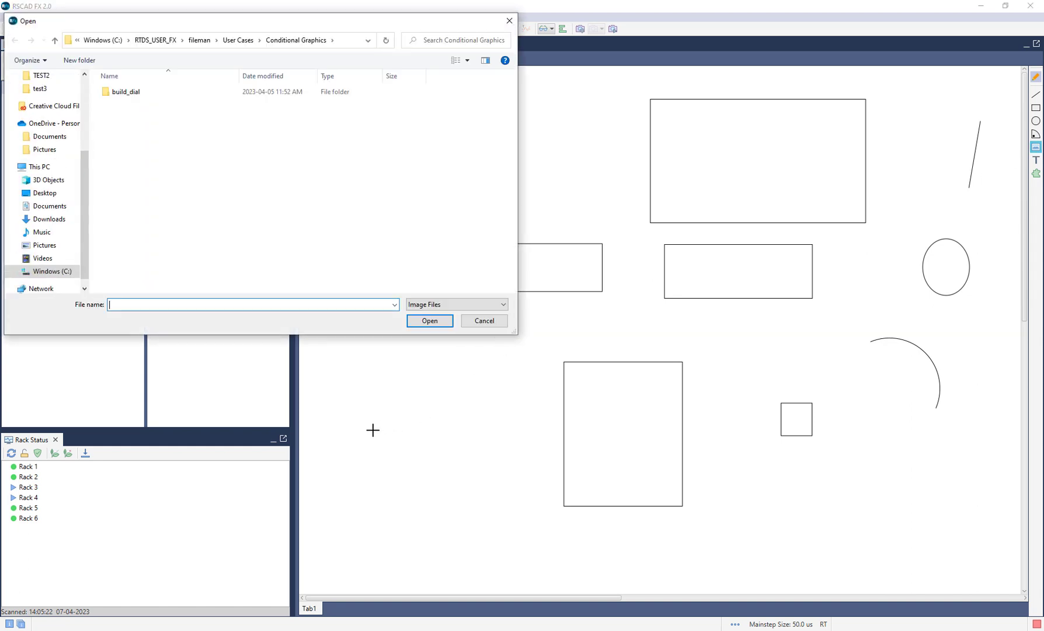
pyautogui.click(44, 206)
pyautogui.doubleClick(127, 119)
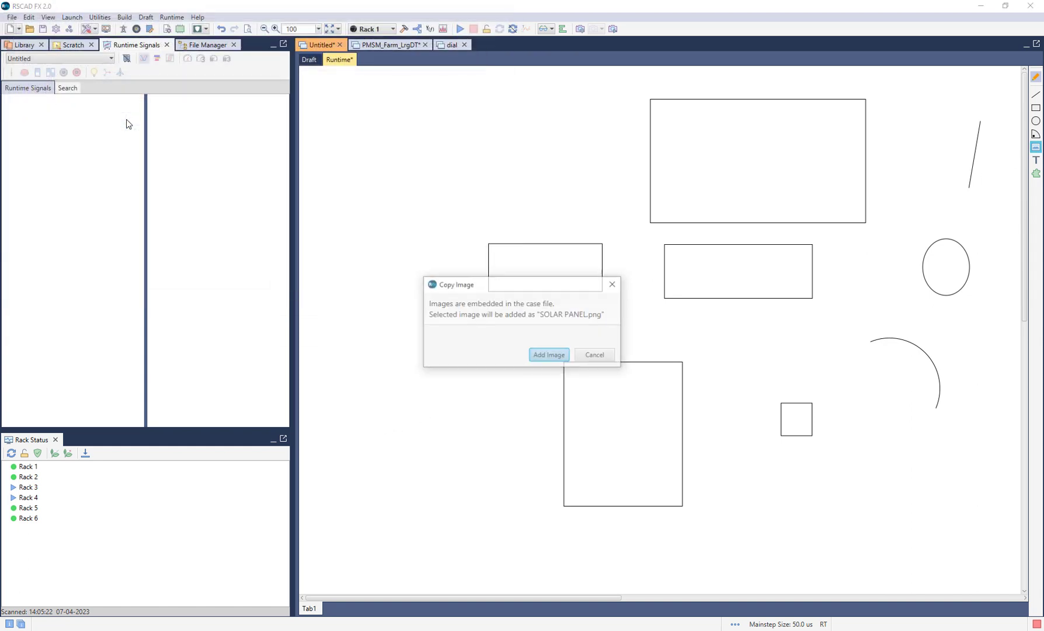
pyautogui.click(550, 354)
pyautogui.moveTo(362, 576); pyautogui.dragTo(448, 400)
pyautogui.click(472, 464)
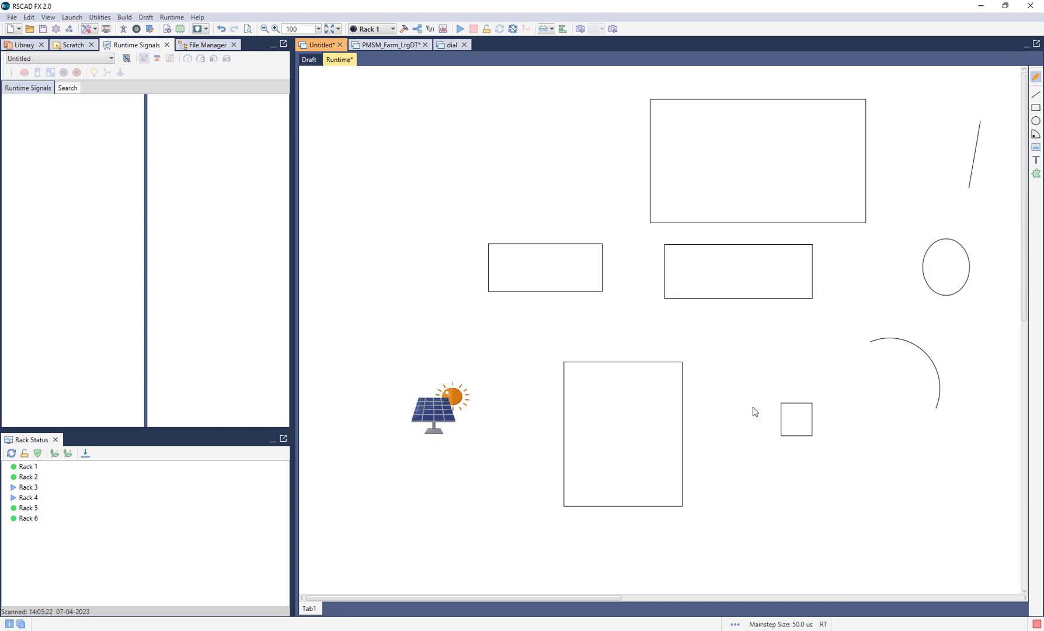
pyautogui.click(1036, 160)
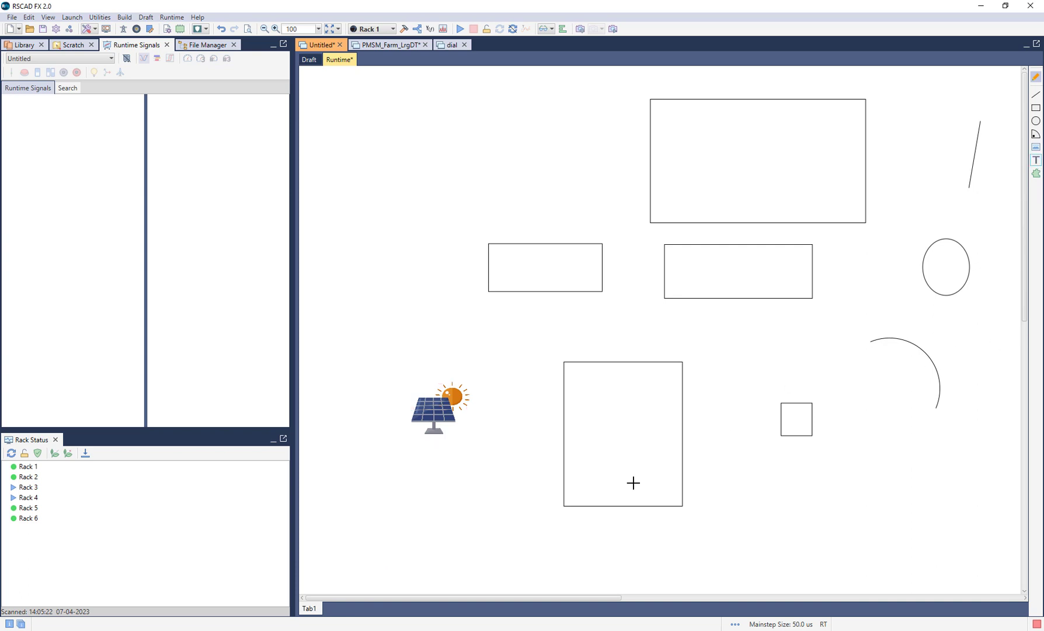
pyautogui.click(380, 473)
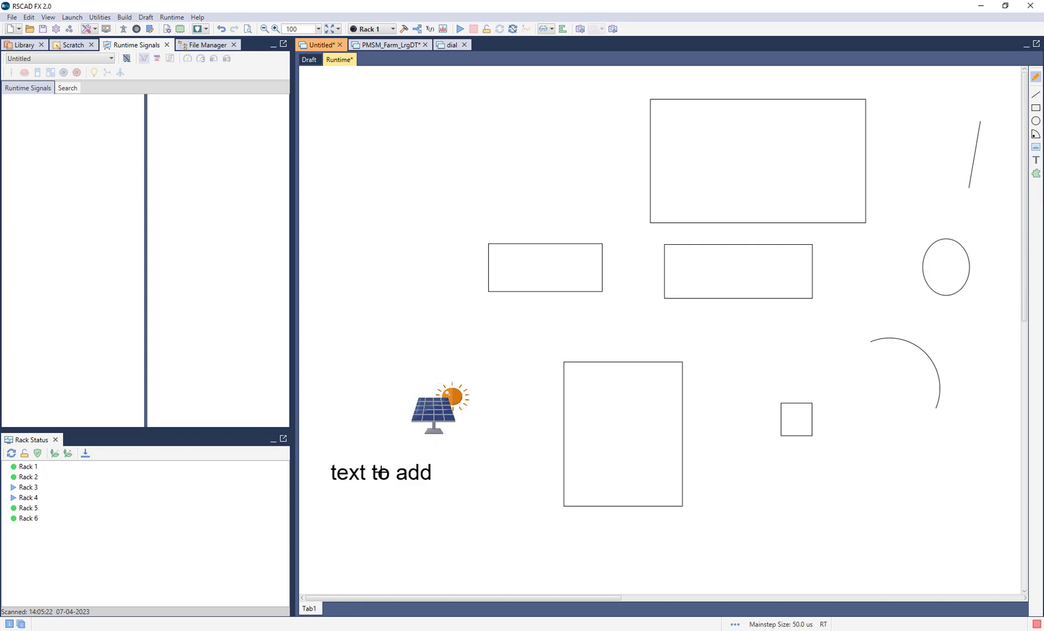
# Insert the transformer_3ph.rt_macro drawing below the text, enlarge it and deselect it.
pyautogui.click(1036, 173)
pyautogui.click(449, 529)
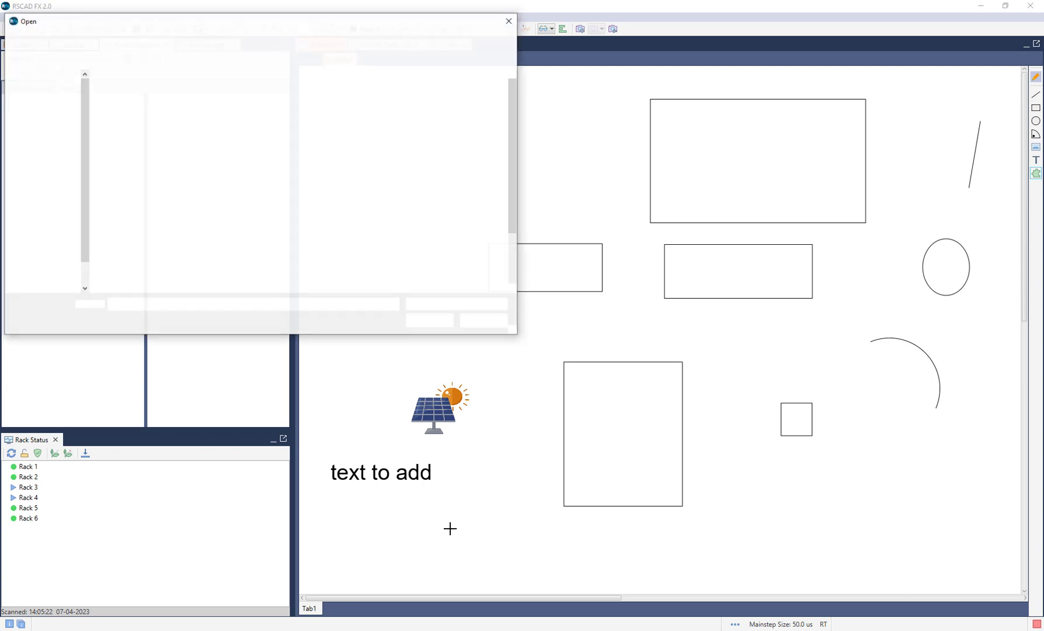
pyautogui.scroll(-3, 269, 294)
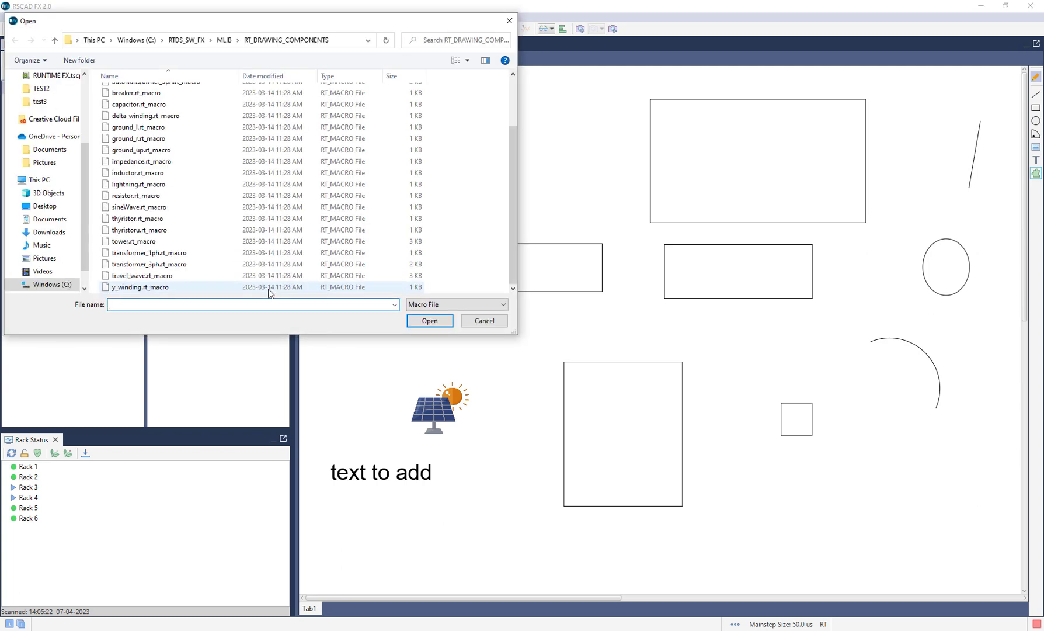
pyautogui.doubleClick(238, 270)
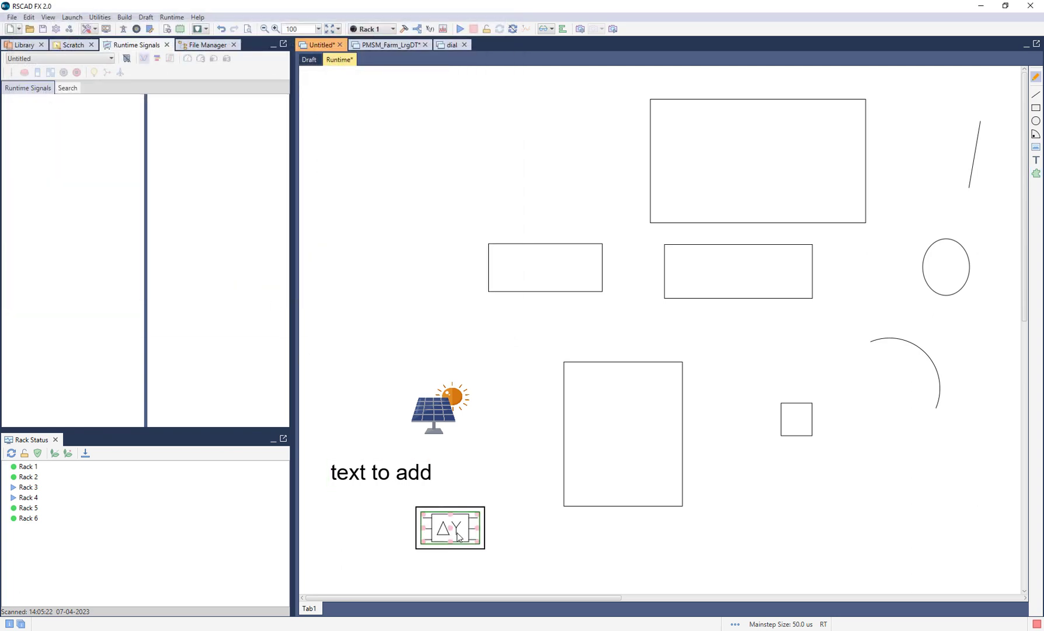
pyautogui.moveTo(486, 551); pyautogui.dragTo(520, 567)
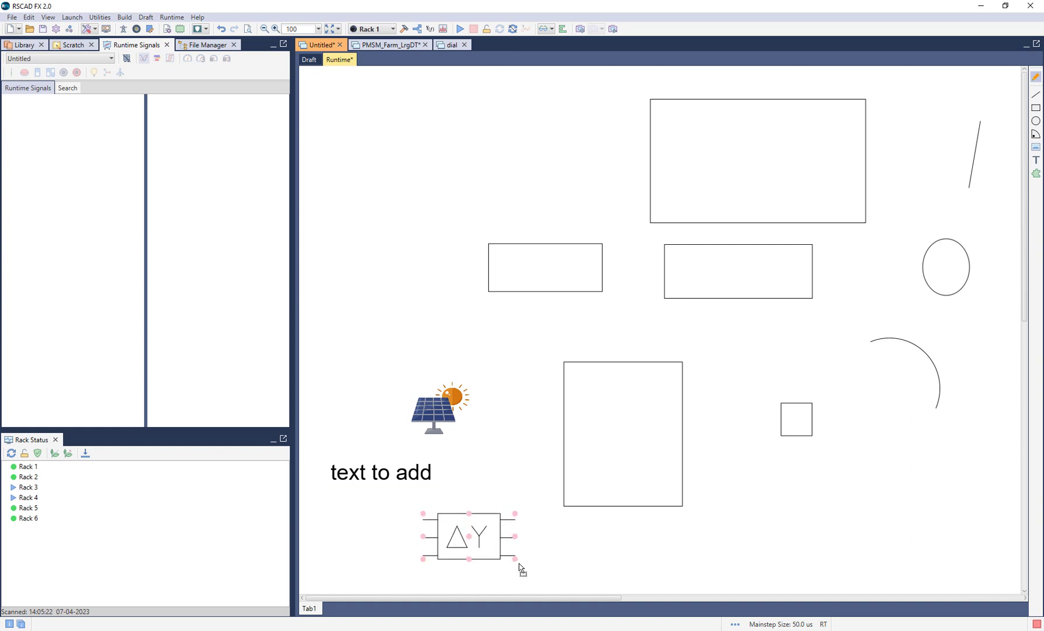
pyautogui.click(560, 569)
# Delete every shape, image and text on the Runtime canvas except the large upper rectangle.
pyautogui.moveTo(326, 328); pyautogui.dragTo(1009, 575)
pyautogui.press('Delete')
pyautogui.moveTo(1002, 109); pyautogui.dragTo(927, 315)
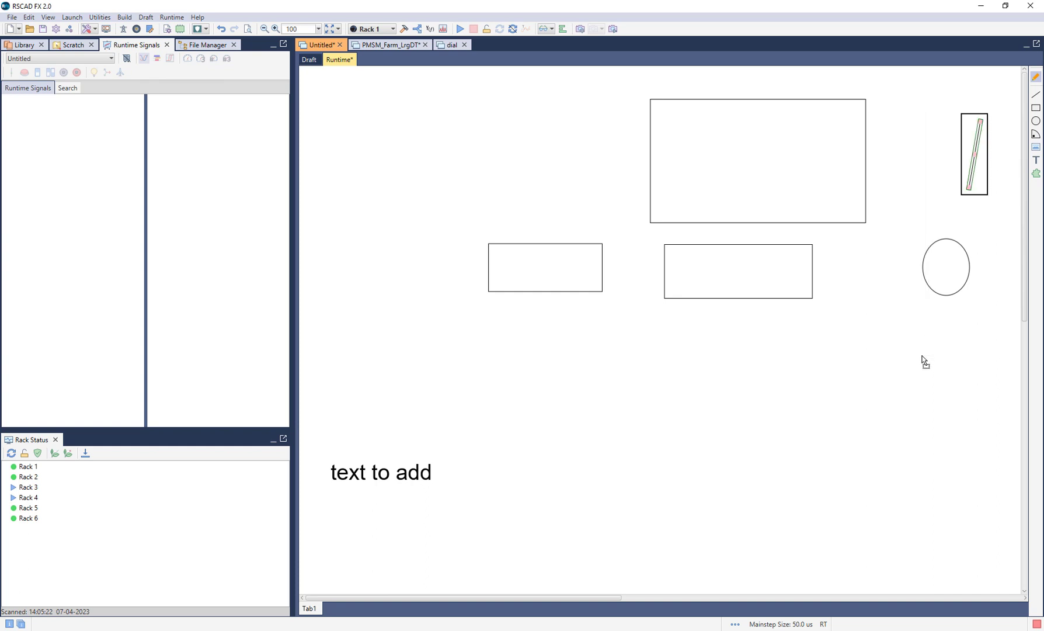
pyautogui.press('Delete')
pyautogui.moveTo(988, 216); pyautogui.dragTo(885, 352)
pyautogui.press('Delete')
pyautogui.moveTo(442, 348); pyautogui.dragTo(899, 253)
pyautogui.press('Delete')
pyautogui.click(393, 473)
pyautogui.press('Delete')
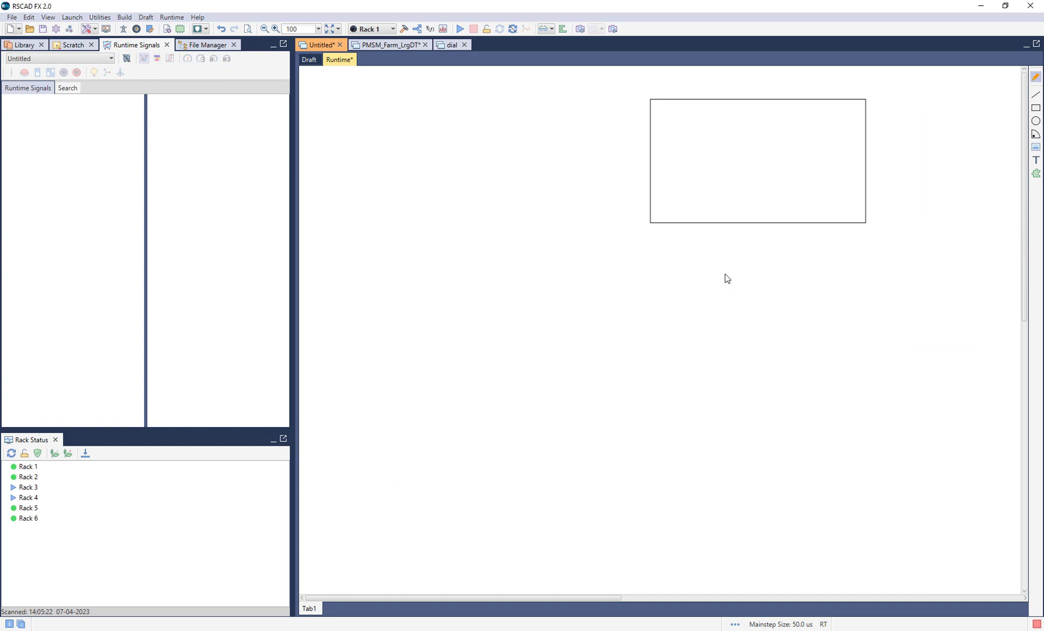
# Set the large rectangle's line weight to 3.00, line color to Magenta and line style to DASHED.
pyautogui.doubleClick(776, 225)
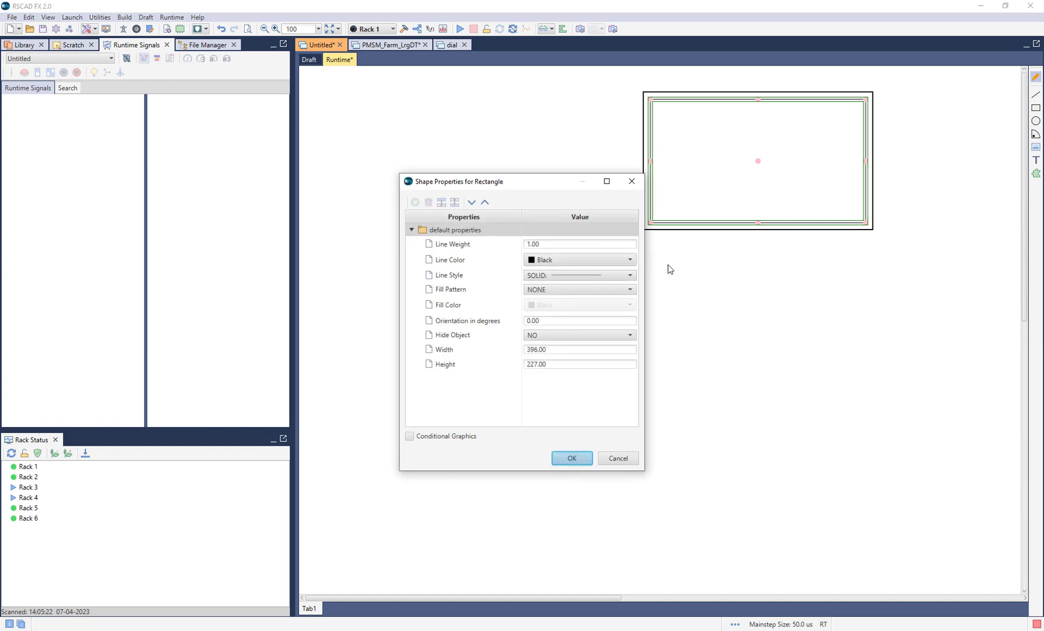
pyautogui.click(550, 244)
pyautogui.write('3')
pyautogui.press('Return')
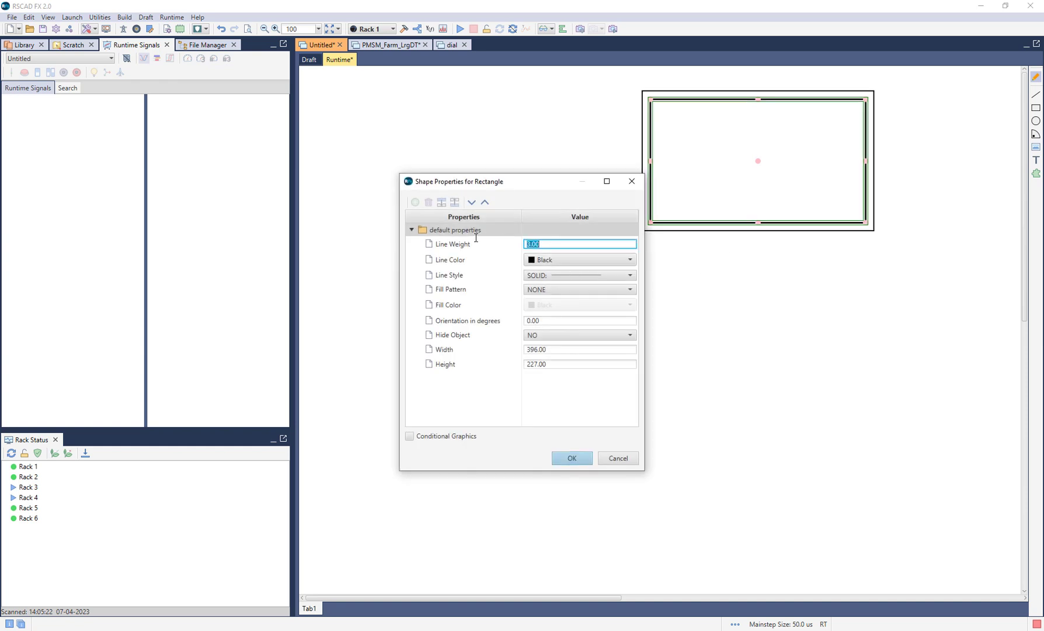
pyautogui.click(558, 263)
pyautogui.click(570, 279)
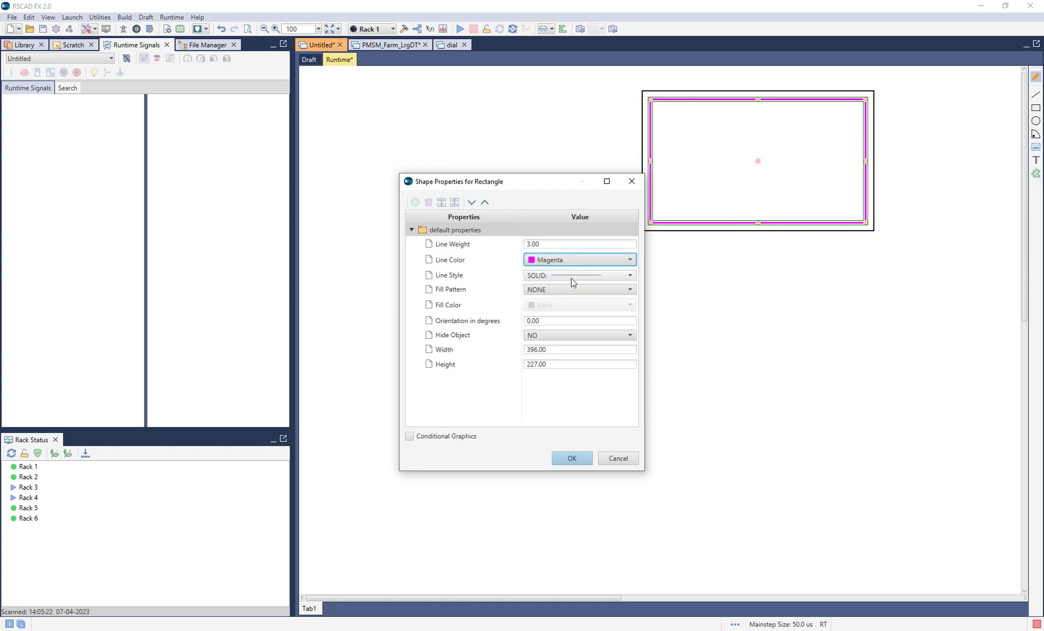
pyautogui.click(571, 282)
pyautogui.click(570, 293)
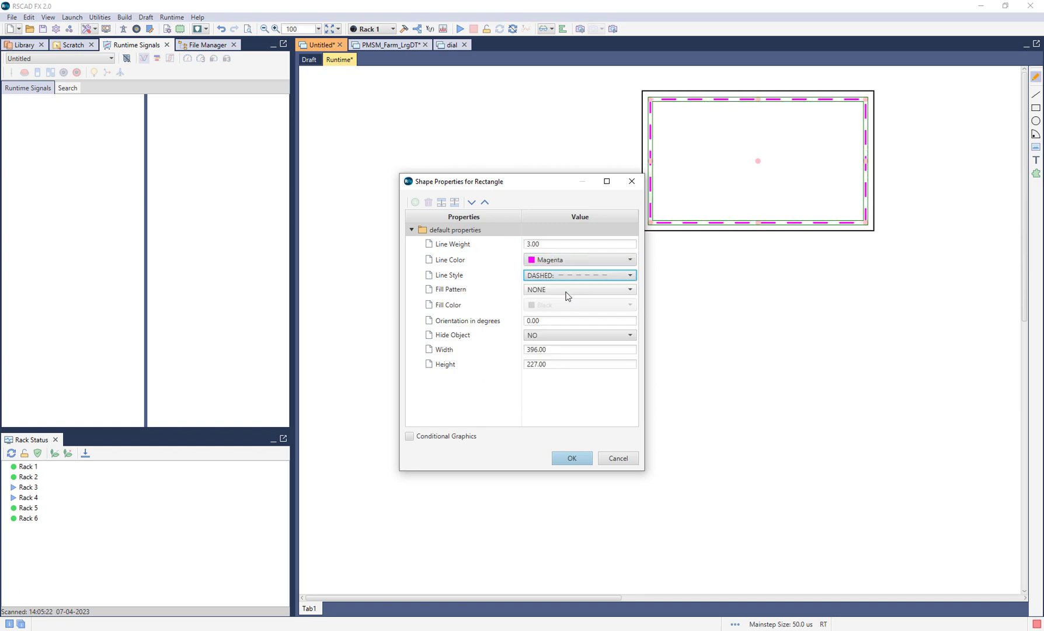
# Give the rectangle a SOLID fill in color #99cc99 and set its orientation to 45 degrees.
pyautogui.click(563, 290)
pyautogui.click(558, 310)
pyautogui.click(550, 305)
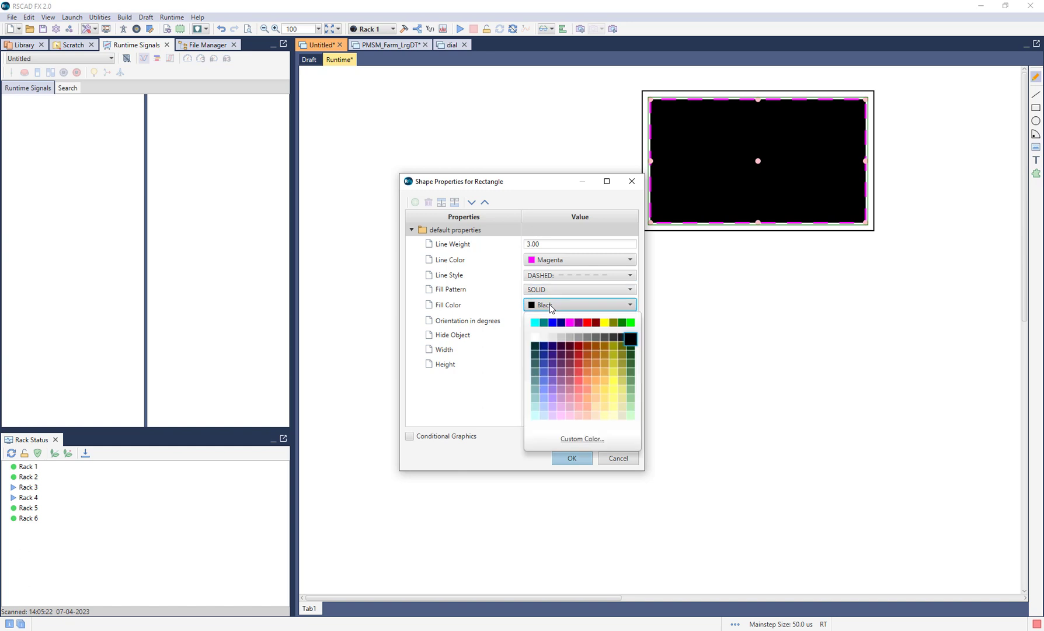
pyautogui.click(624, 397)
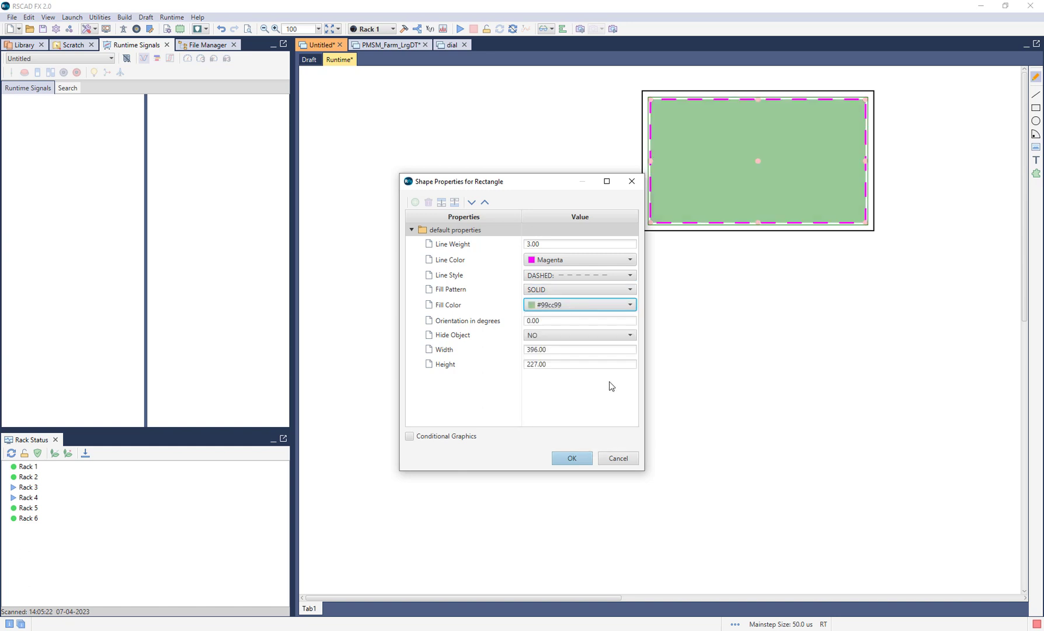
pyautogui.click(619, 321)
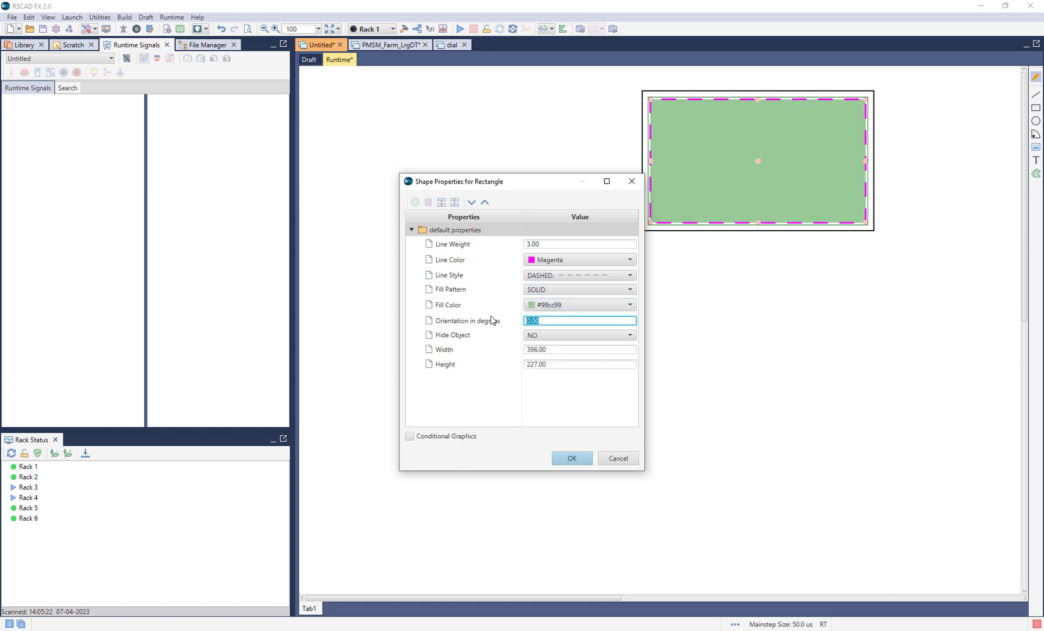
pyautogui.press('Return')
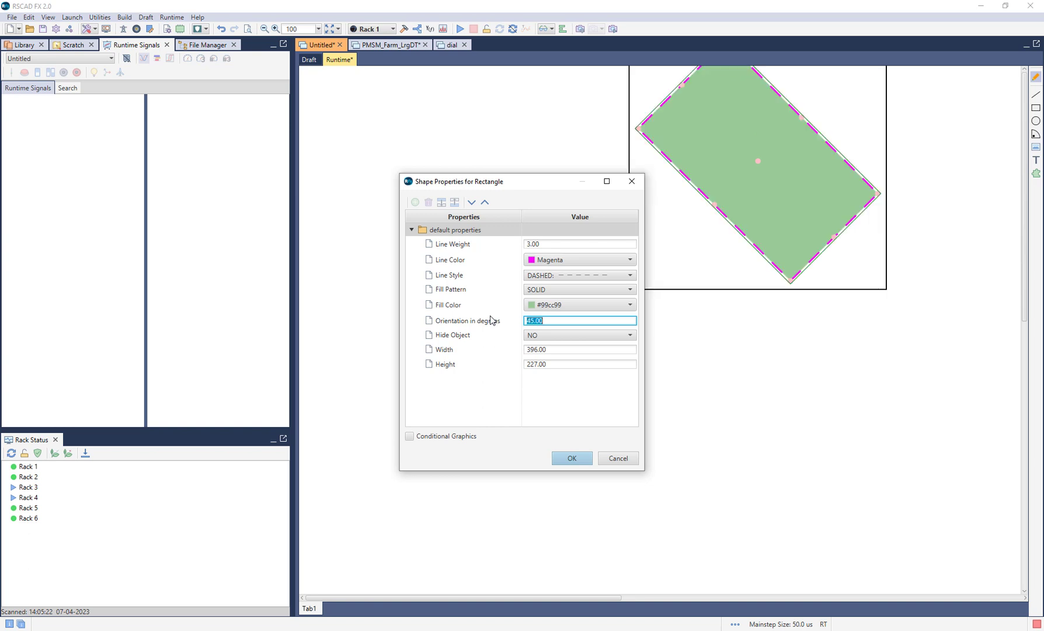
# Switch the rectangle's Hide Object property to YES and back to NO, and apply the shape properties.
pyautogui.click(564, 402)
pyautogui.click(553, 347)
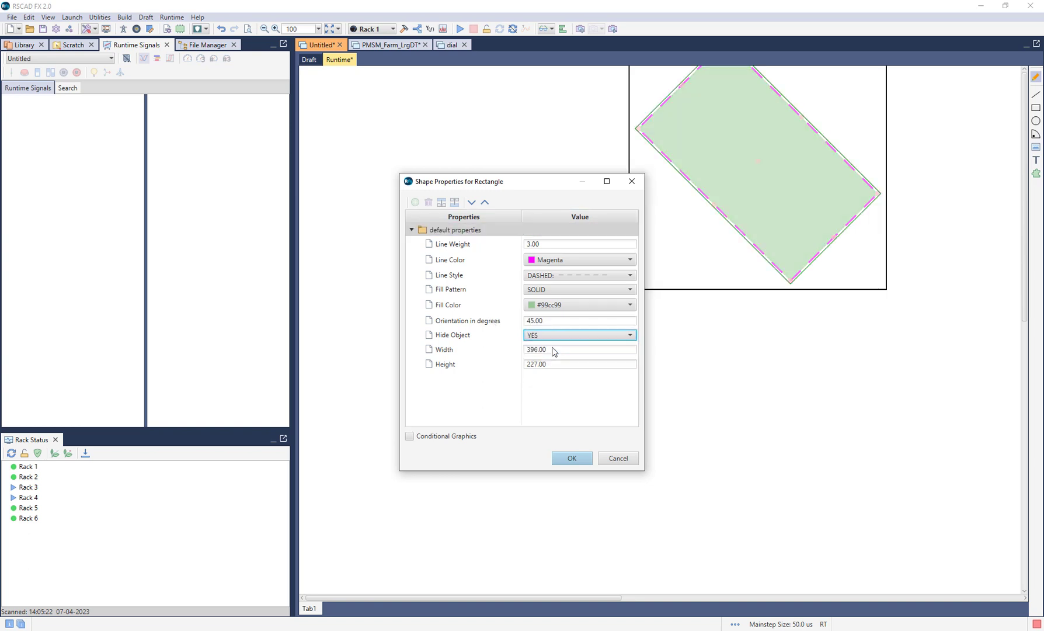
pyautogui.click(547, 336)
pyautogui.click(545, 358)
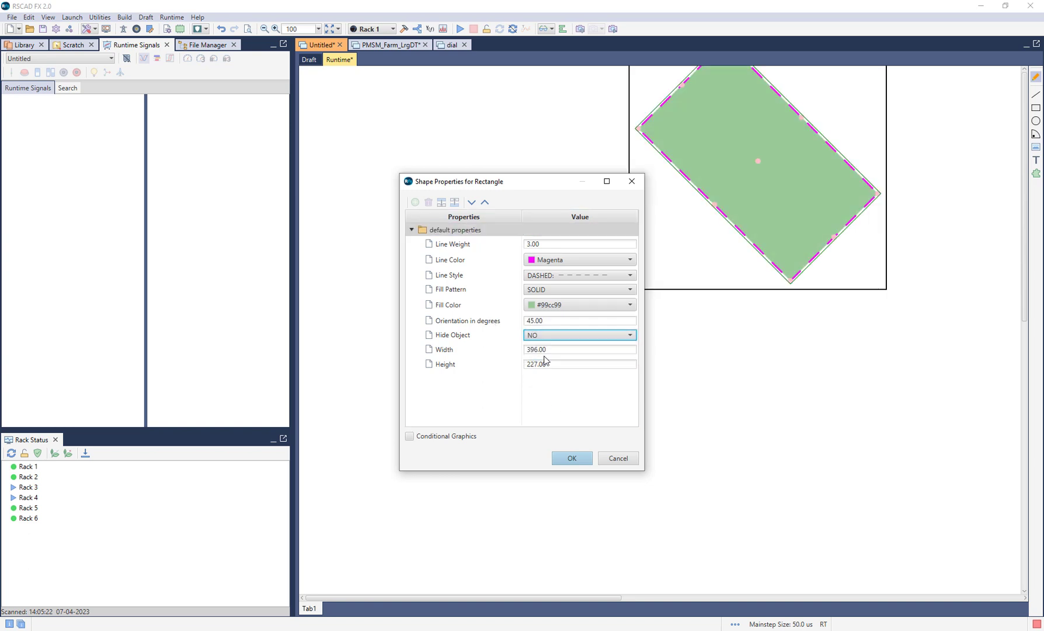
pyautogui.click(573, 458)
pyautogui.click(560, 435)
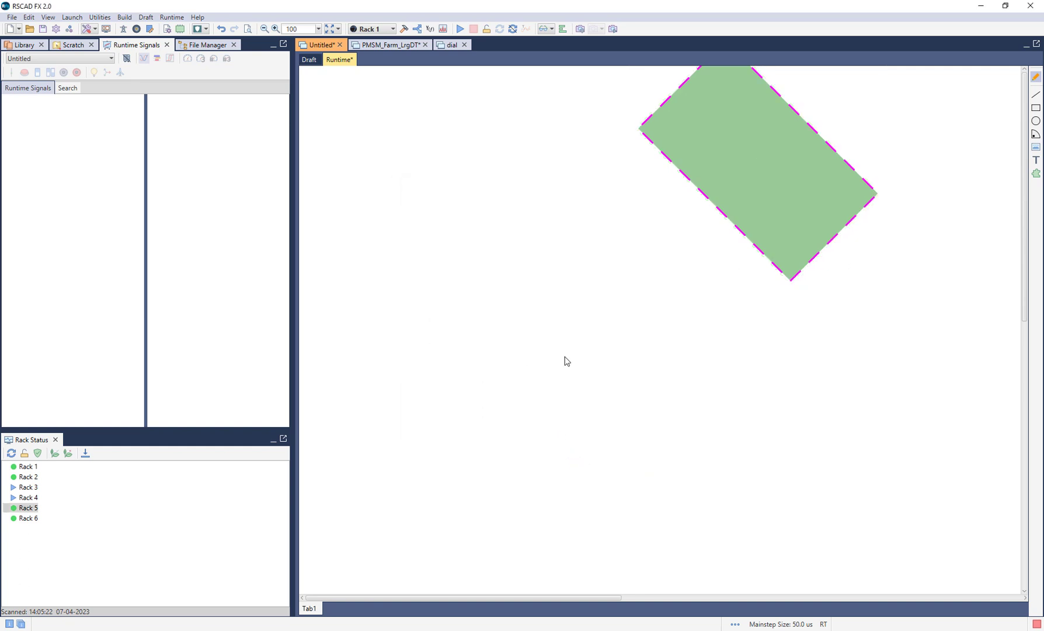
# Switch to the dial case and review the DIAL1 component's configuration and integer data for its positions.
pyautogui.click(447, 46)
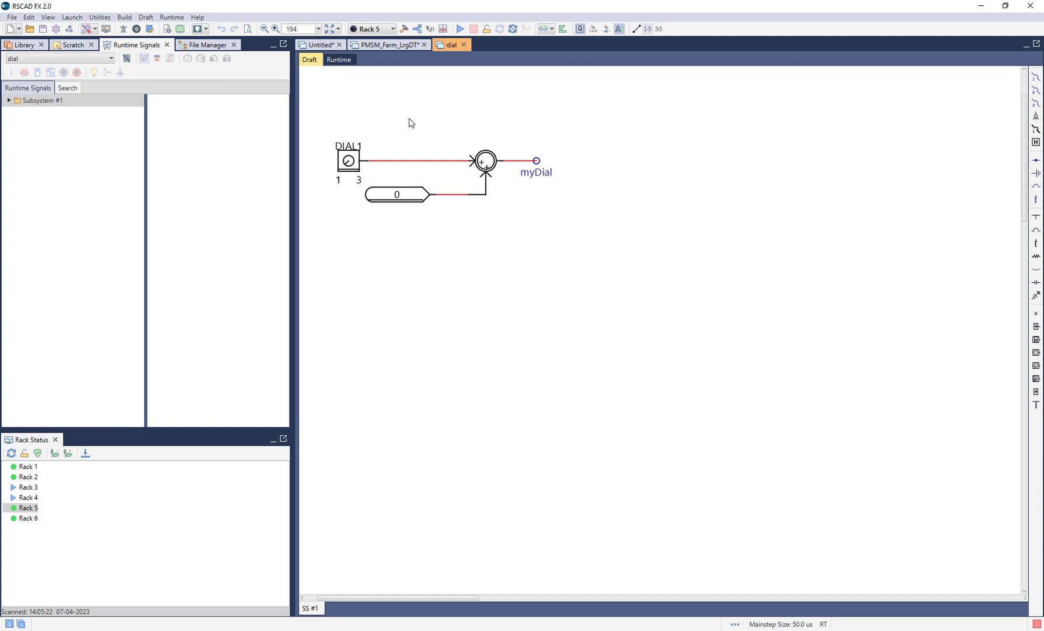
pyautogui.doubleClick(356, 155)
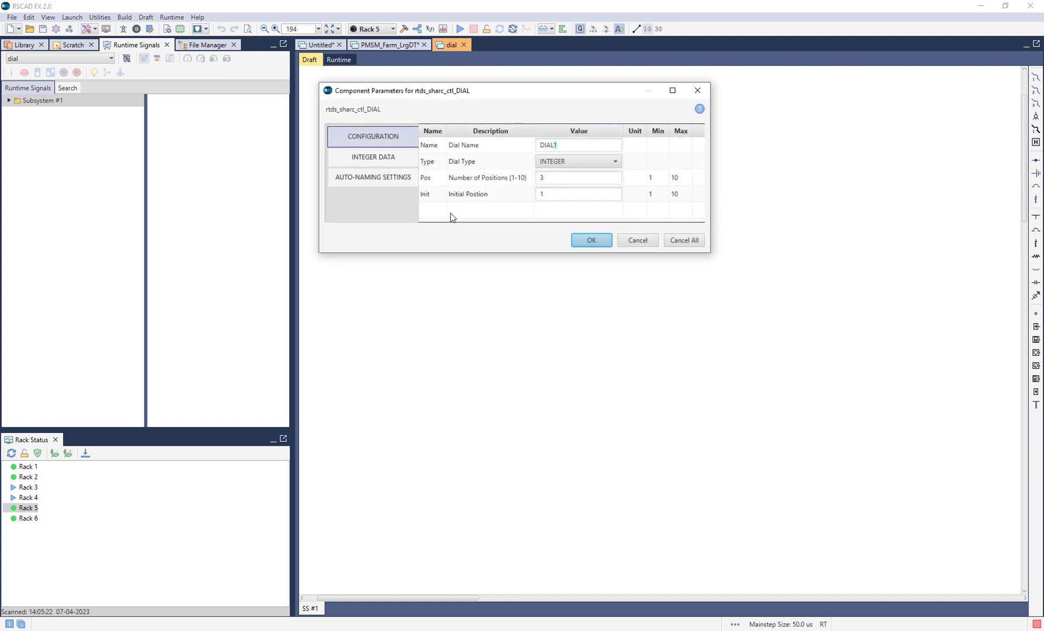
pyautogui.click(396, 159)
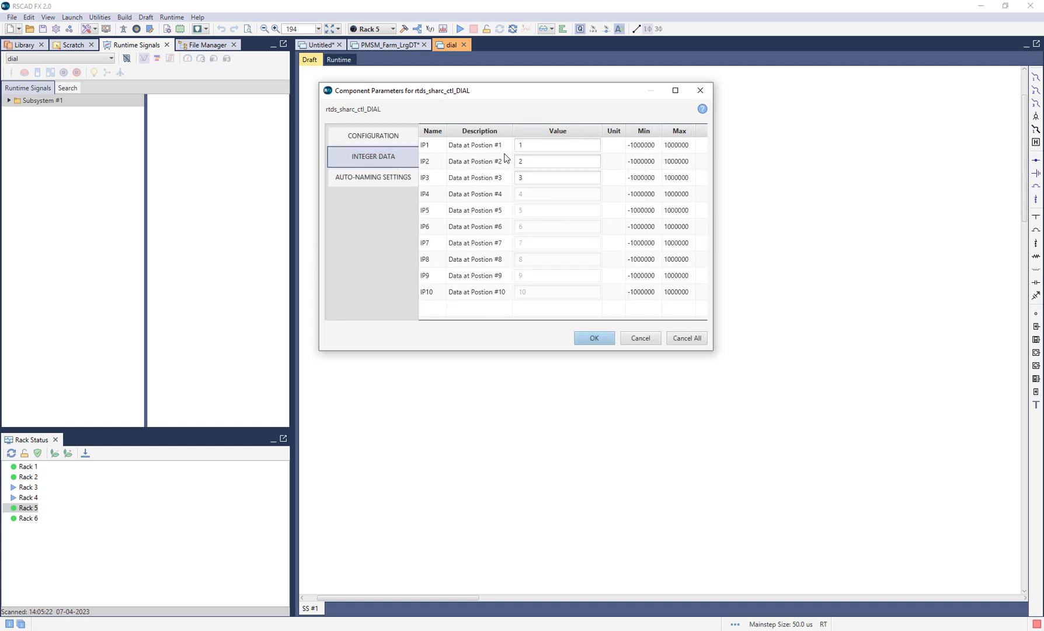
pyautogui.click(586, 337)
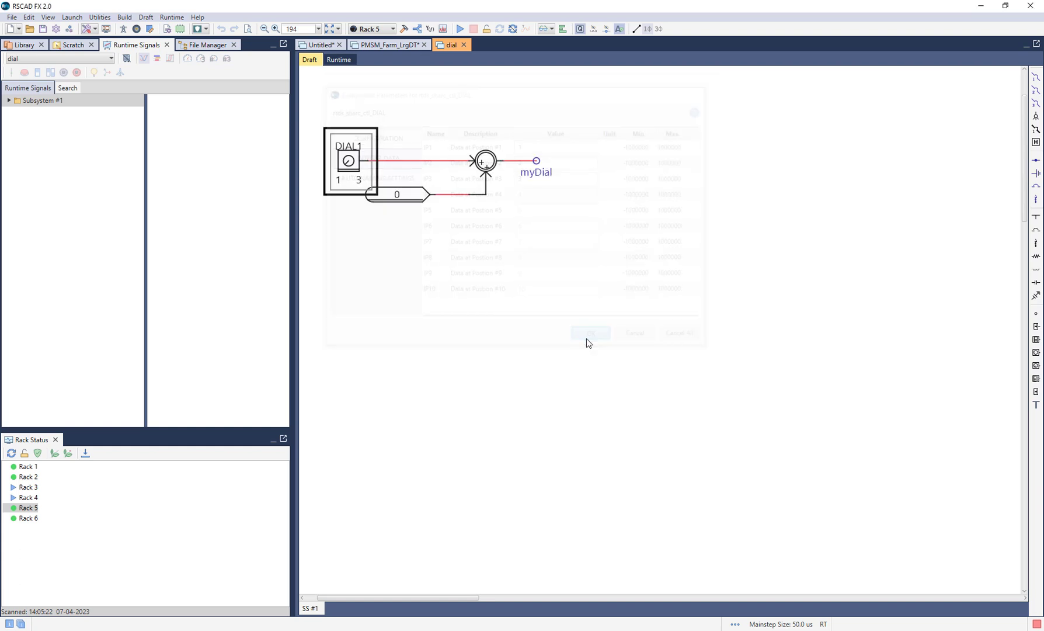
# Compile the dial case and draw a rectangle about 326 by 160 on its Runtime canvas.
pyautogui.click(405, 28)
pyautogui.click(339, 60)
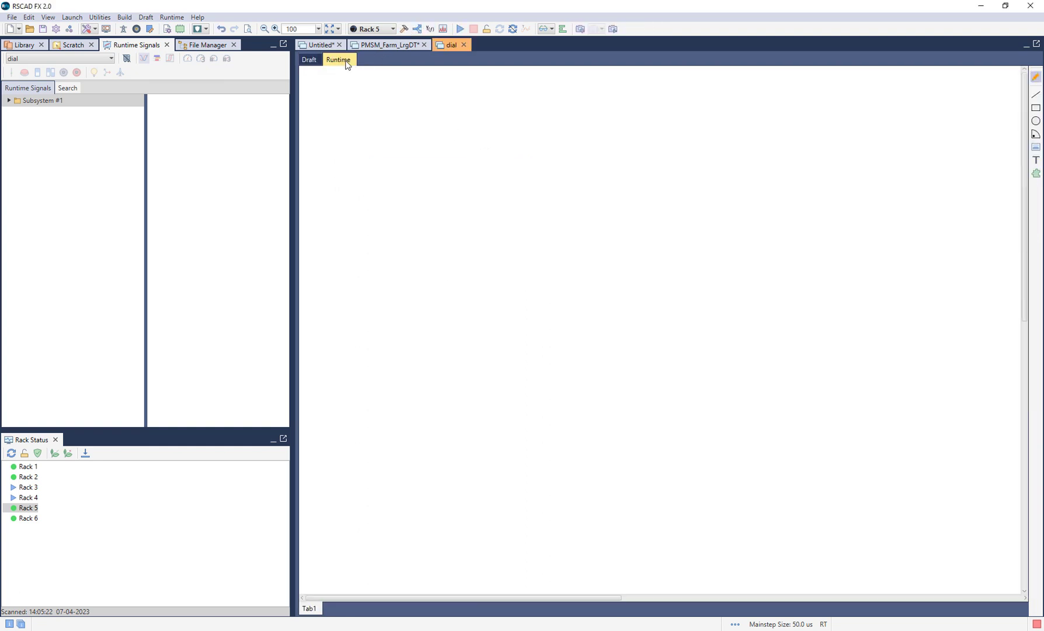
pyautogui.click(1035, 109)
pyautogui.moveTo(546, 160); pyautogui.dragTo(724, 247)
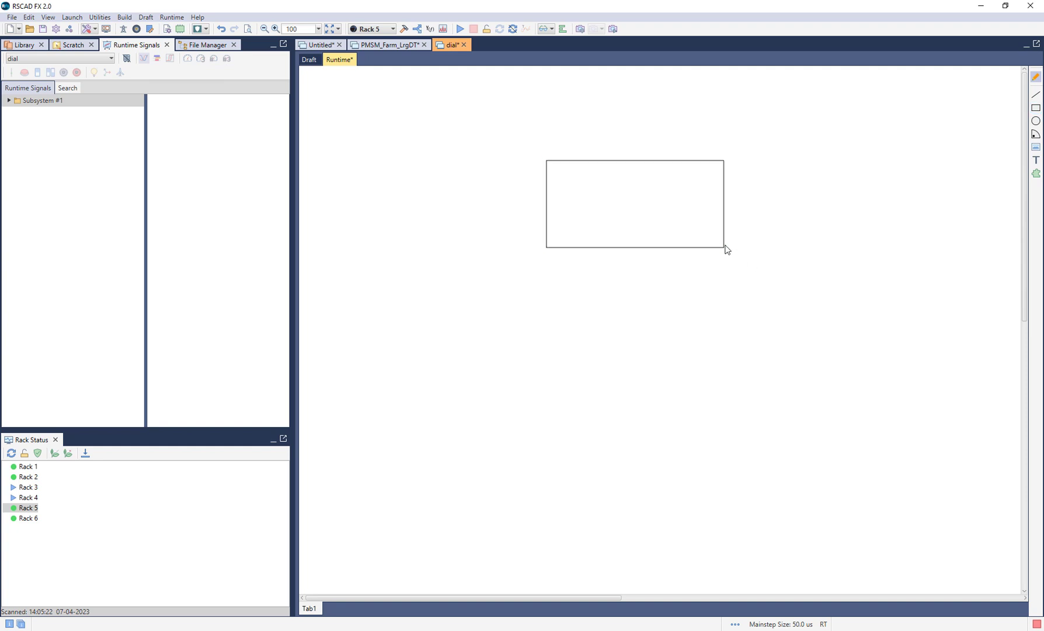
# Set the new rectangle's fill pattern to SOLID and its fill color to Red.
pyautogui.doubleClick(633, 203)
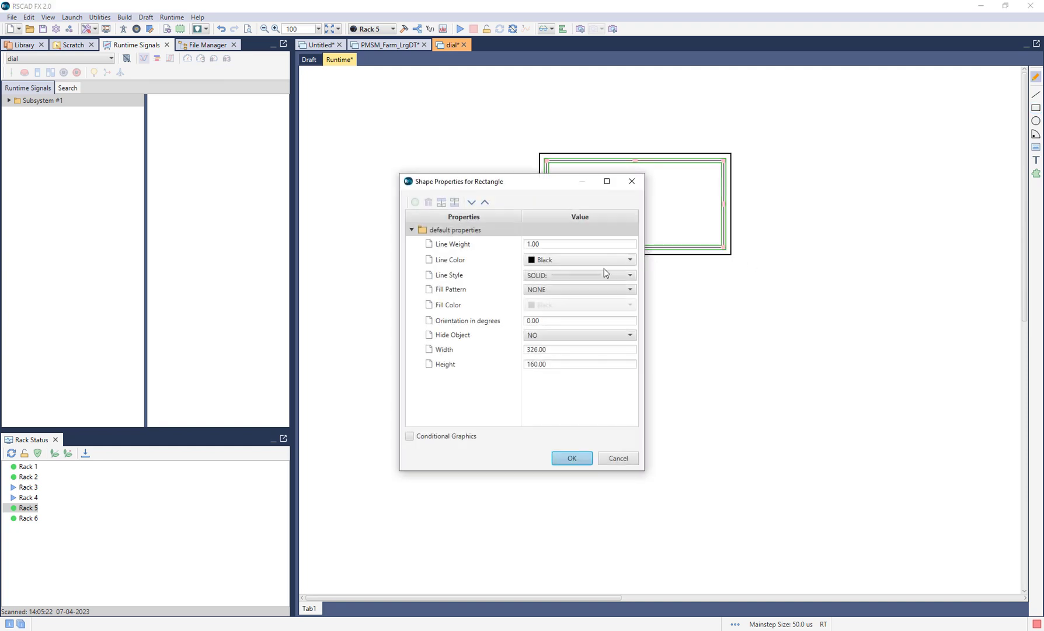
pyautogui.click(557, 290)
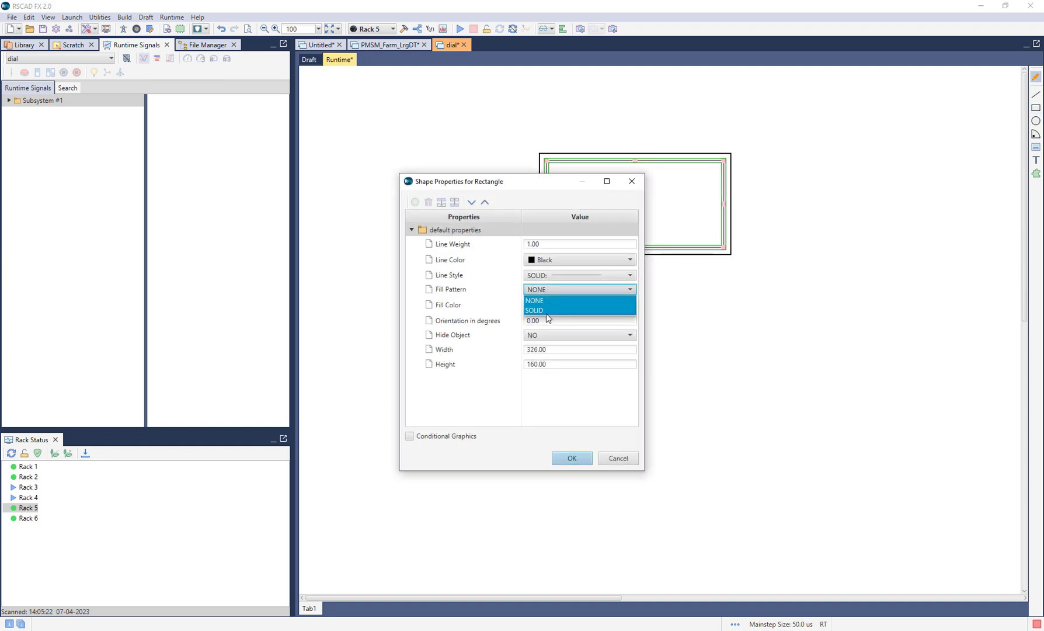
pyautogui.click(545, 310)
pyautogui.click(543, 308)
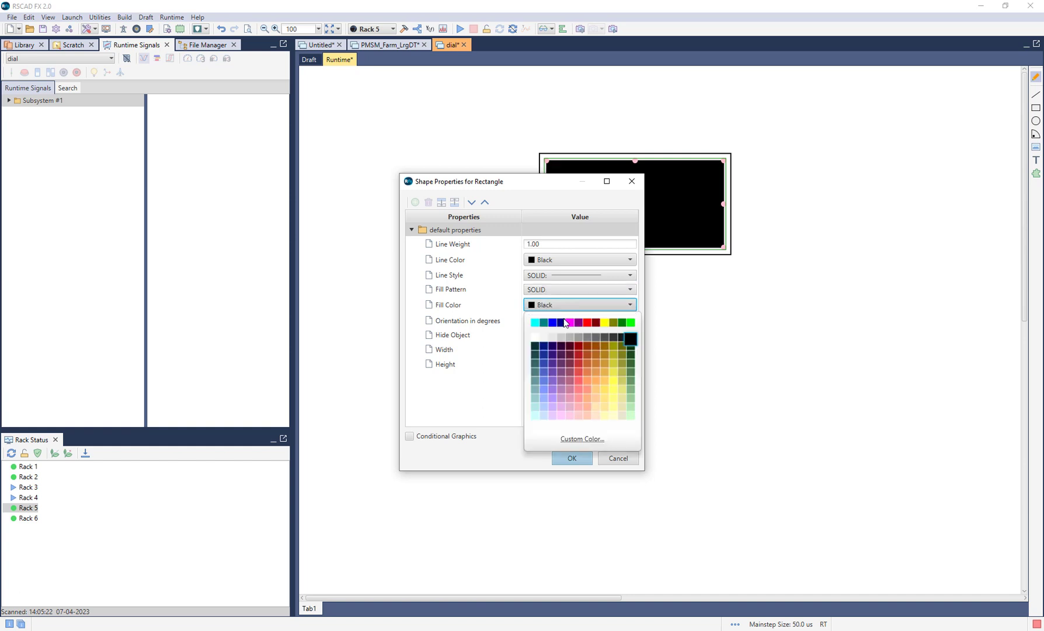
pyautogui.click(587, 323)
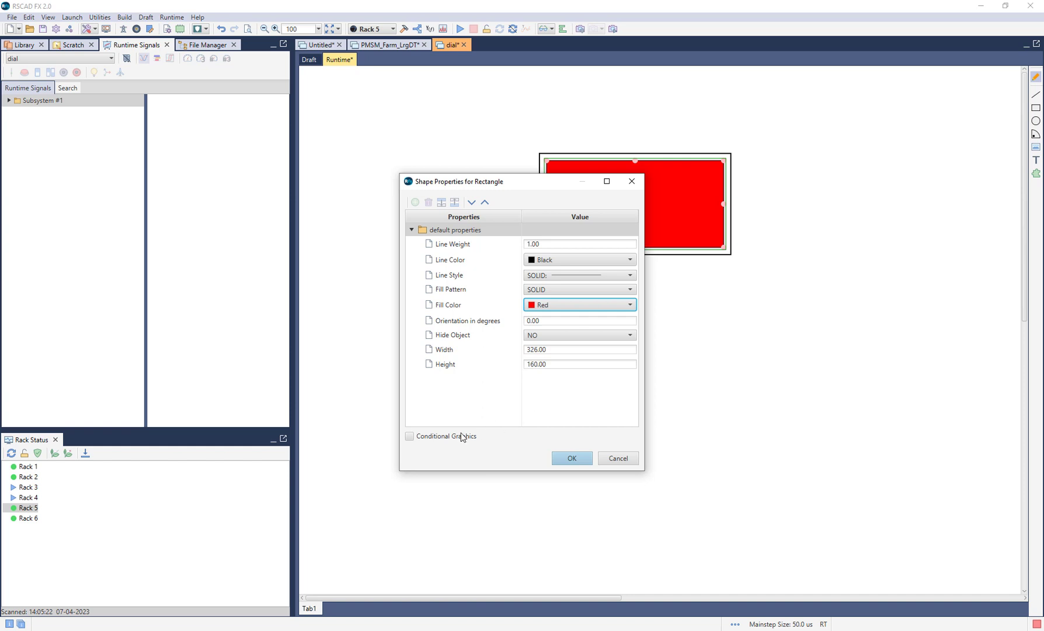
# Enable conditional graphics for the rectangle and review the if and else property groups.
pyautogui.click(410, 436)
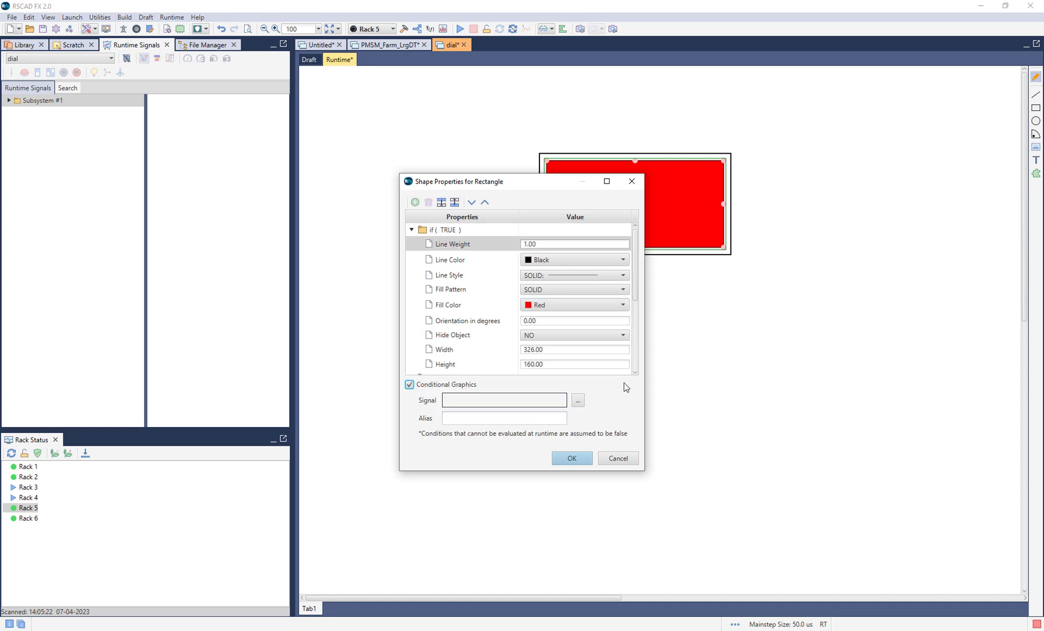
pyautogui.scroll(-2, 640, 302)
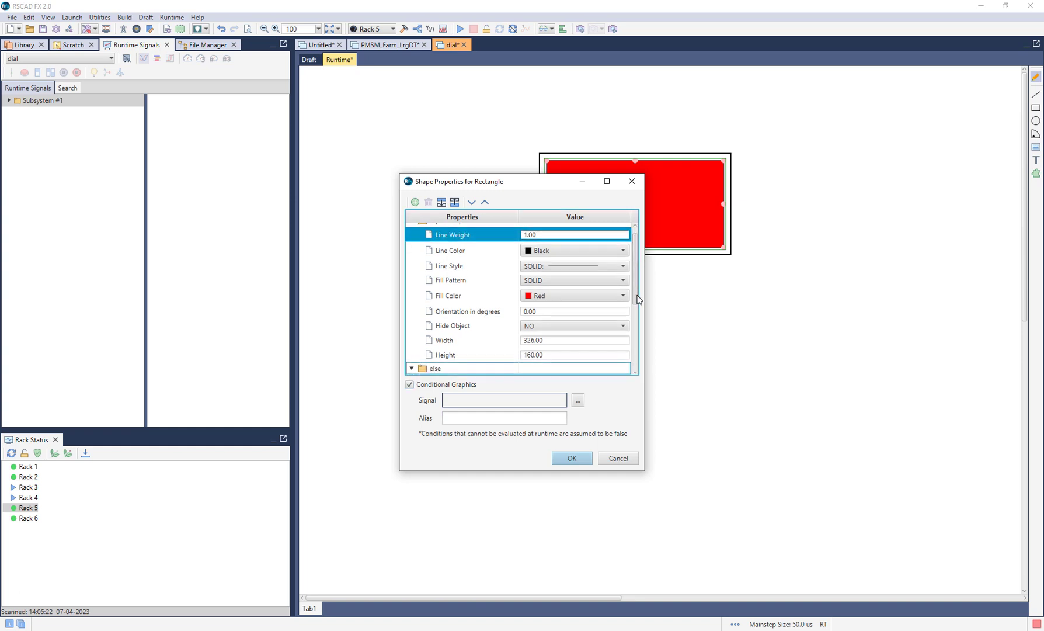
pyautogui.moveTo(639, 304); pyautogui.dragTo(641, 360)
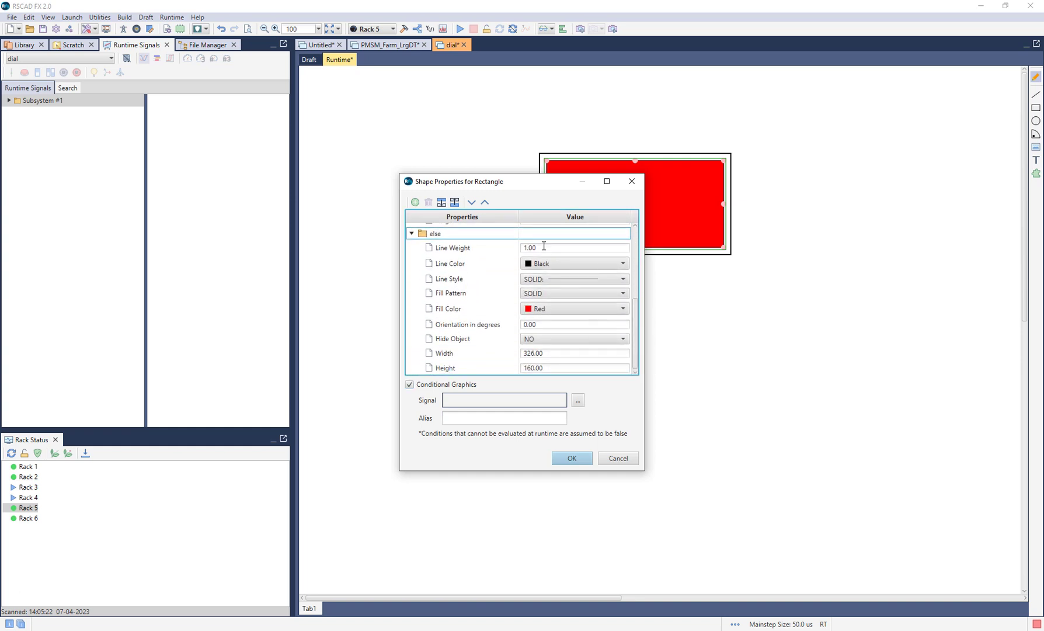
pyautogui.click(498, 237)
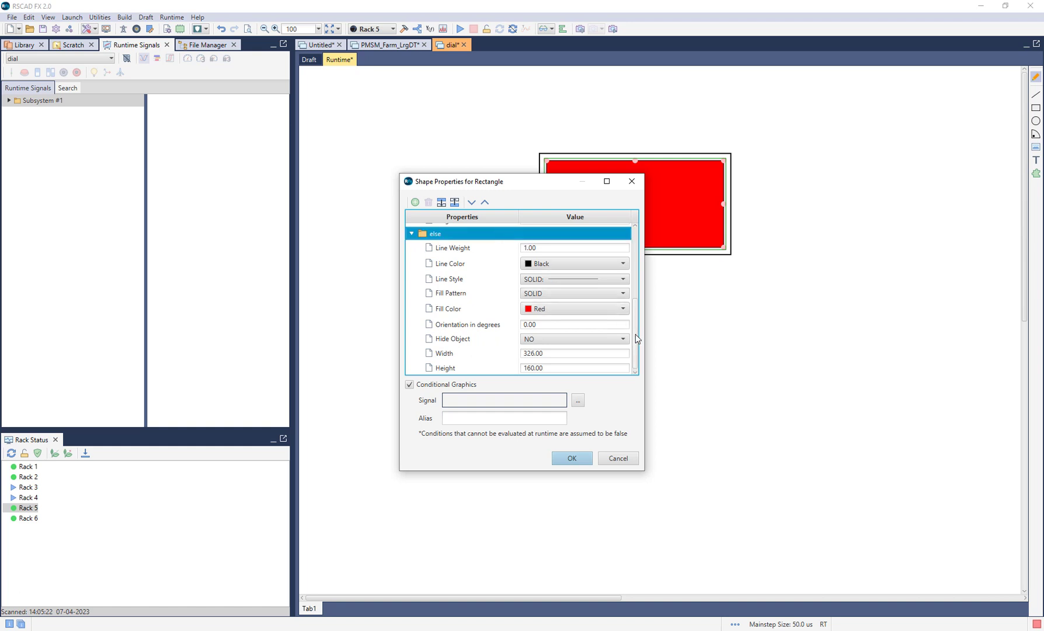
pyautogui.moveTo(635, 333); pyautogui.dragTo(637, 261)
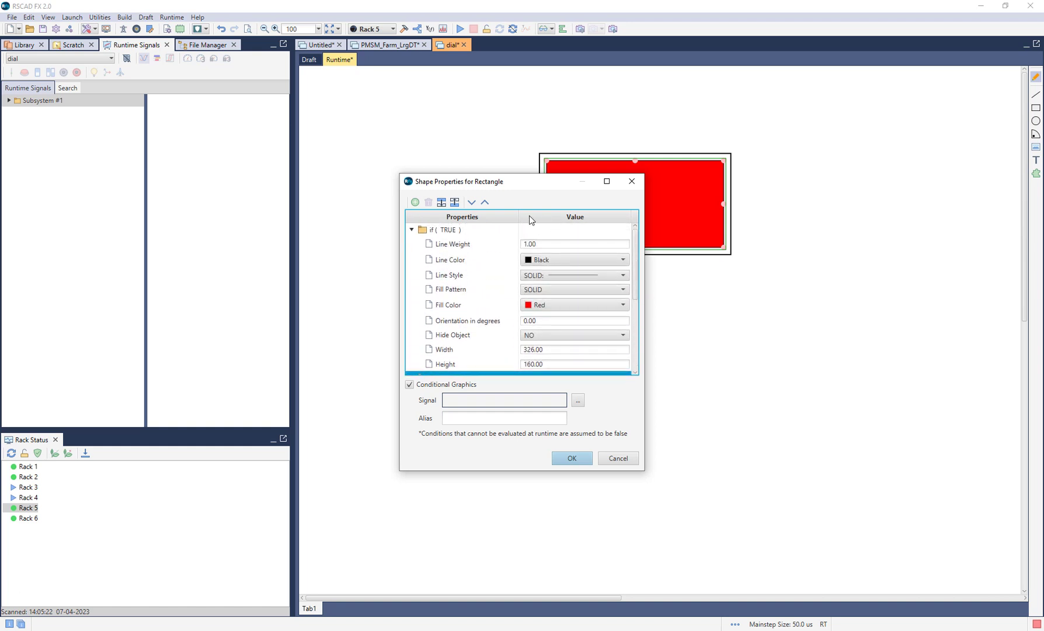
pyautogui.click(472, 231)
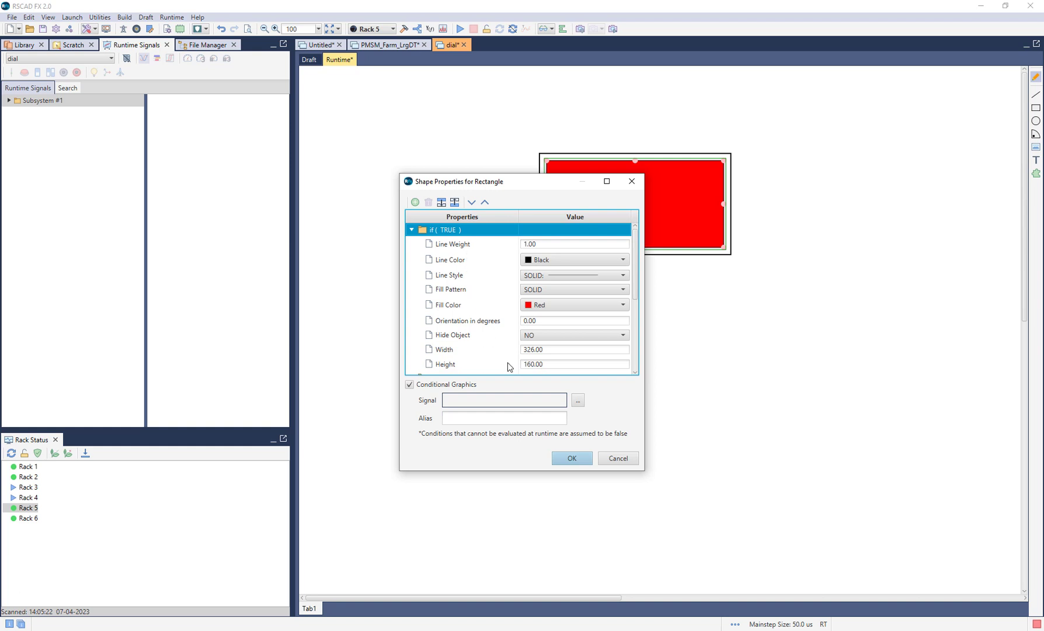
# Assign the DIAL1 input from Subsystem #1's CTLs as the signal driving the rectangle's conditional graphics.
pyautogui.click(578, 401)
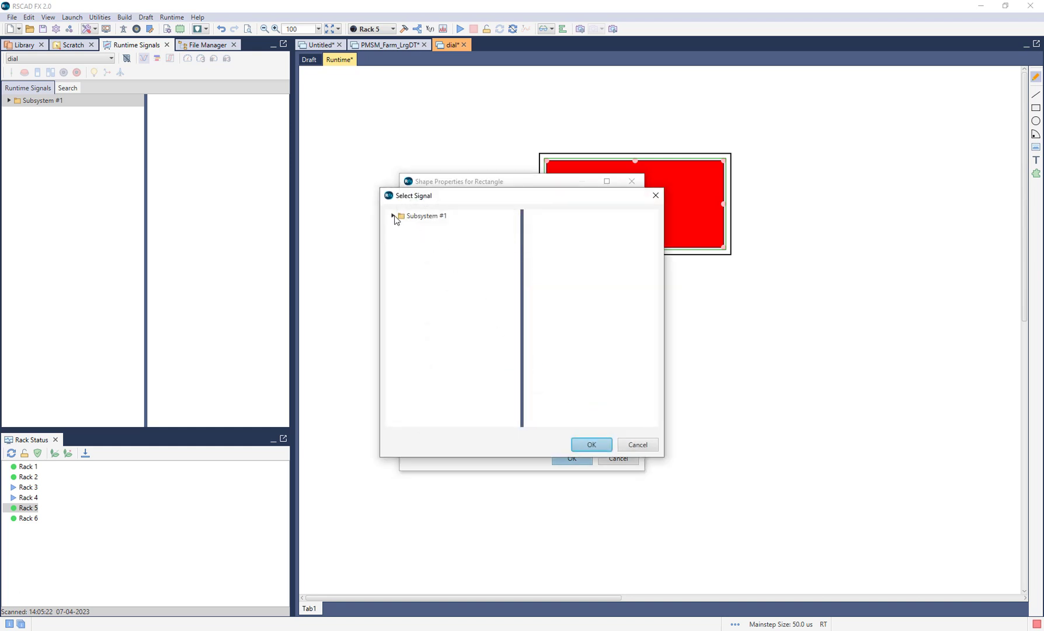
pyautogui.click(394, 216)
pyautogui.click(400, 228)
pyautogui.click(429, 253)
pyautogui.click(545, 217)
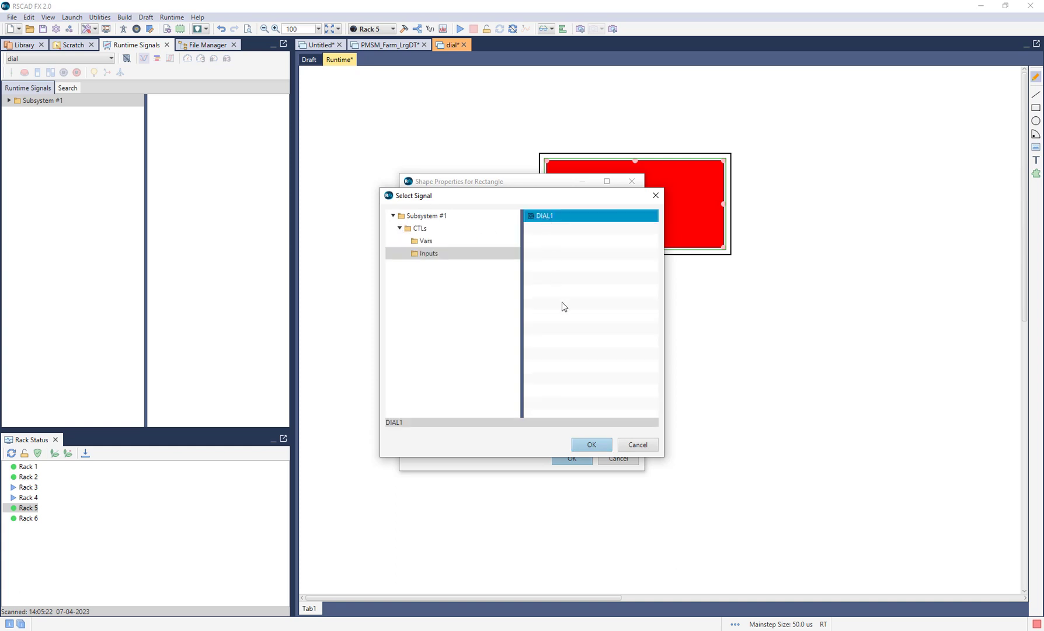
pyautogui.click(592, 444)
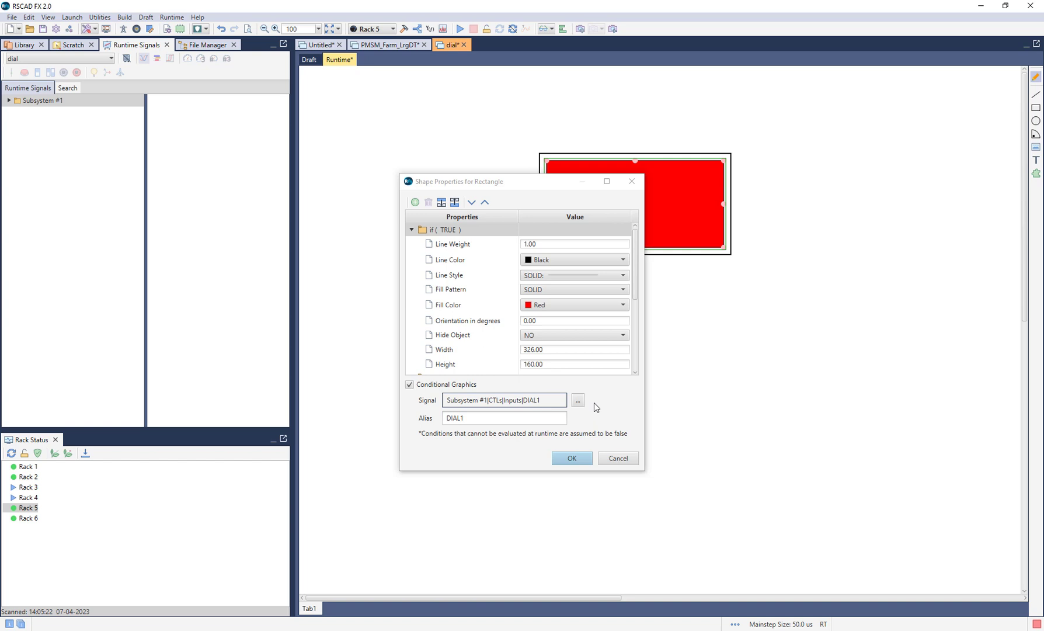
# Set the condition of the rectangle's if branch to DIAL1==1.
pyautogui.doubleClick(452, 231)
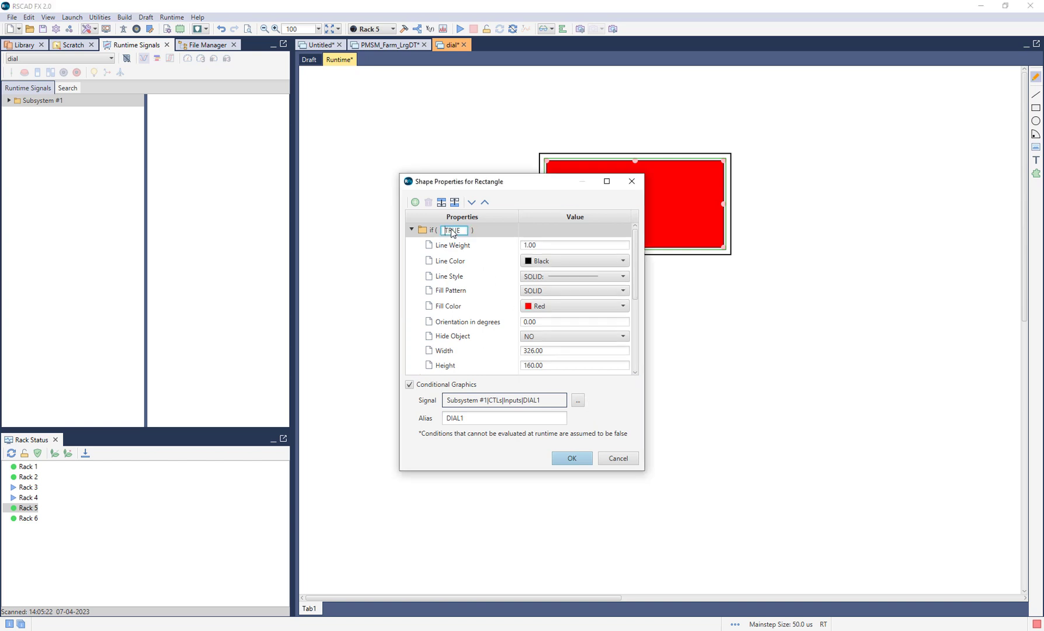
pyautogui.moveTo(463, 231); pyautogui.dragTo(442, 230)
pyautogui.write('DIAL1')
pyautogui.write('==')
pyautogui.write('1')
pyautogui.press('Return')
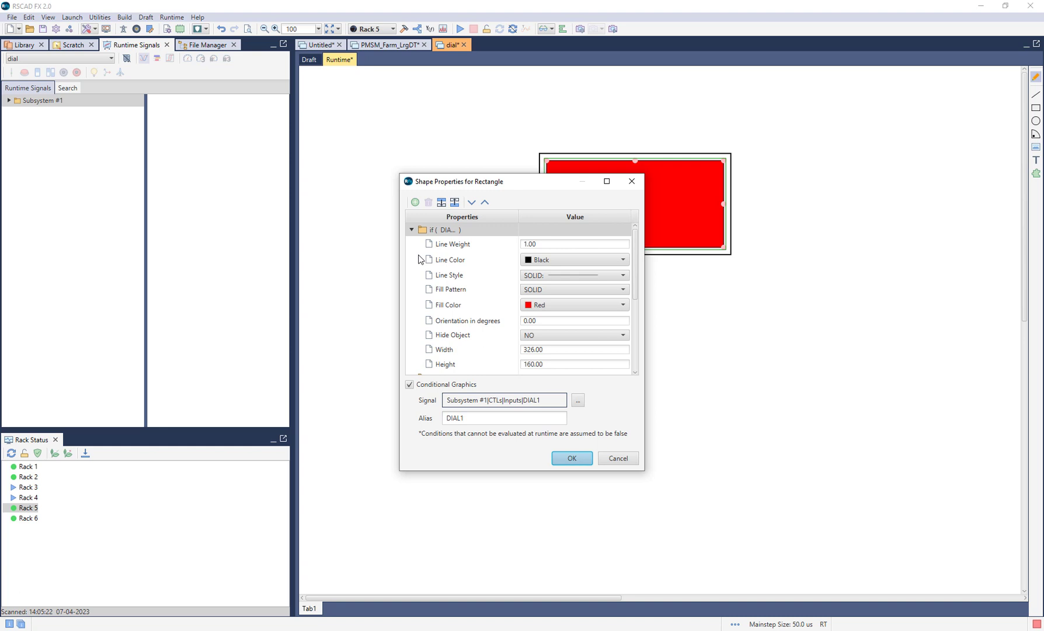
# Add an else-if branch with a condition on DIAL1 and set its fill color to Blue.
pyautogui.click(414, 202)
pyautogui.scroll(-5, 461, 276)
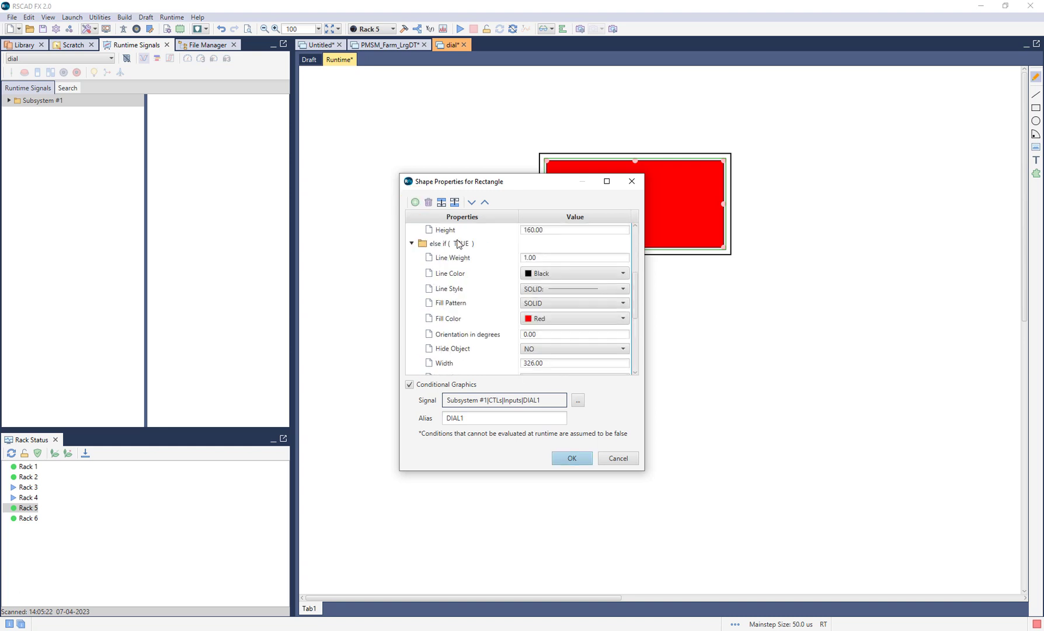
pyautogui.doubleClick(461, 244)
pyautogui.press('BackSpace')
pyautogui.write('DIAL1')
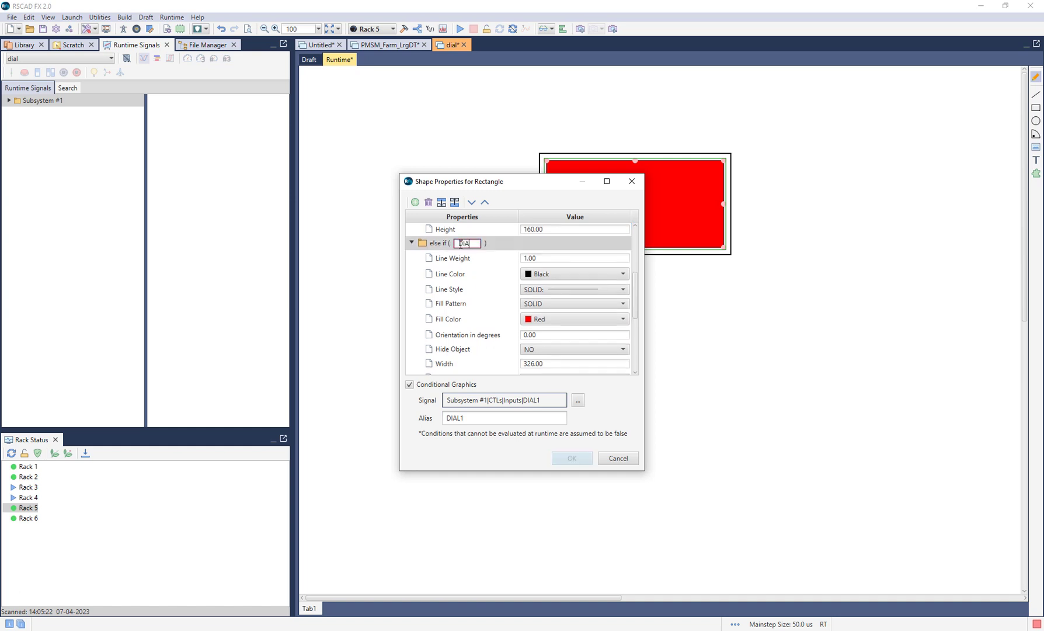
pyautogui.press('Return')
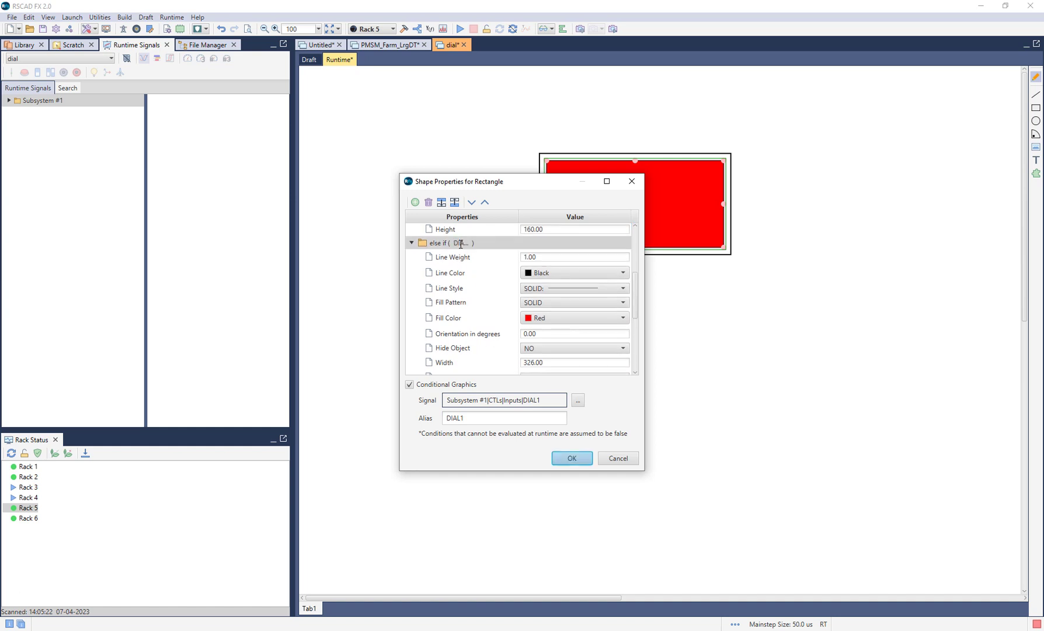
pyautogui.click(559, 321)
pyautogui.click(548, 334)
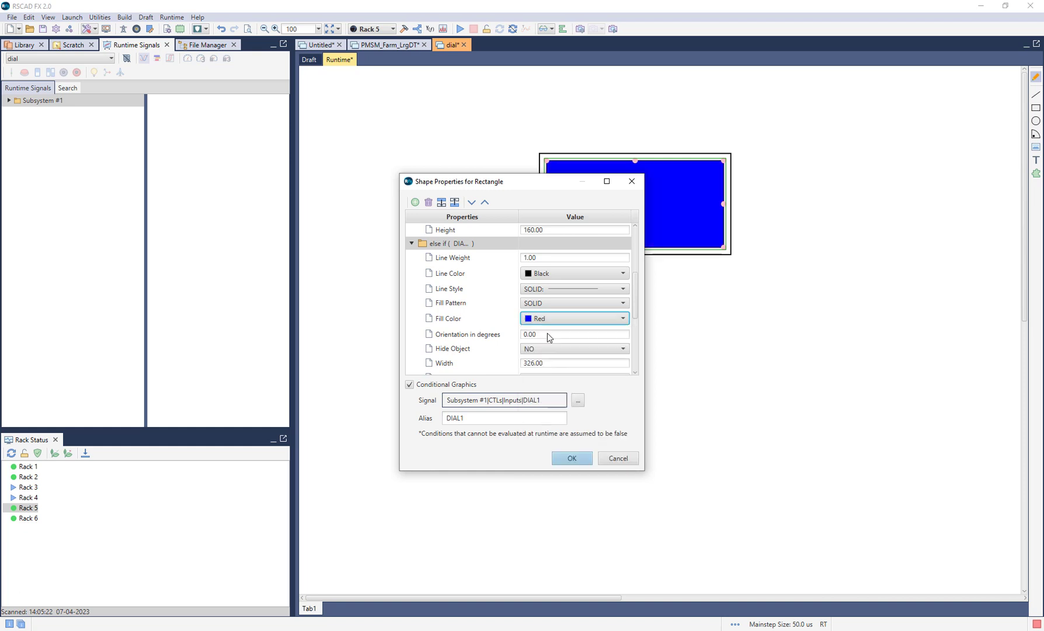
# Set the else branch's fill color to Lime and apply the rectangle's shape properties.
pyautogui.scroll(-2, 449, 347)
pyautogui.click(433, 304)
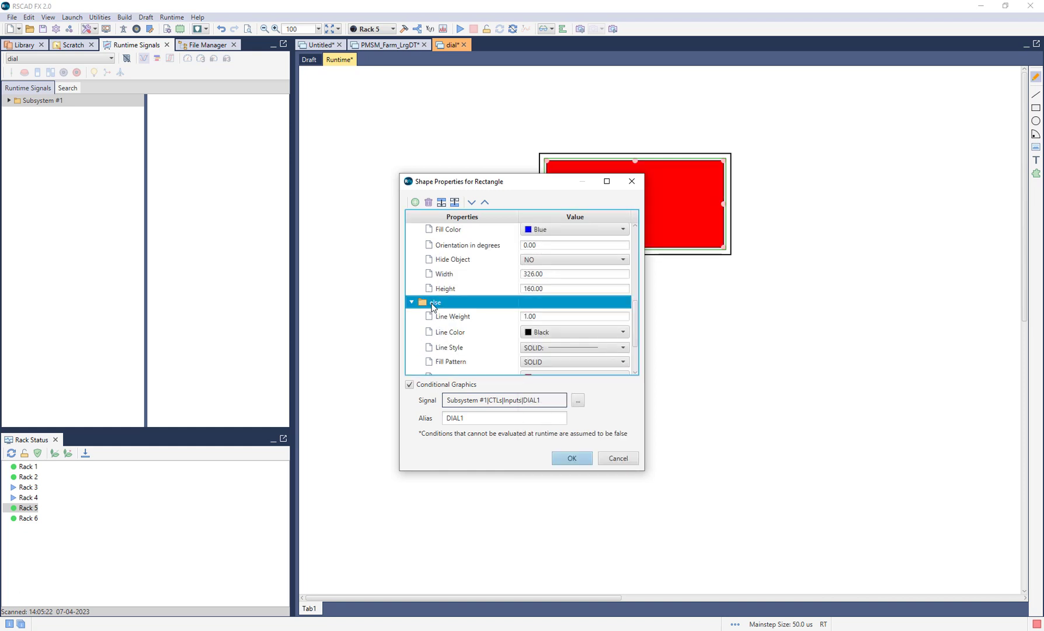
pyautogui.scroll(-2, 527, 343)
pyautogui.click(547, 308)
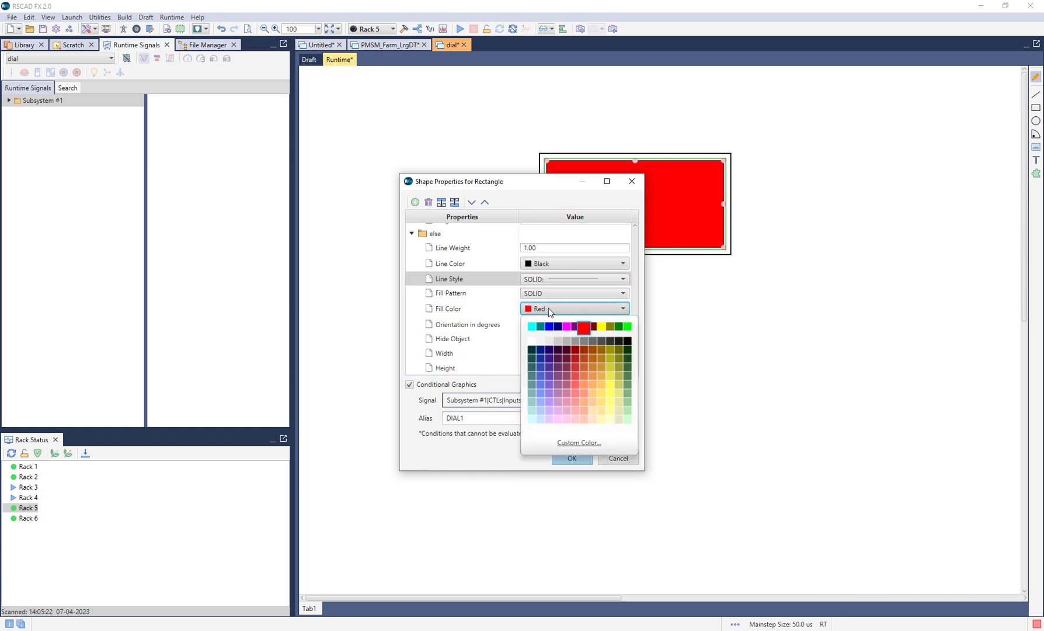
pyautogui.click(626, 326)
pyautogui.click(464, 340)
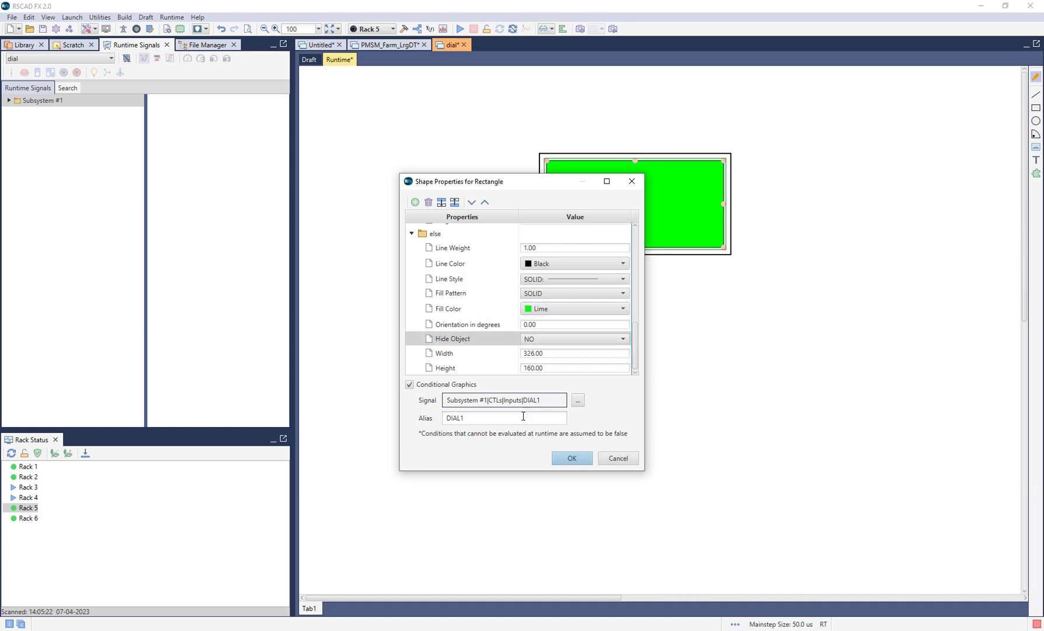
pyautogui.click(553, 459)
pyautogui.click(541, 343)
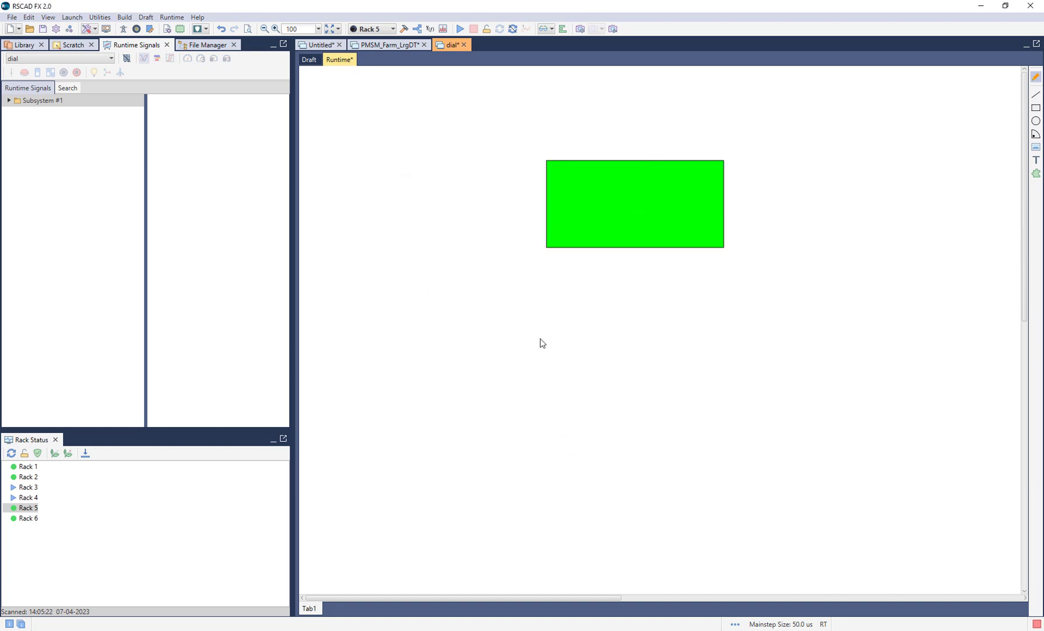
# Place the DIAL1 input from the CTLs inputs on the Runtime canvas, below and beside the rectangle.
pyautogui.click(9, 101)
pyautogui.click(14, 113)
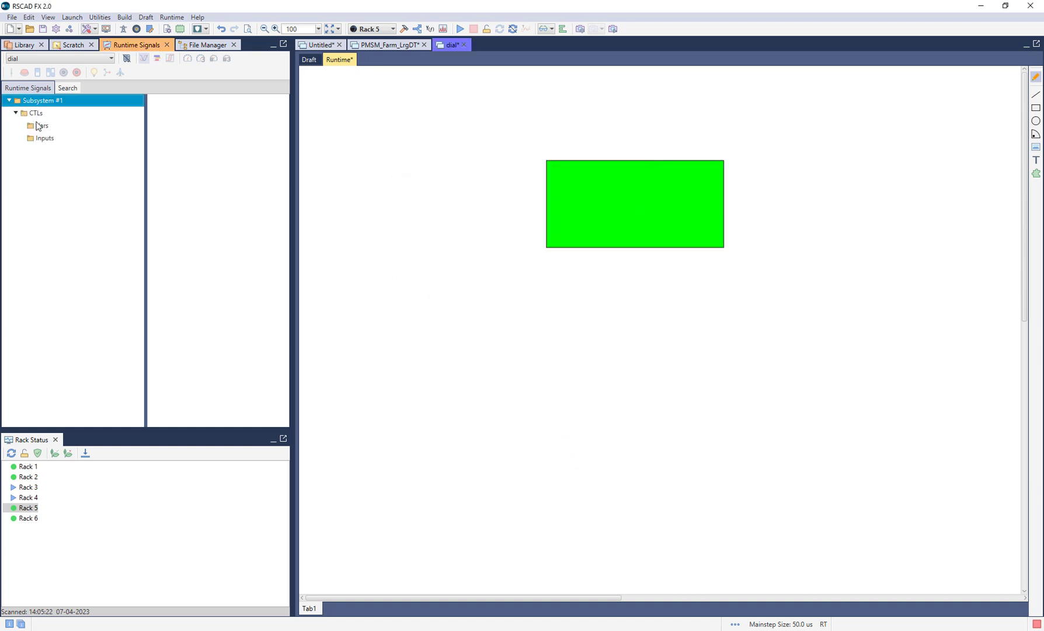
pyautogui.click(41, 127)
pyautogui.click(40, 135)
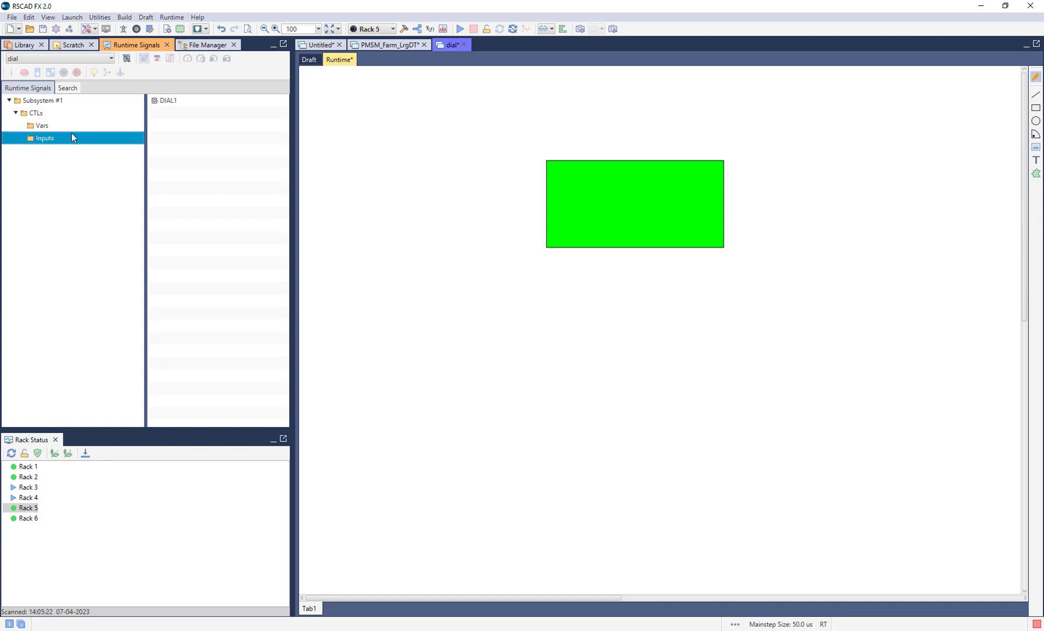
pyautogui.click(190, 101)
pyautogui.moveTo(344, 154); pyautogui.dragTo(420, 266)
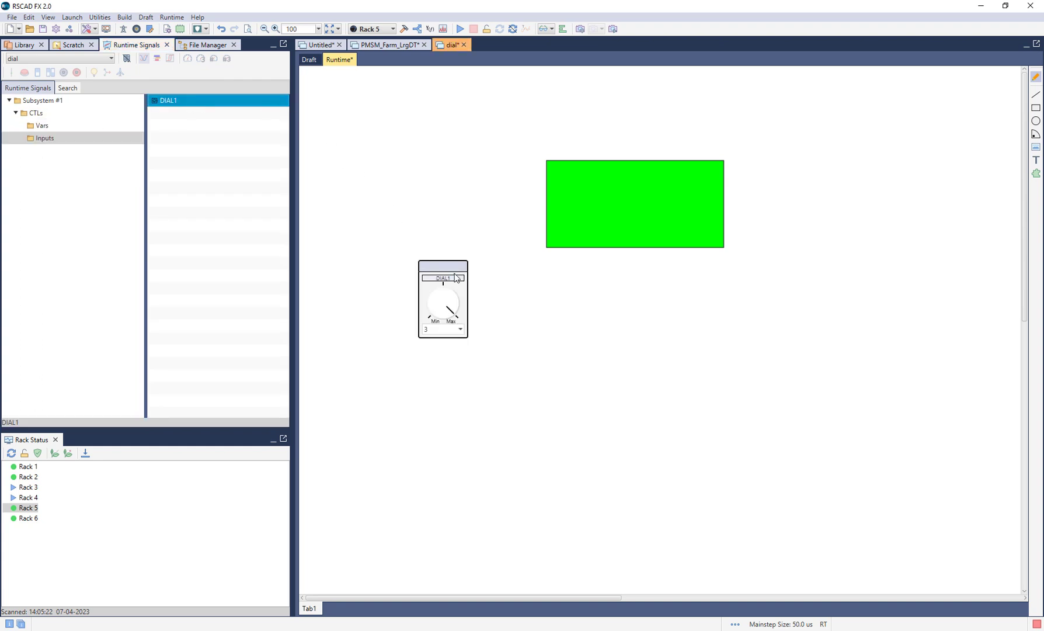
# Start the dial case simulation and try turning the DIAL1 dial on the canvas.
pyautogui.click(459, 29)
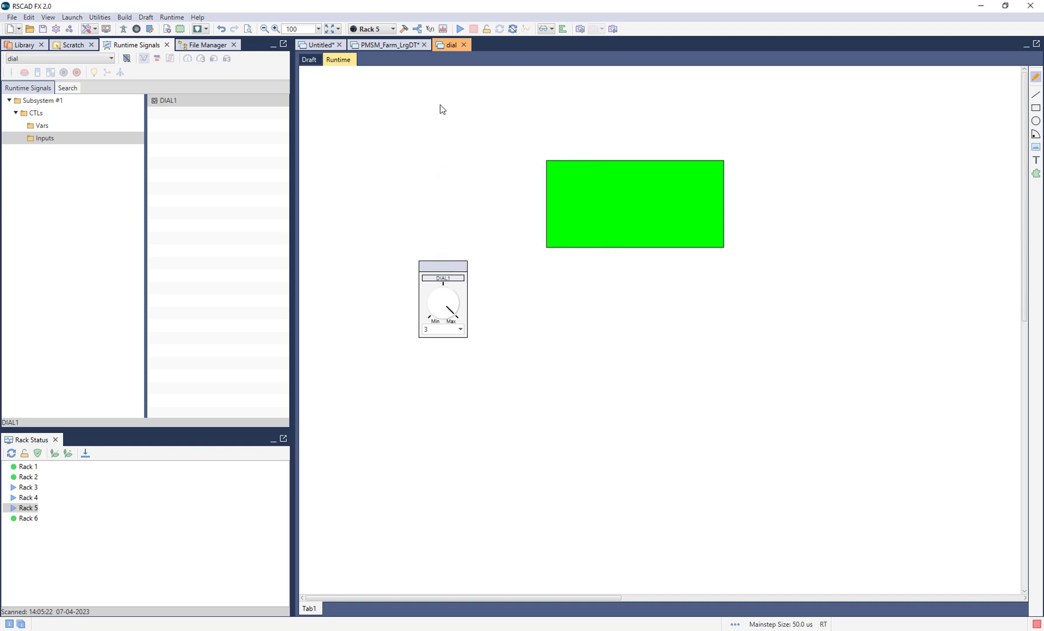
pyautogui.moveTo(451, 311)
pyautogui.mouseDown()
pyautogui.moveTo(449, 291)
pyautogui.moveTo(425, 322)
pyautogui.moveTo(431, 359)
pyautogui.moveTo(442, 295)
pyautogui.moveTo(459, 317)
pyautogui.mouseUp()
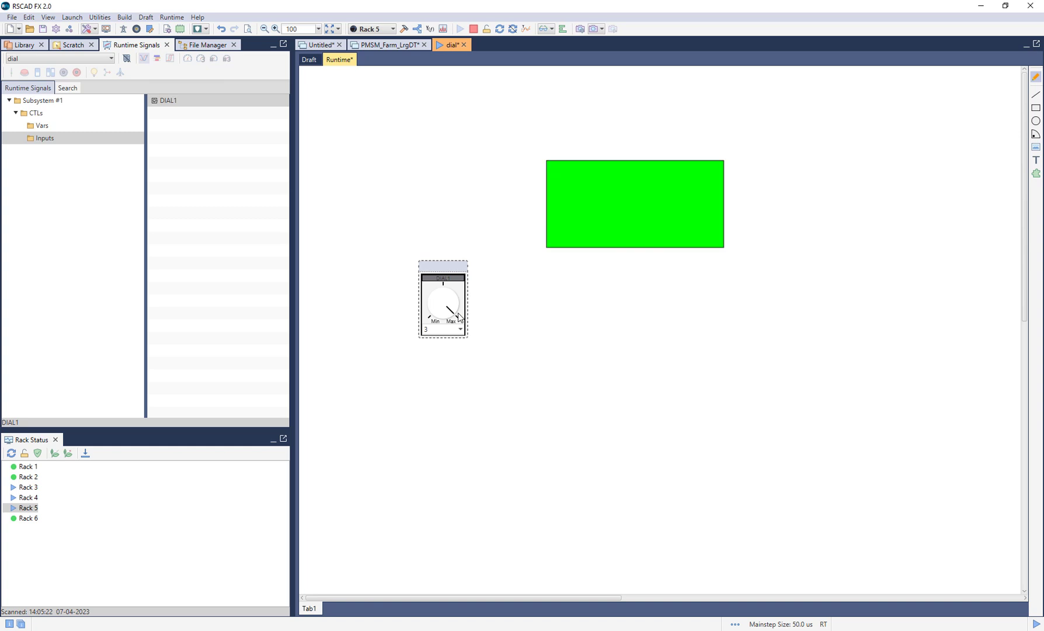
pyautogui.click(503, 324)
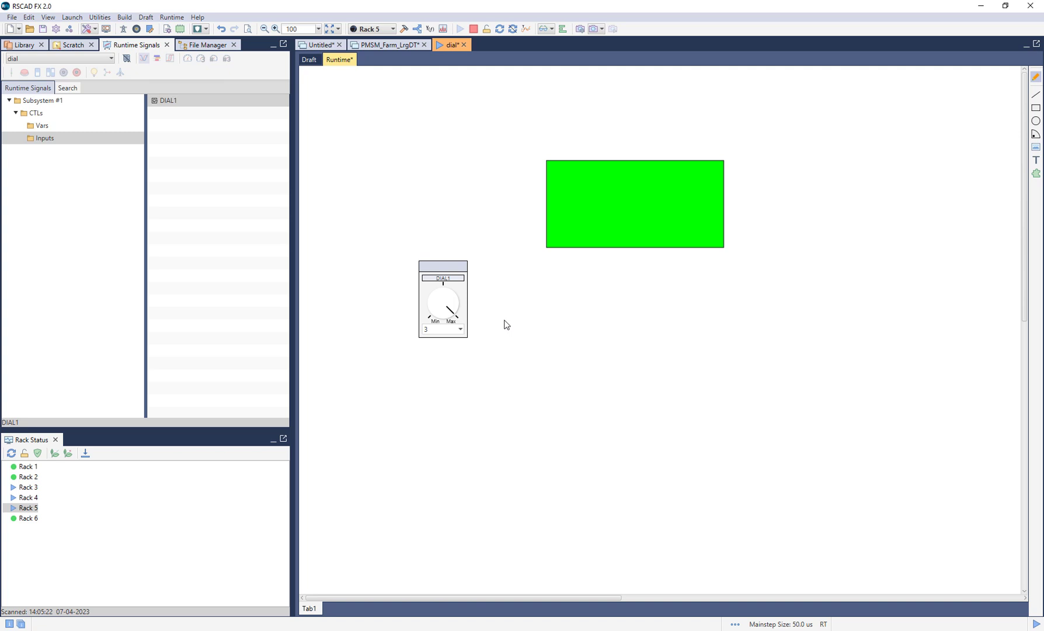
pyautogui.click(601, 30)
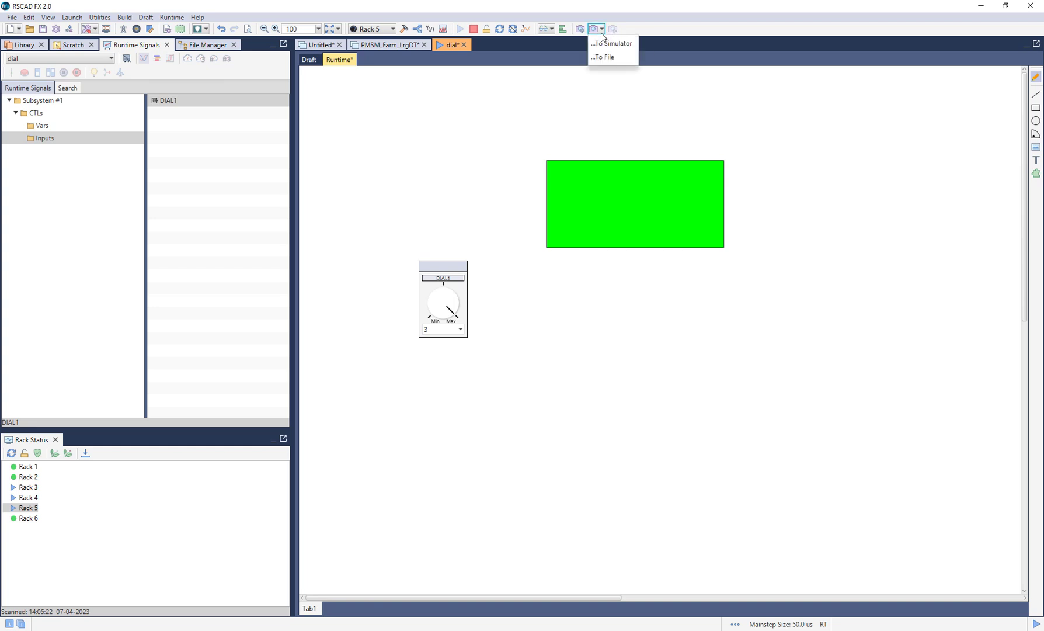
pyautogui.click(602, 30)
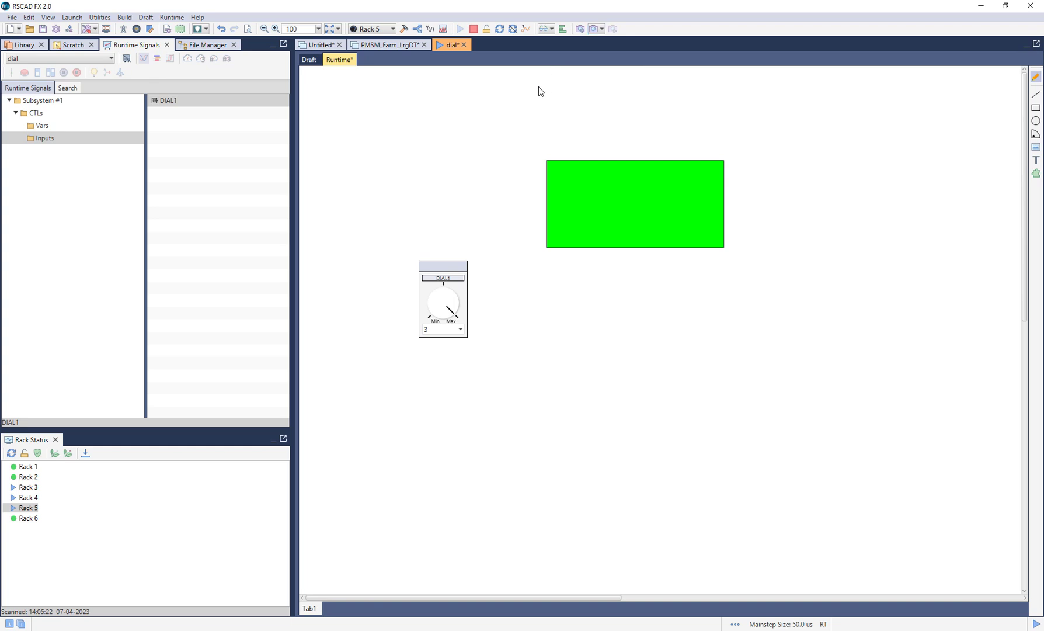
# Show the Scripting utility tab and enter "script text here" as the first line of the new script.
pyautogui.click(48, 17)
pyautogui.moveTo(69, 44)
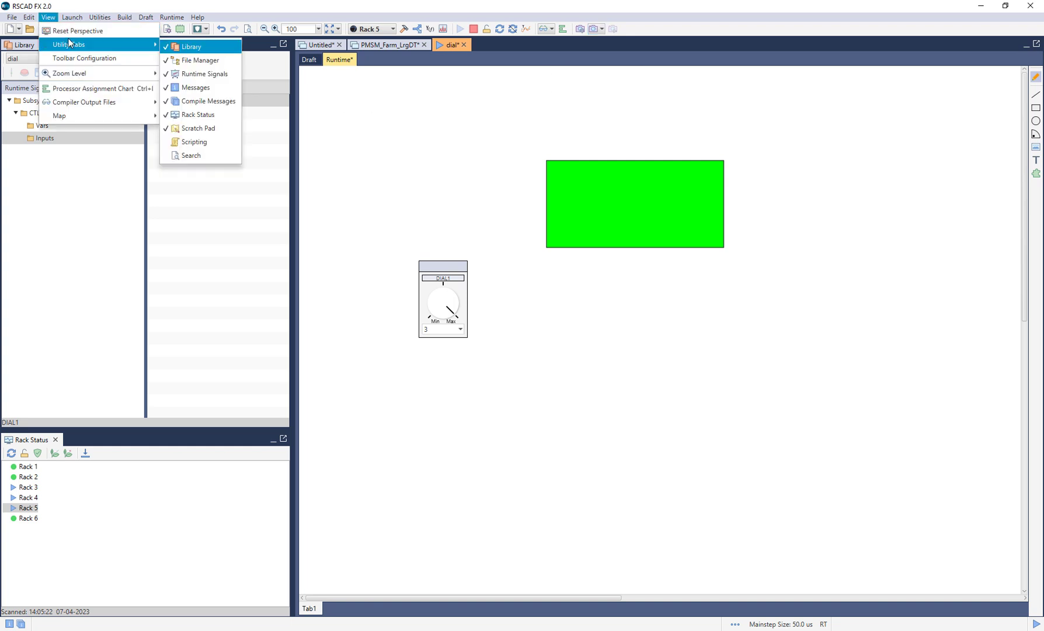
pyautogui.click(225, 148)
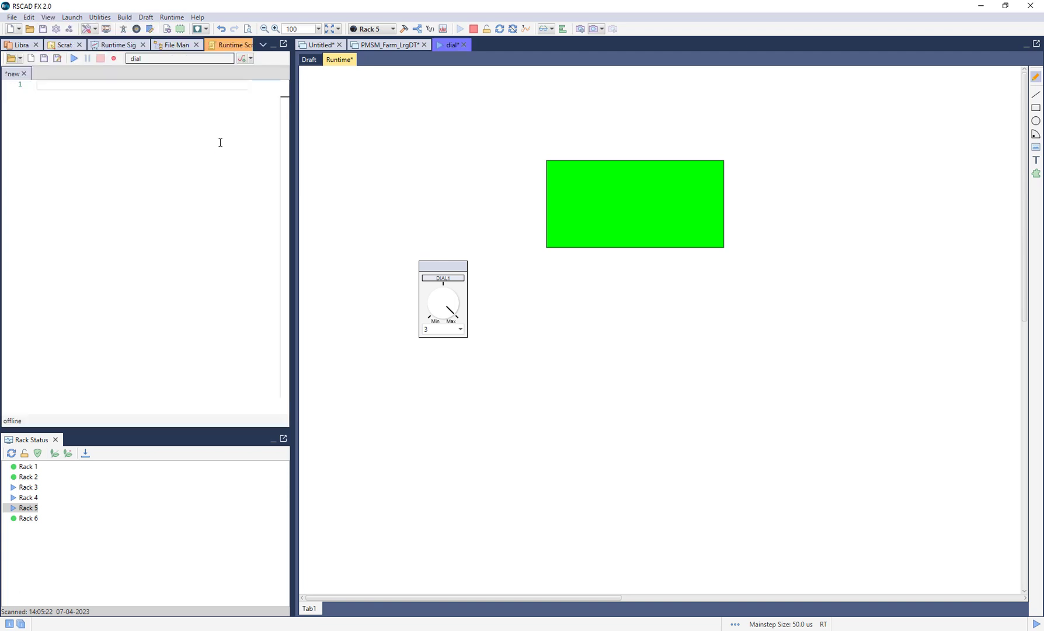
pyautogui.click(78, 88)
pyautogui.write('script text here')
pyautogui.press('Return')
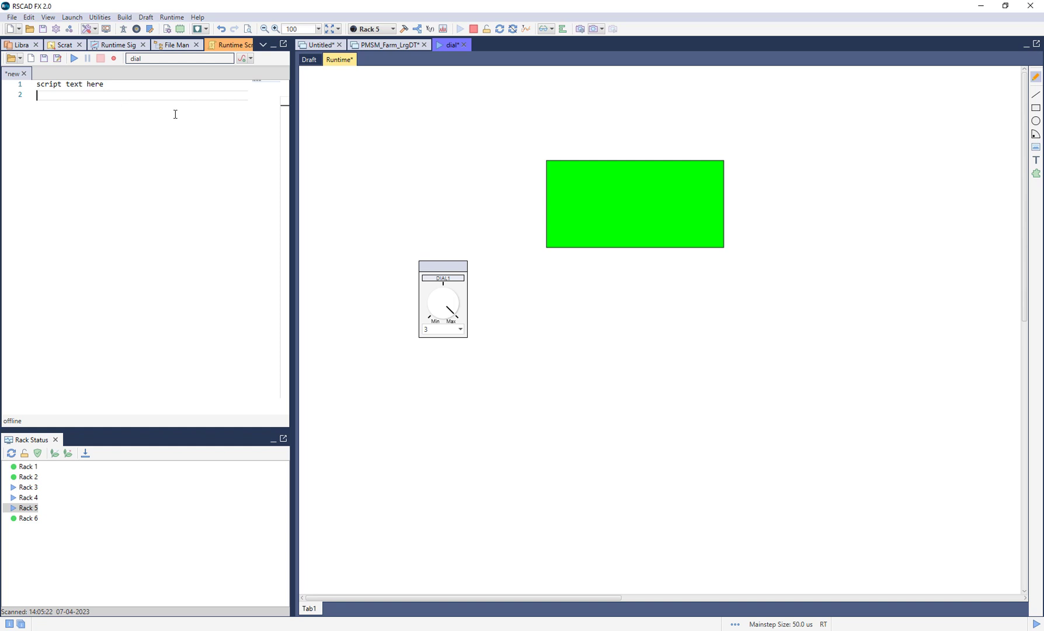
# Open the RSCAD FX Quick Start Guide, view section 5, Notable Runtime Features, and return to the dial case.
pyautogui.click(198, 18)
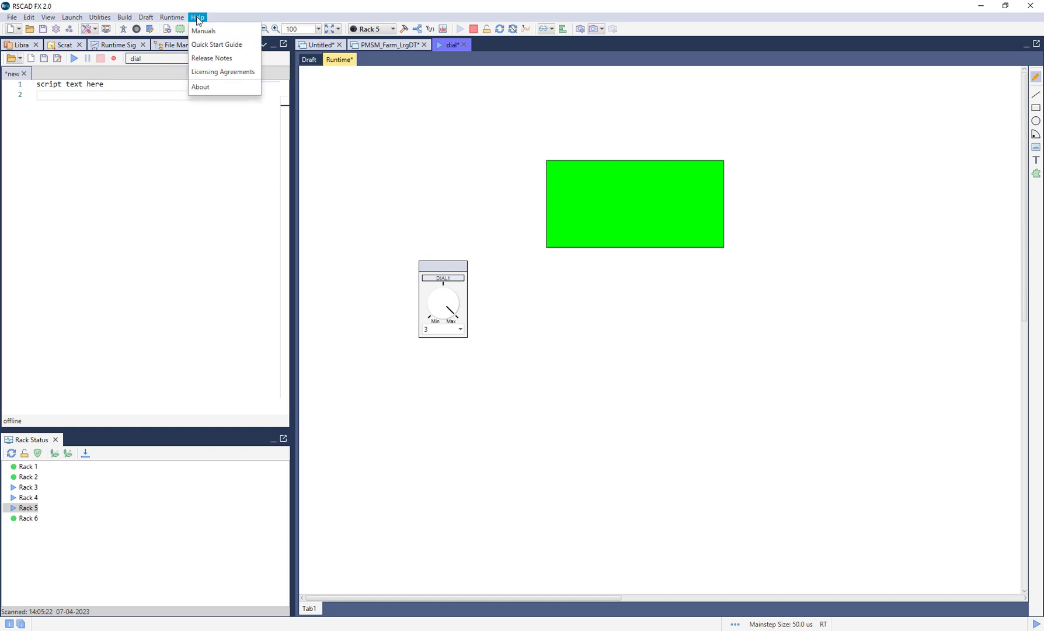
pyautogui.click(244, 47)
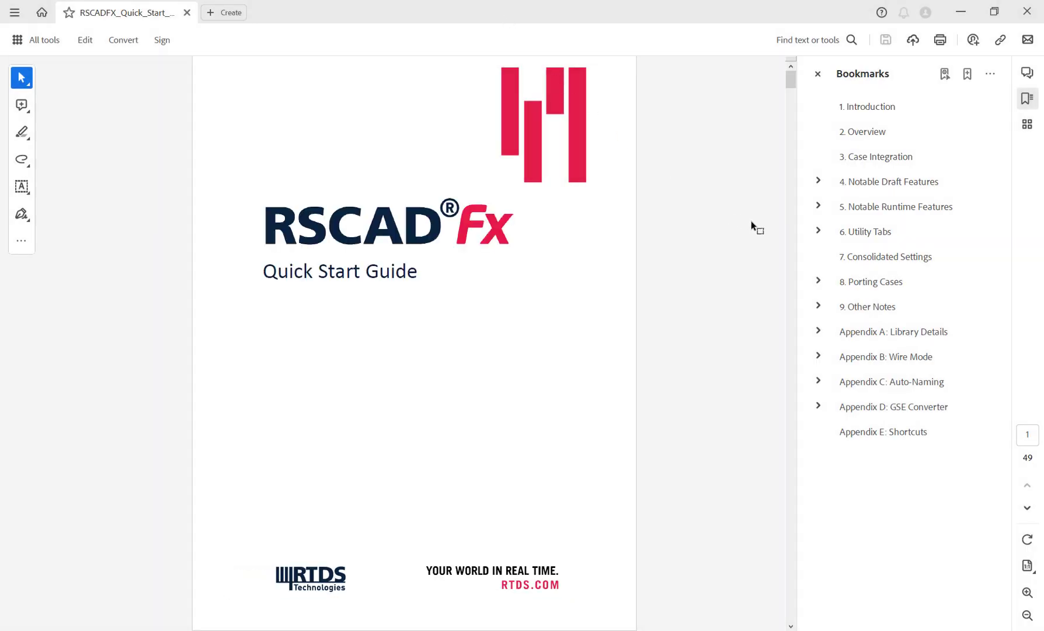
pyautogui.click(879, 209)
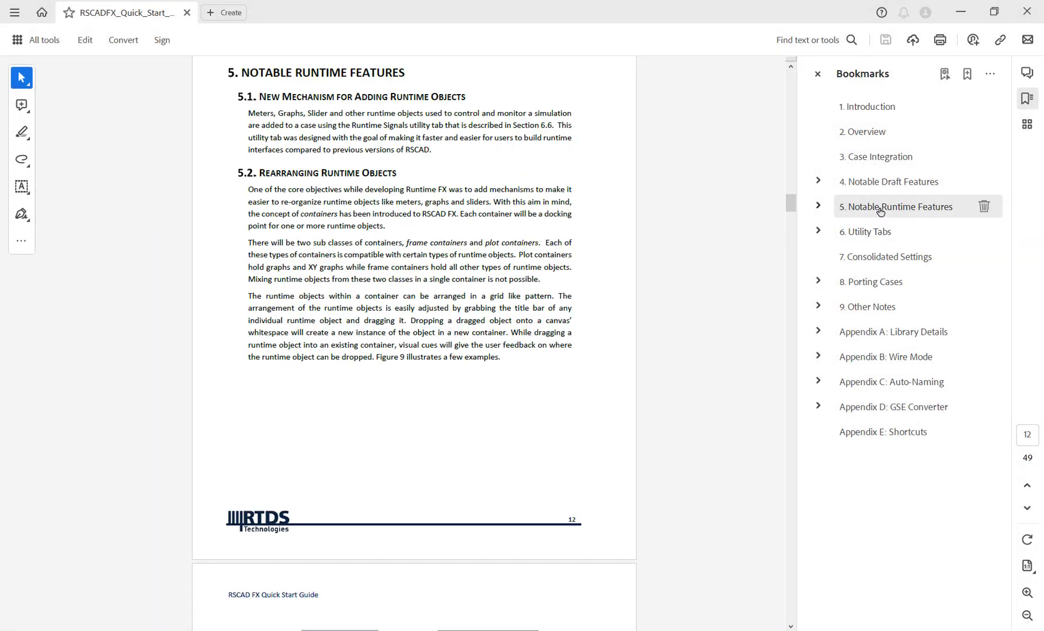
pyautogui.click(959, 14)
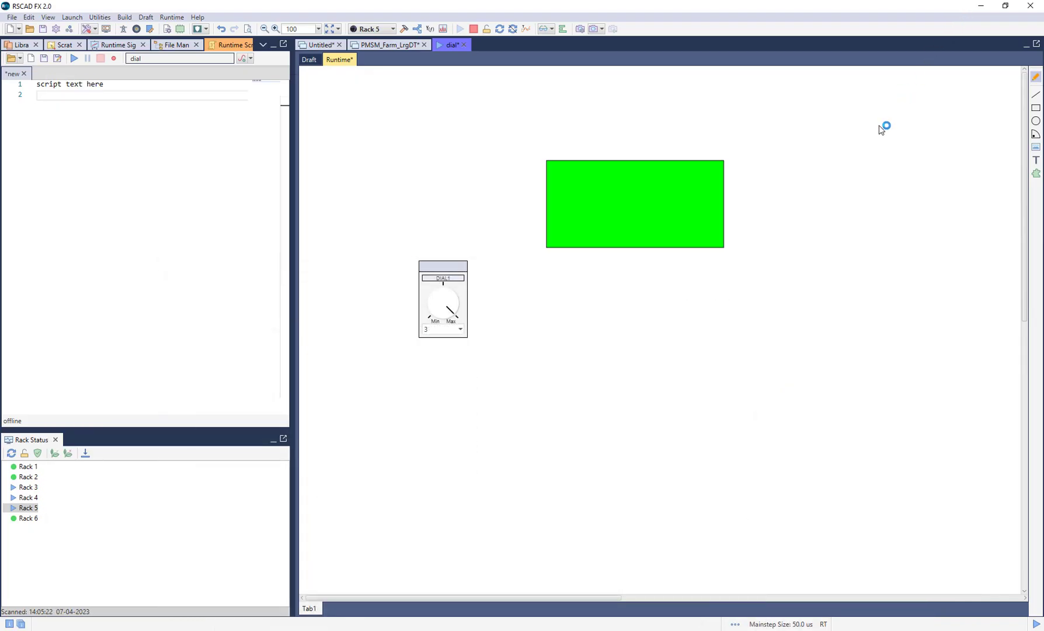